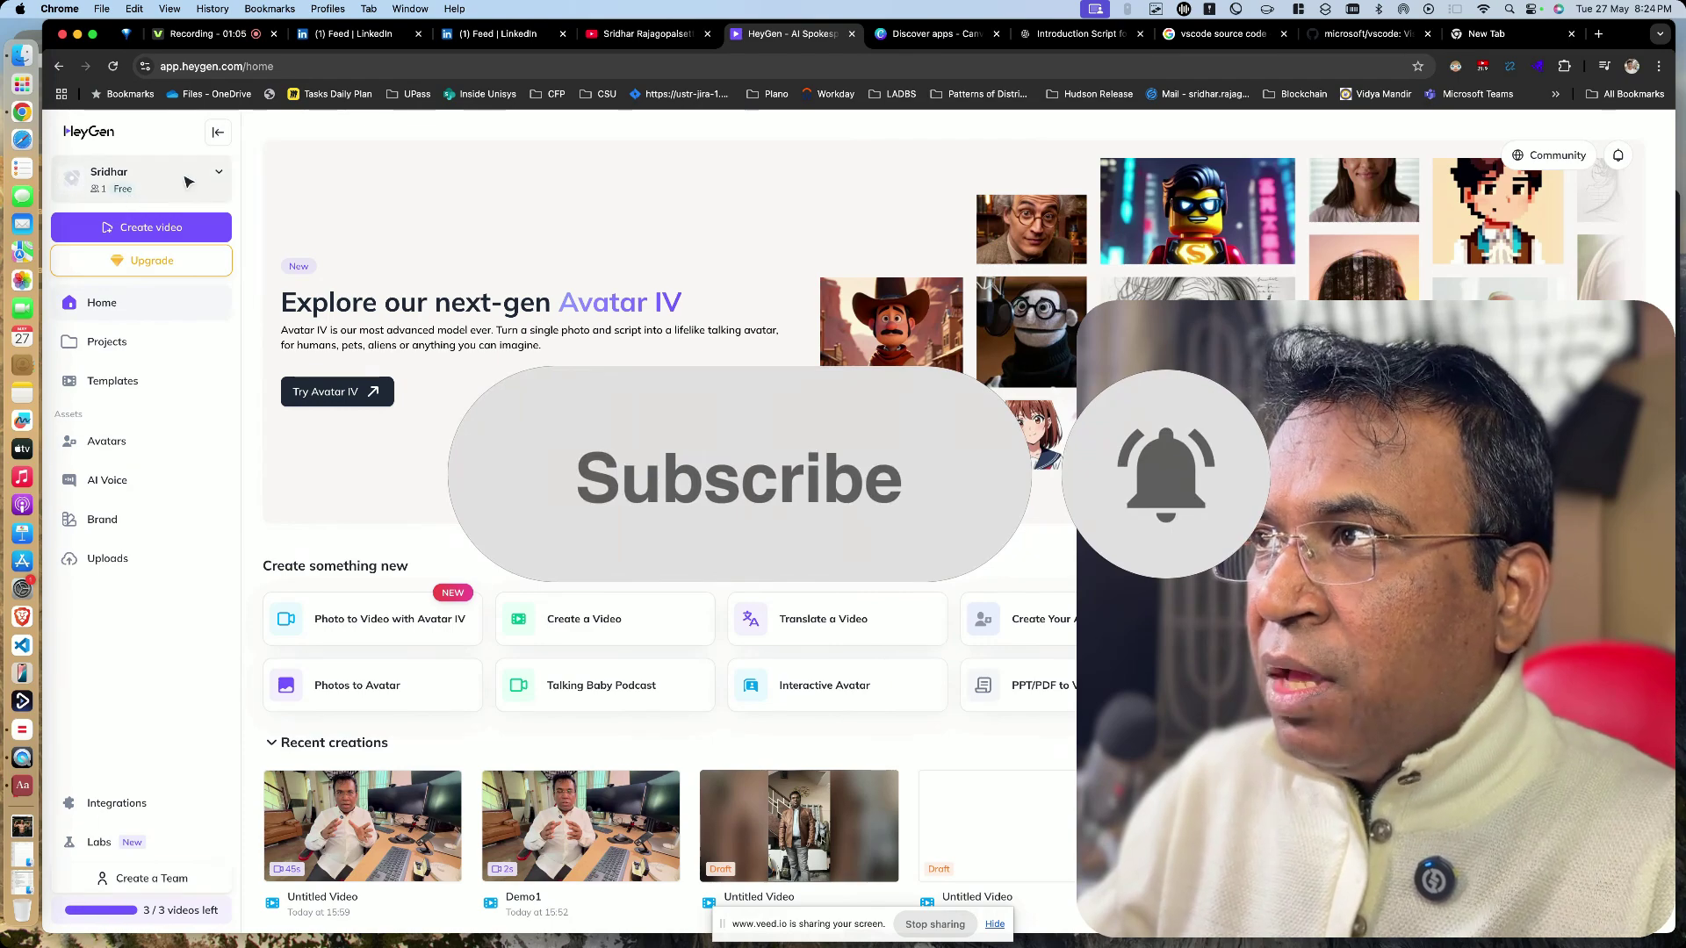
# Step: Glance at the account switcher options, then show the Projects page with its five videos including Demo1
pyautogui.click(218, 174)
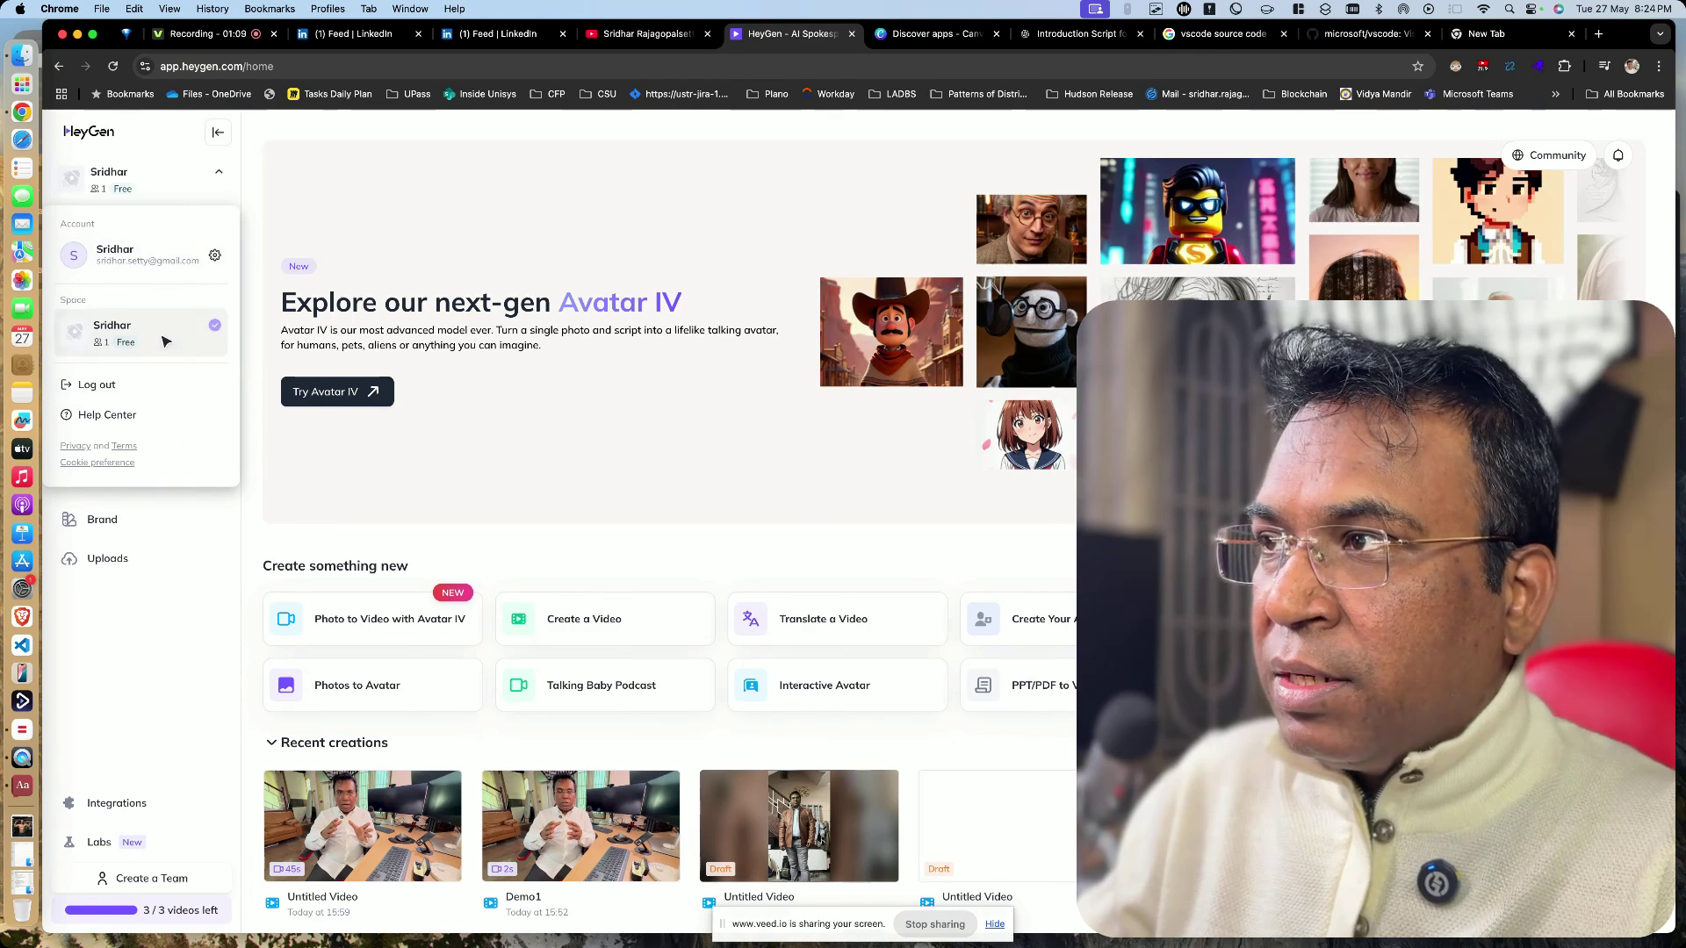
pyautogui.click(150, 600)
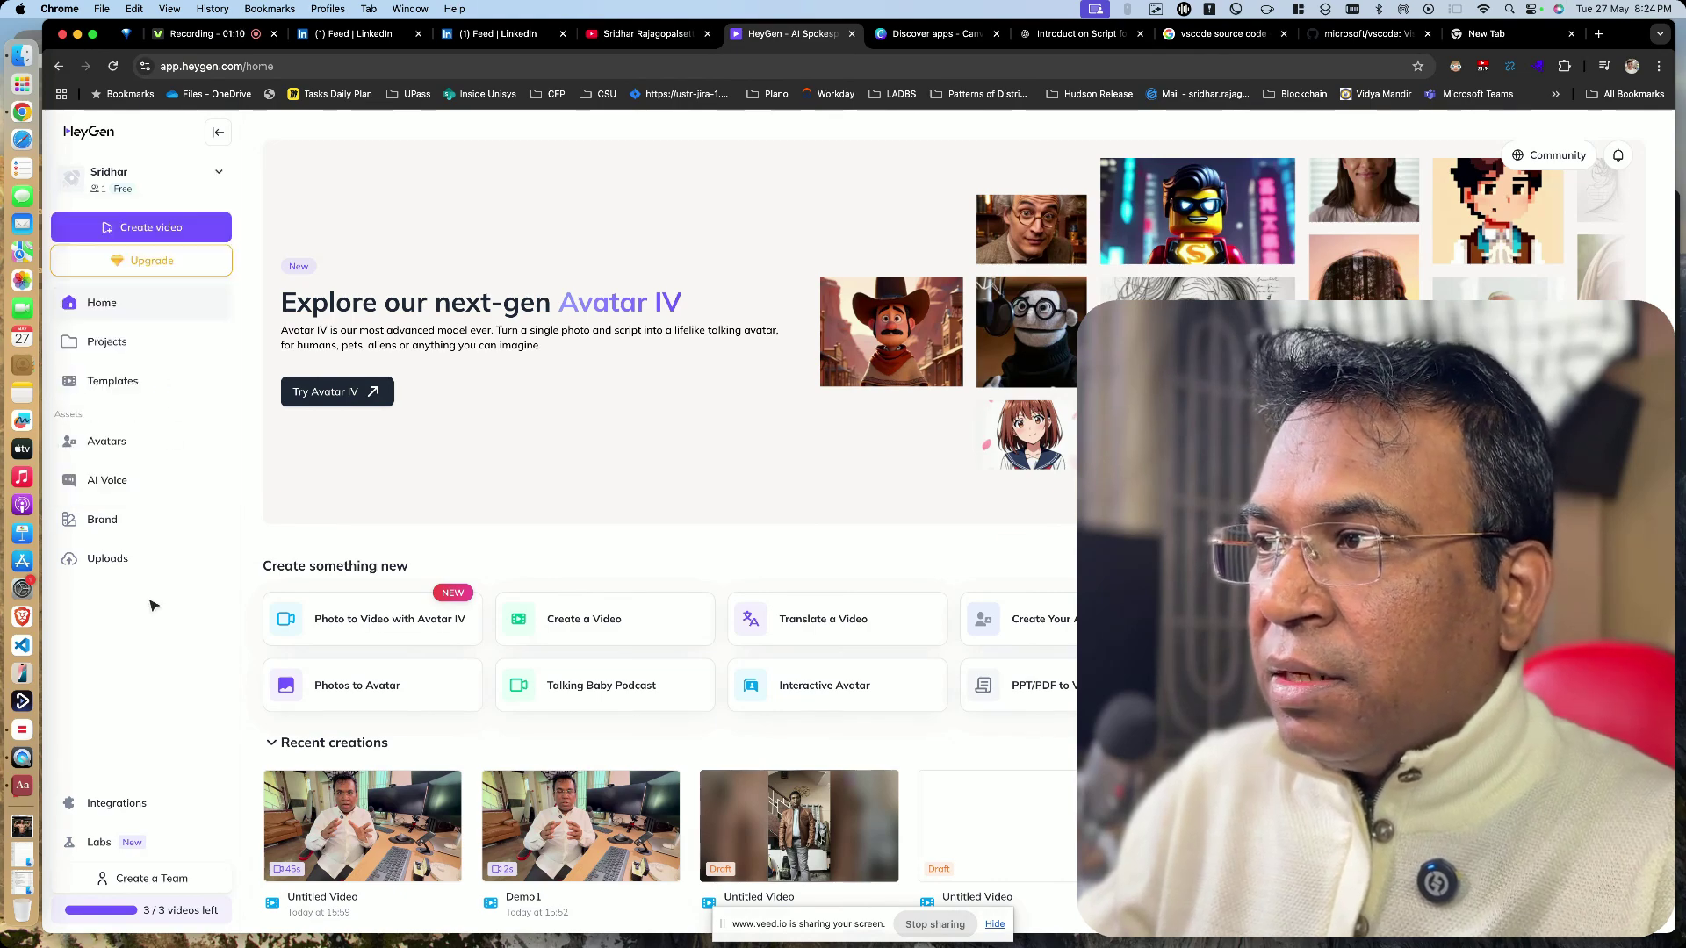
pyautogui.click(129, 360)
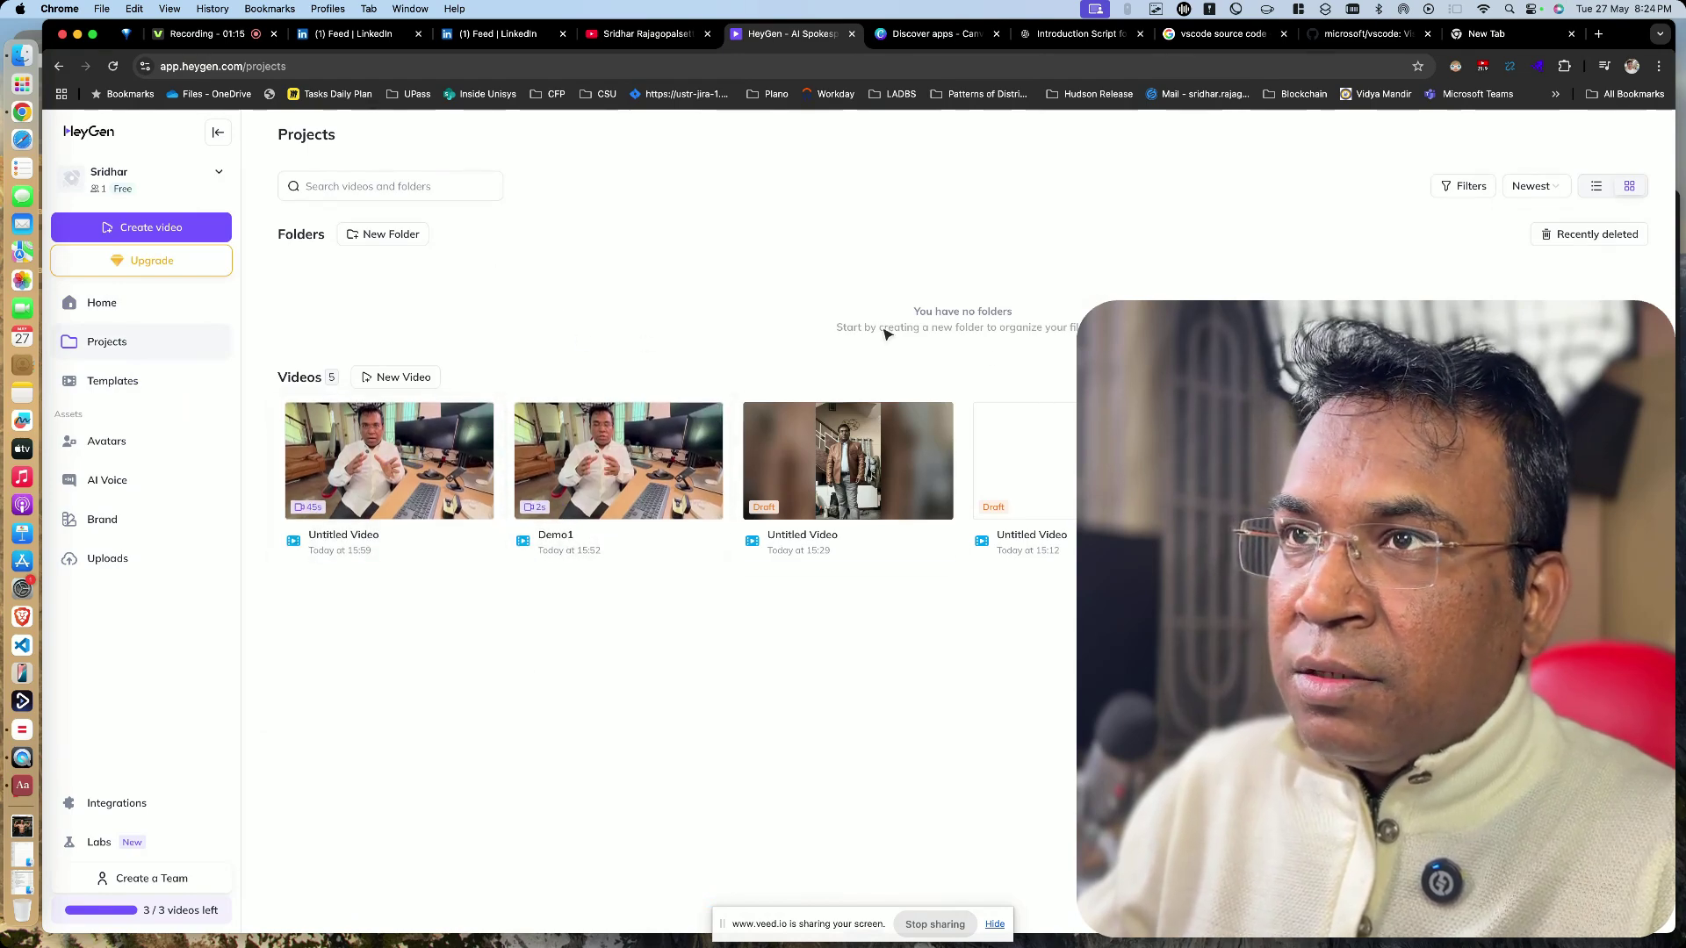
# Step: Open the Avatars library and scroll through the Recommended public avatars, then back to the top
pyautogui.click(124, 450)
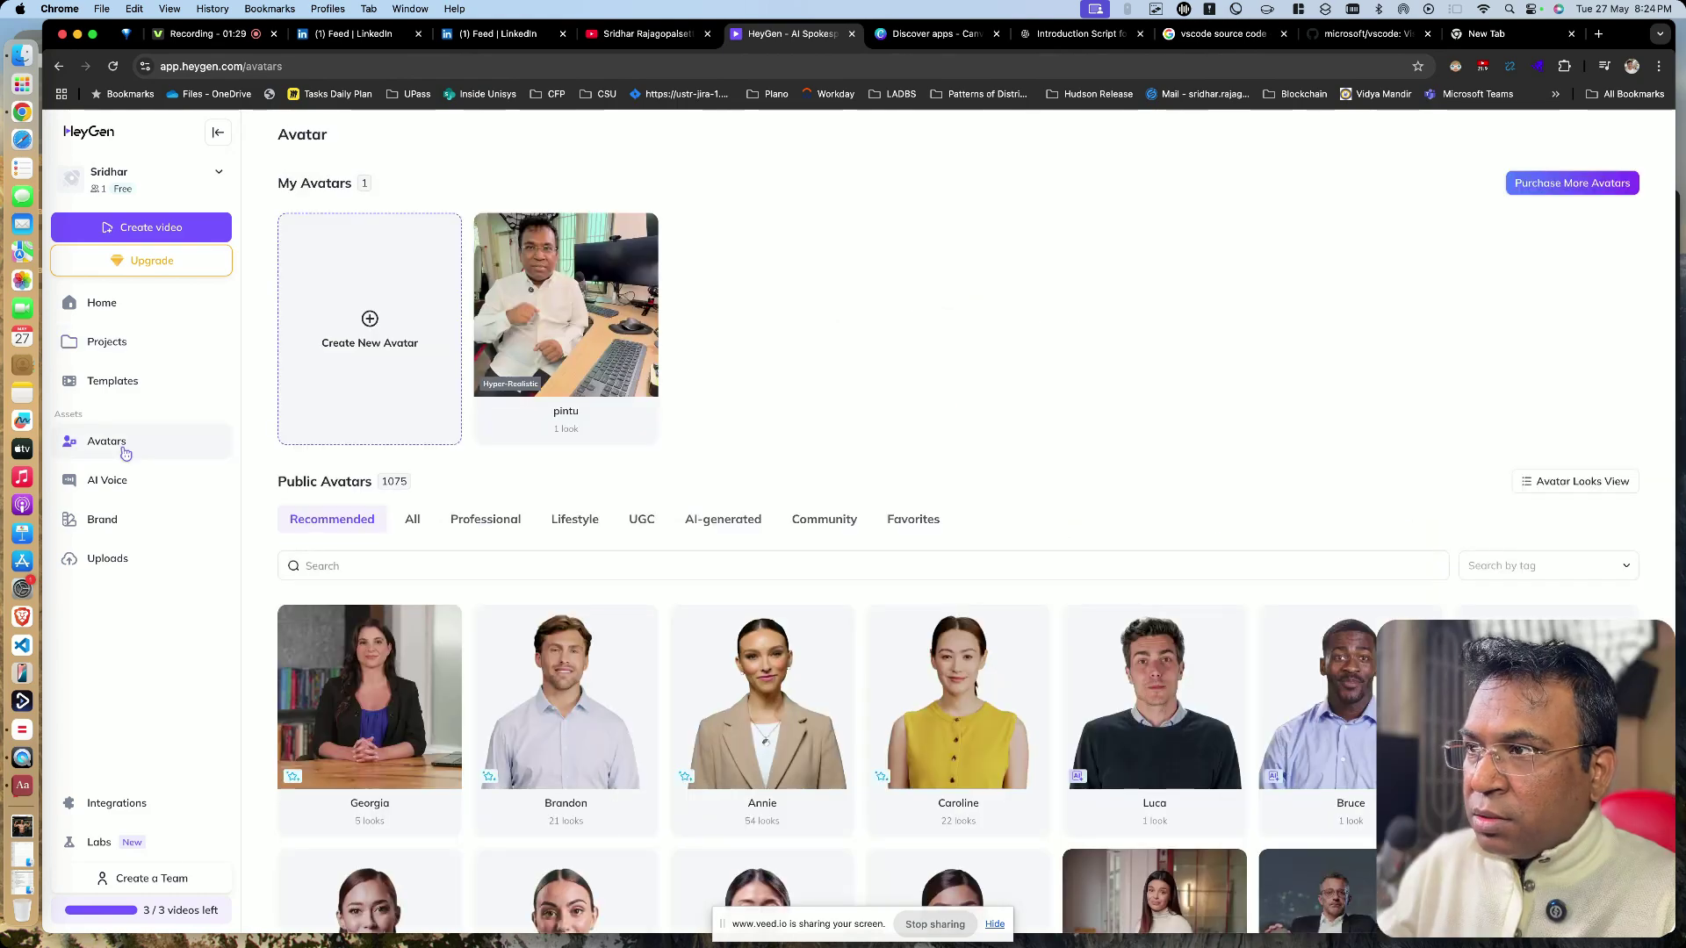
pyautogui.scroll(-3, 442, 535)
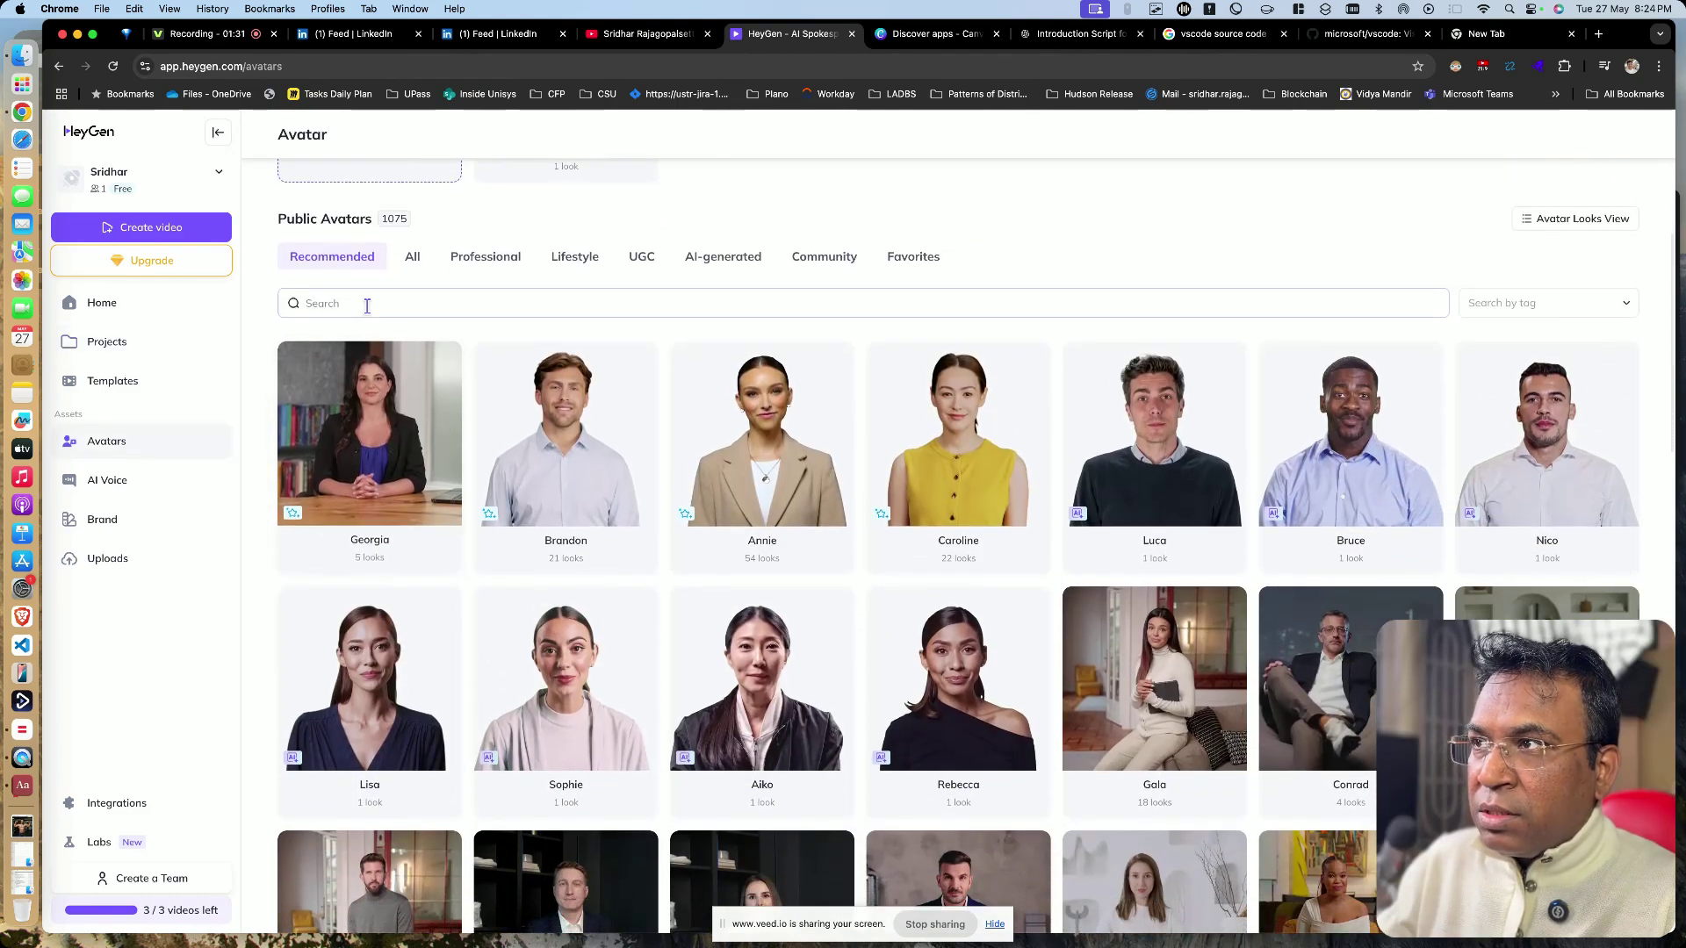
pyautogui.scroll(-2, 525, 441)
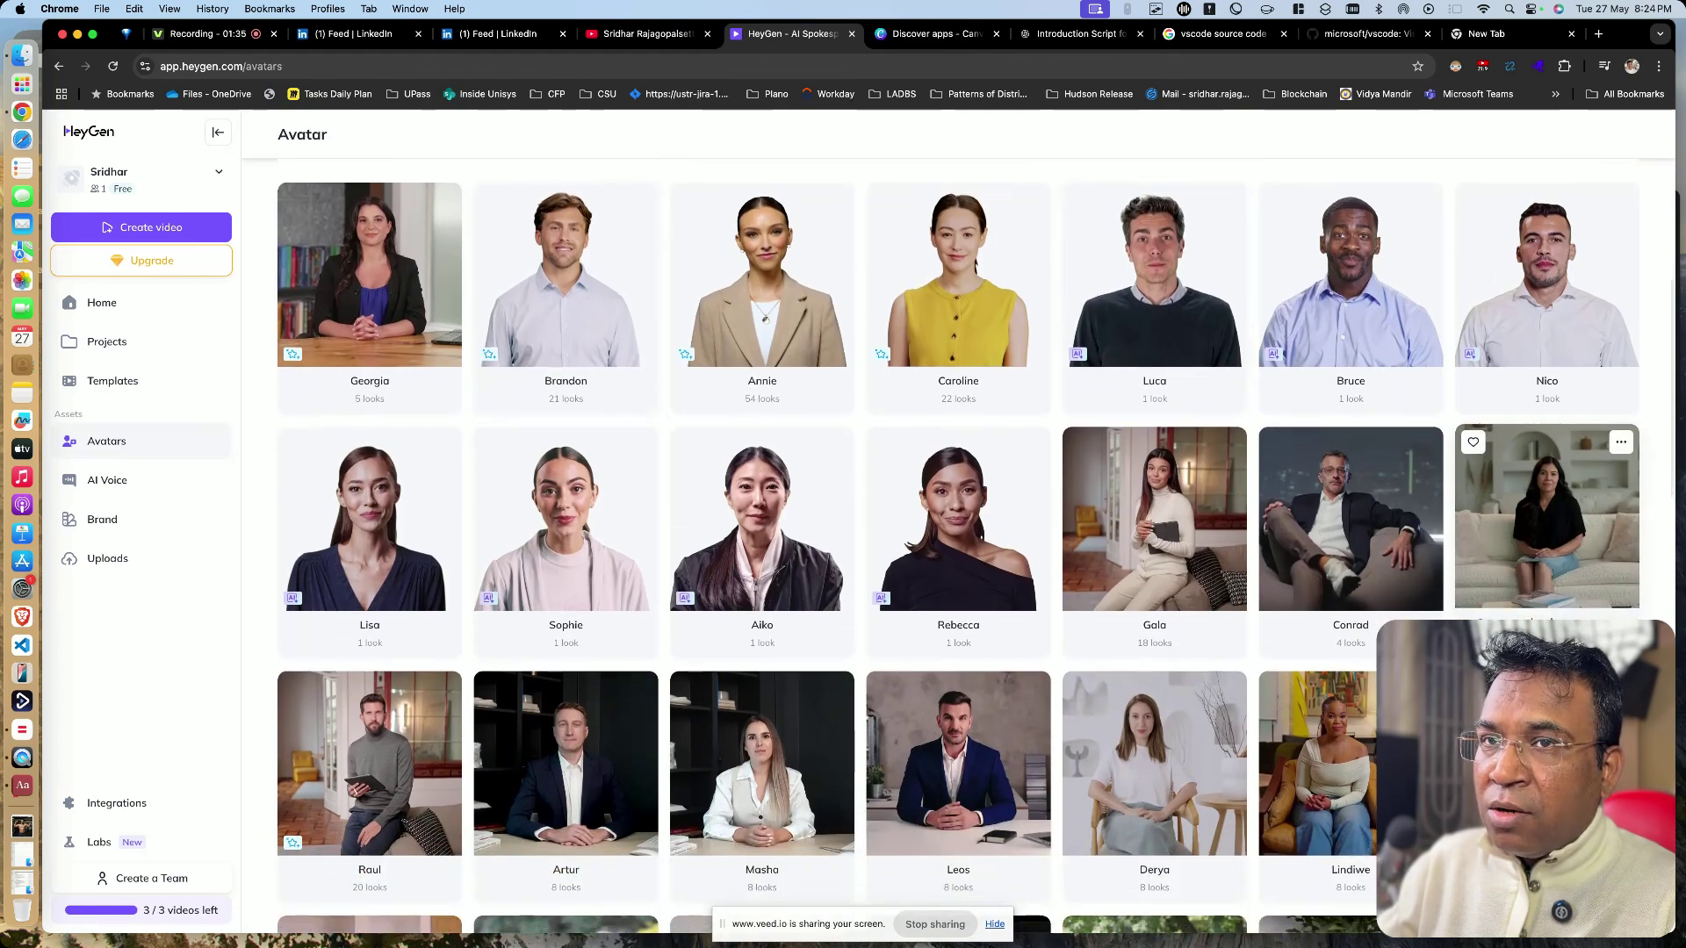
pyautogui.scroll(-6, 644, 533)
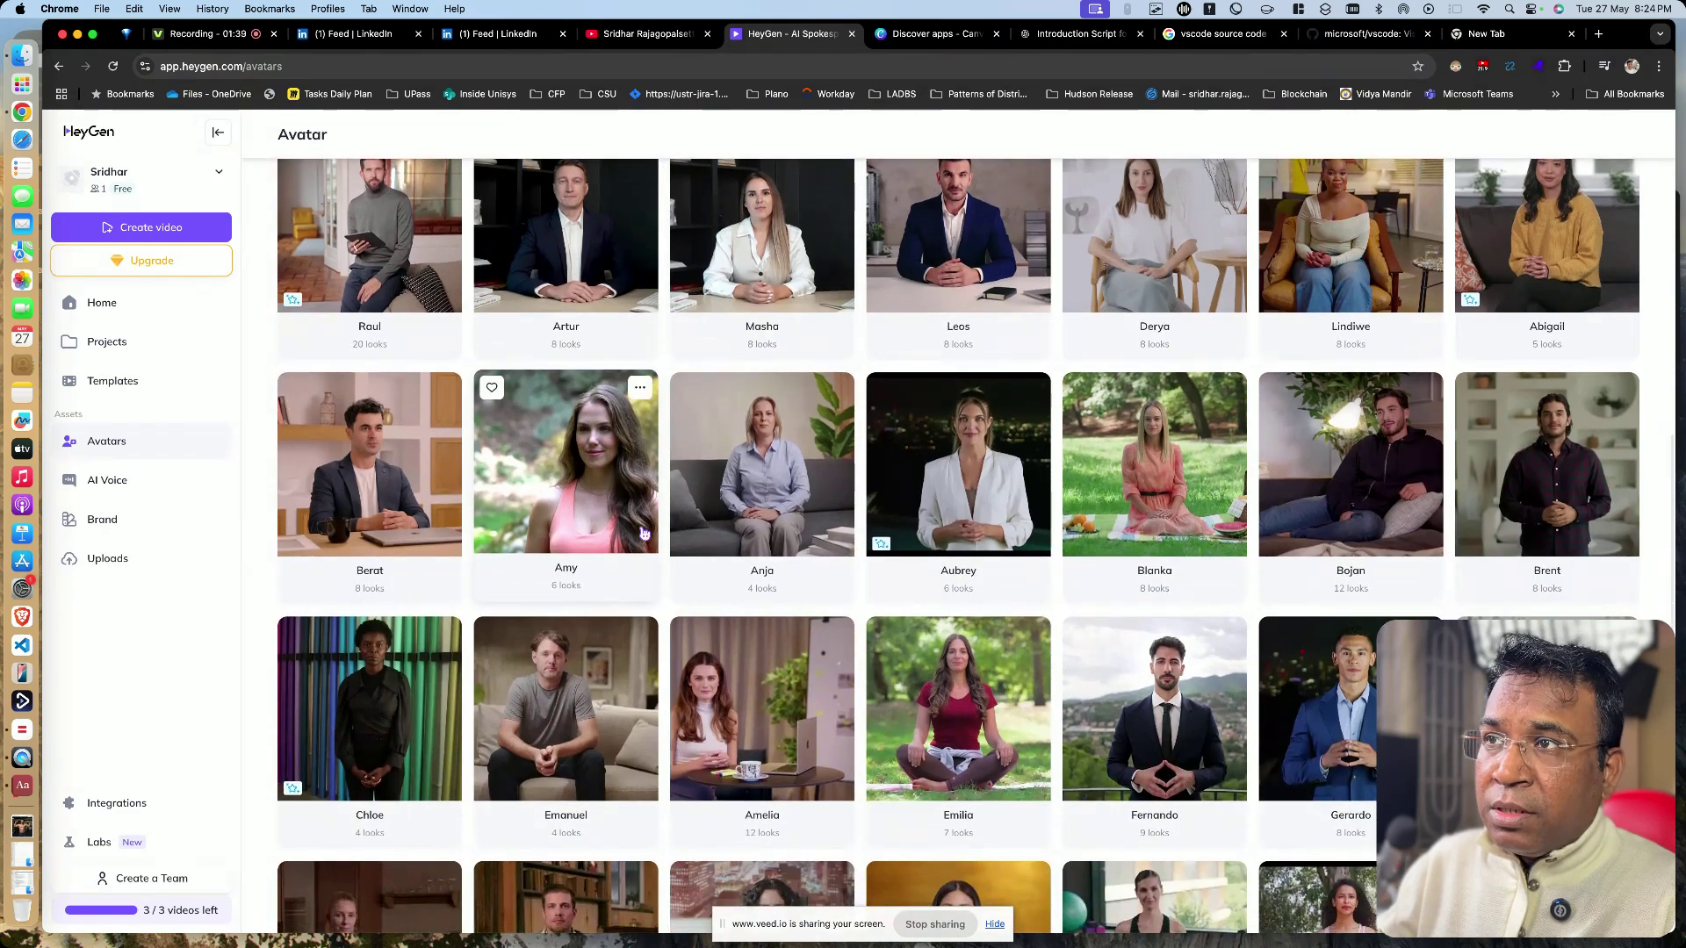
pyautogui.scroll(-3, 644, 533)
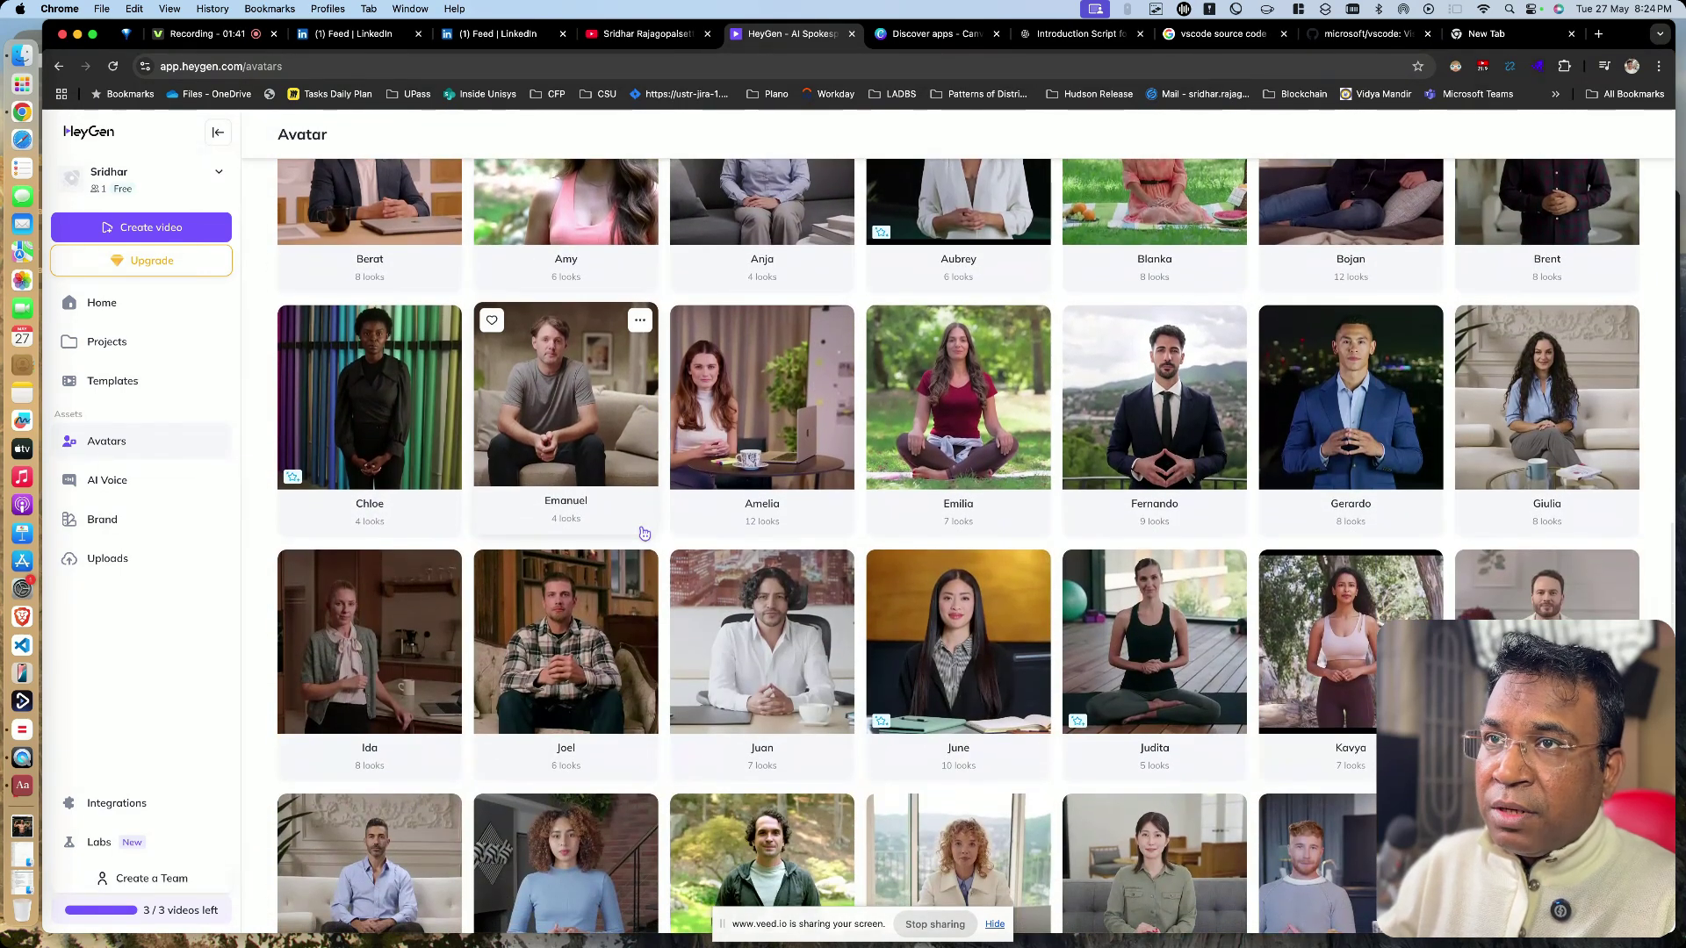
pyautogui.scroll(-7, 644, 533)
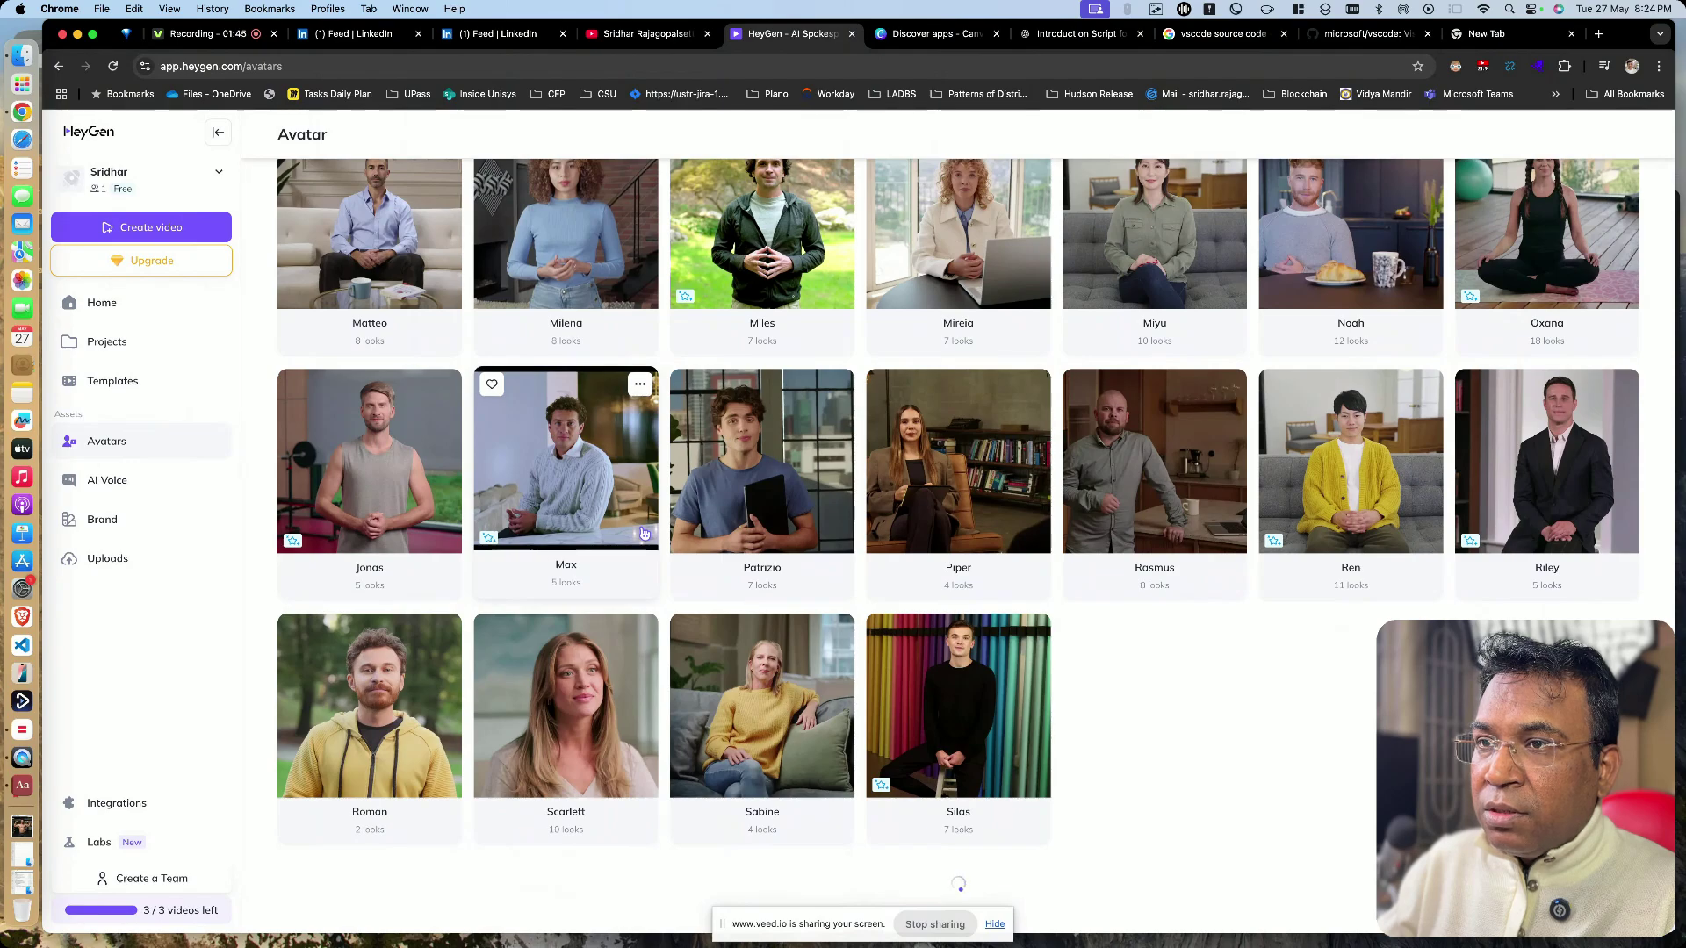
pyautogui.scroll(-5, 1192, 645)
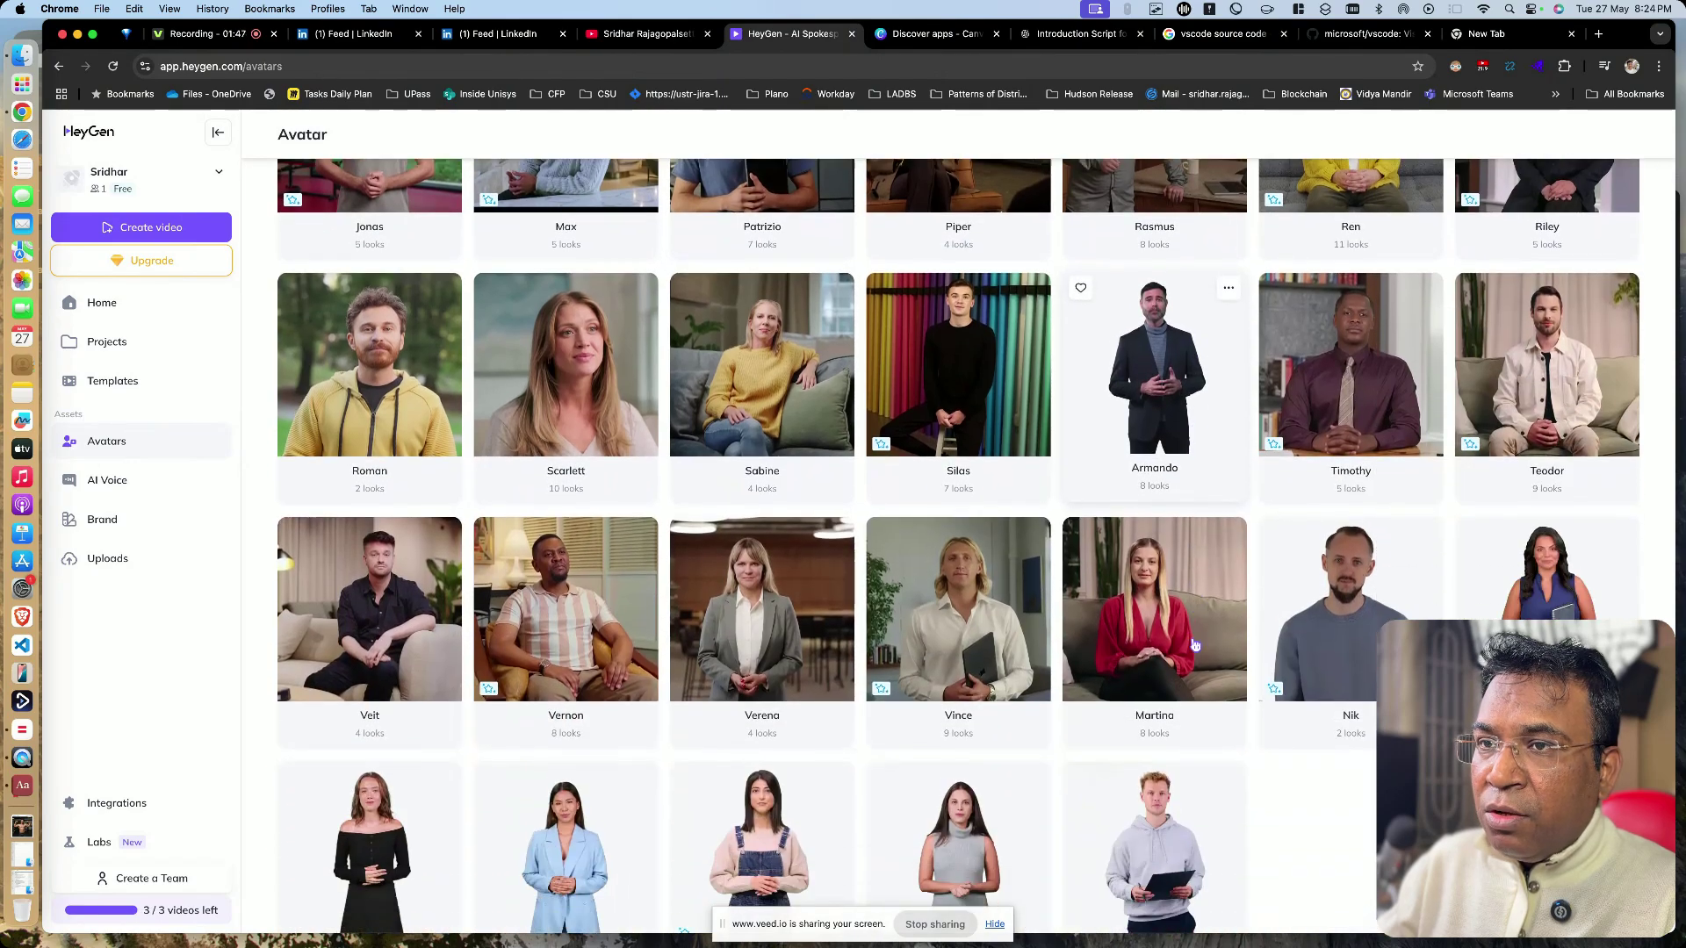
pyautogui.scroll(15, 1195, 646)
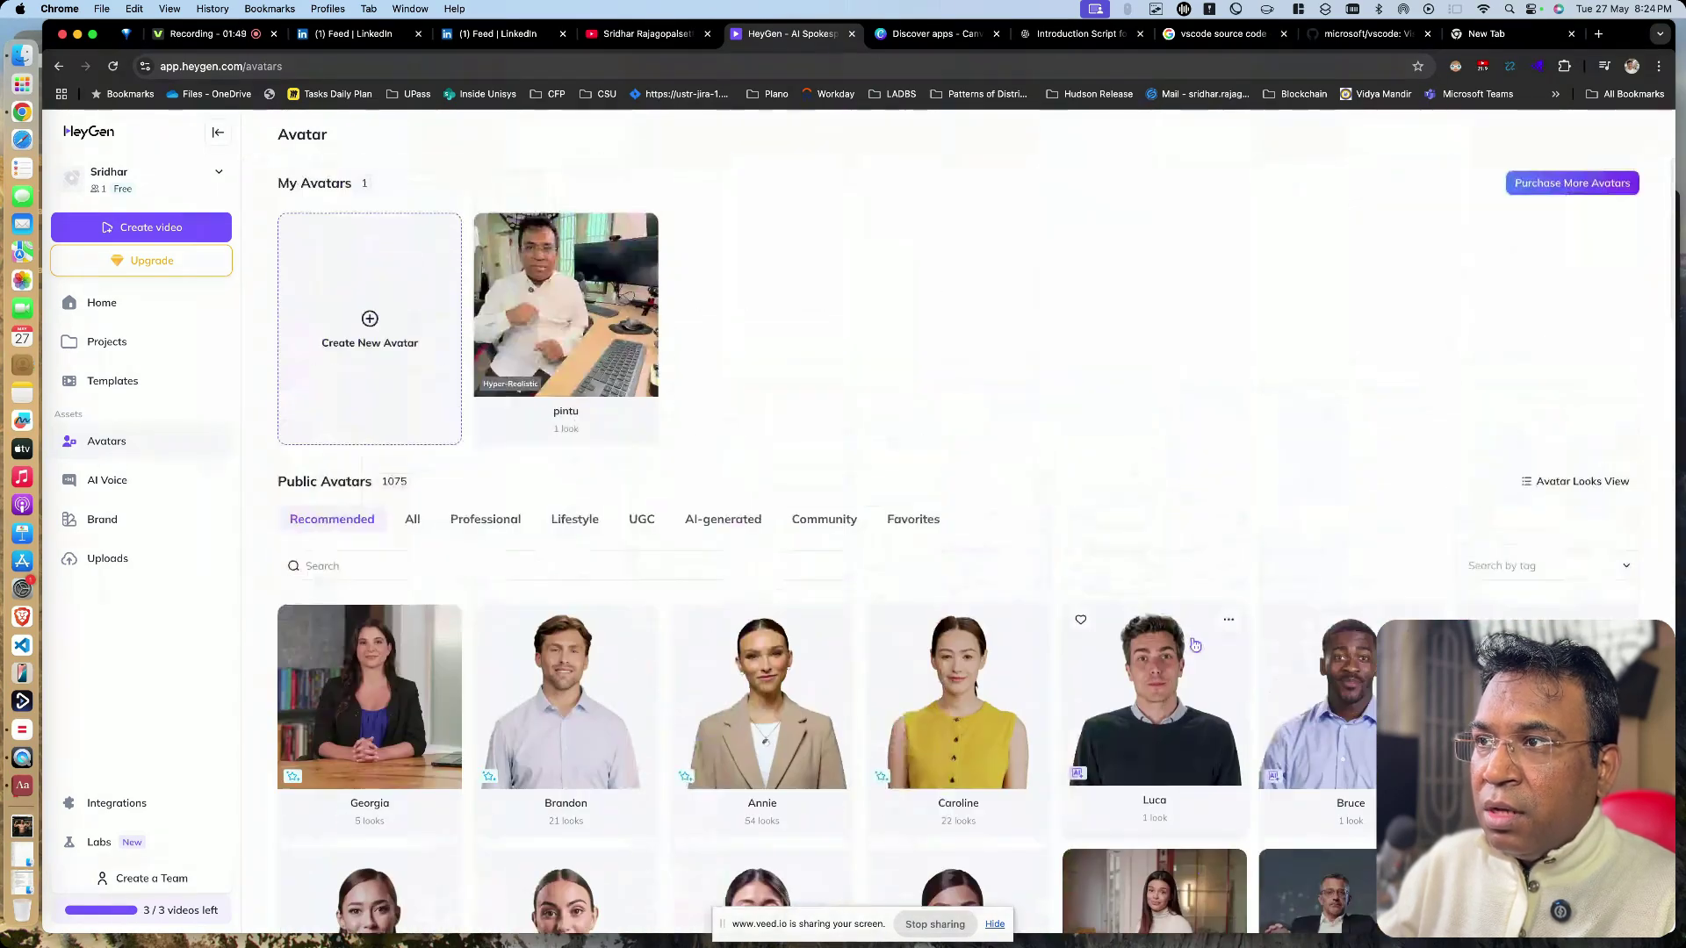
# Step: Browse the Professional public avatars, then scroll through the 59 Lifestyle avatars like Gala and Conrad
pyautogui.click(473, 523)
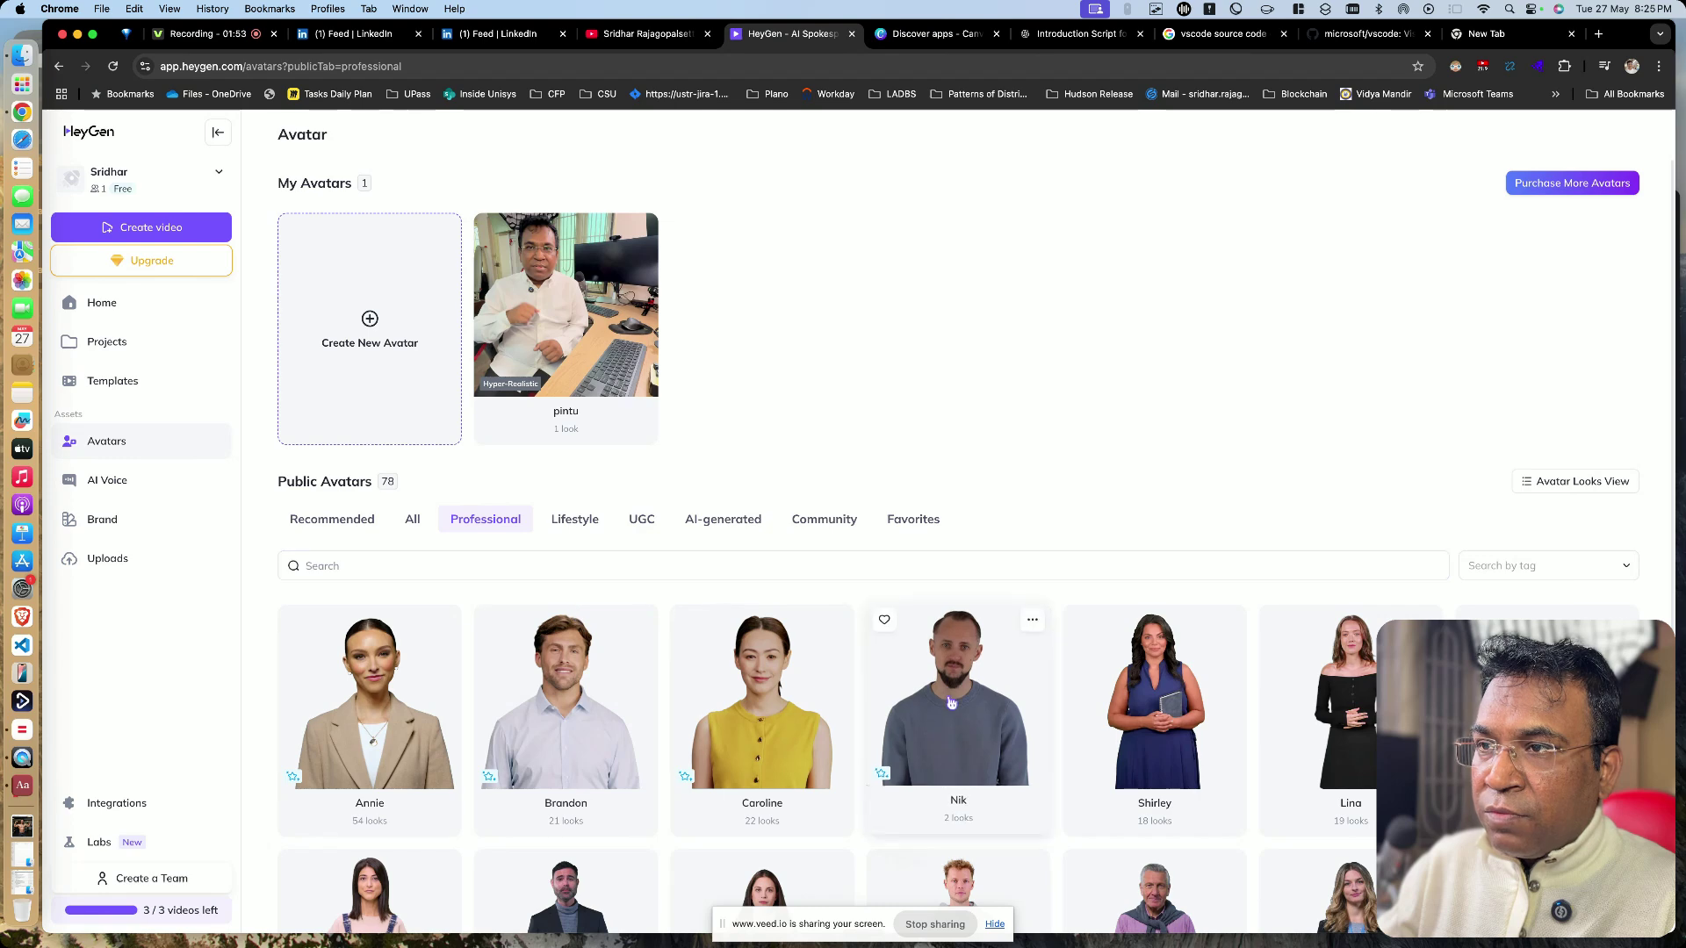
pyautogui.scroll(-1, 487, 562)
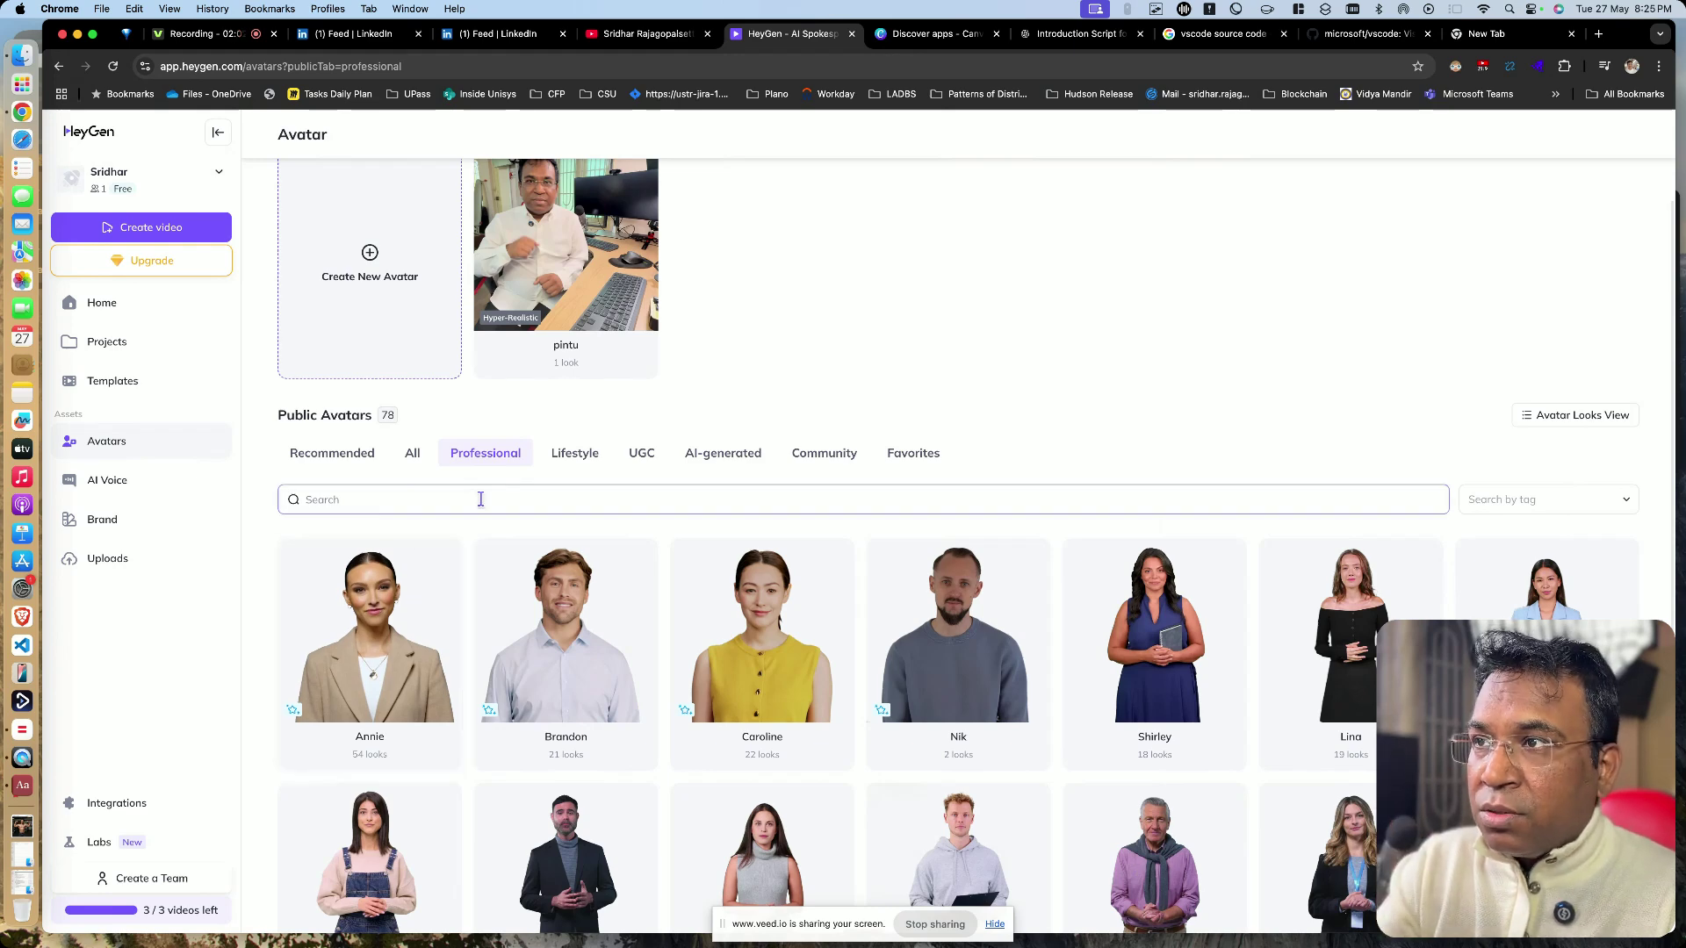
pyautogui.click(573, 470)
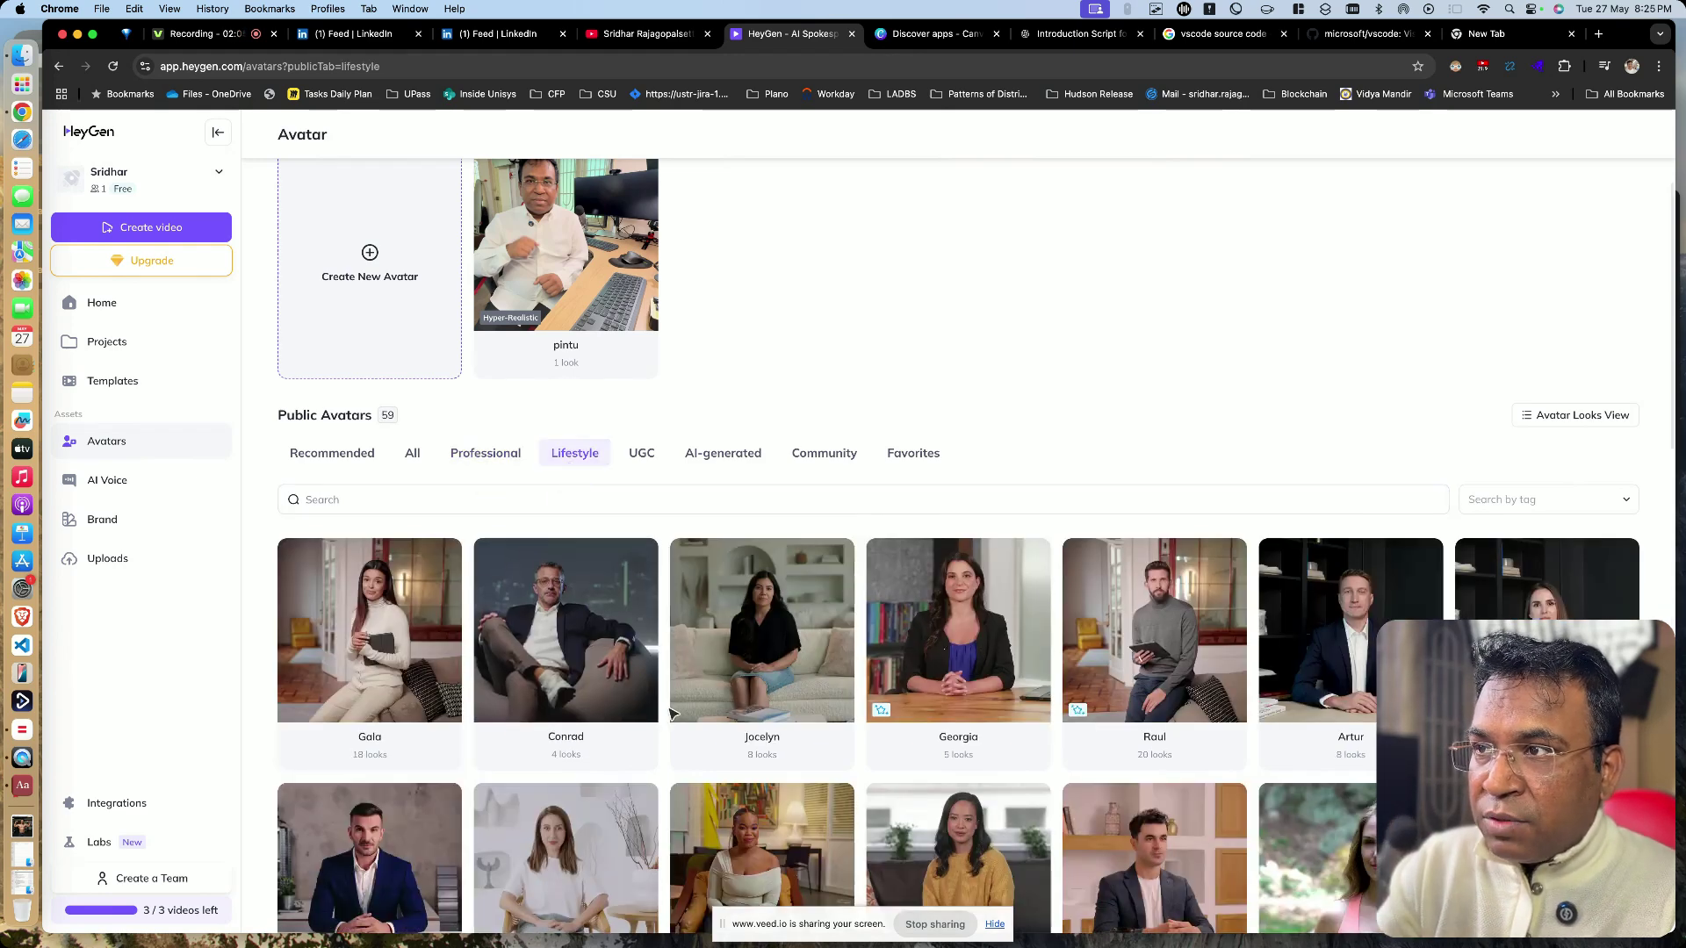
pyautogui.scroll(-3, 1263, 555)
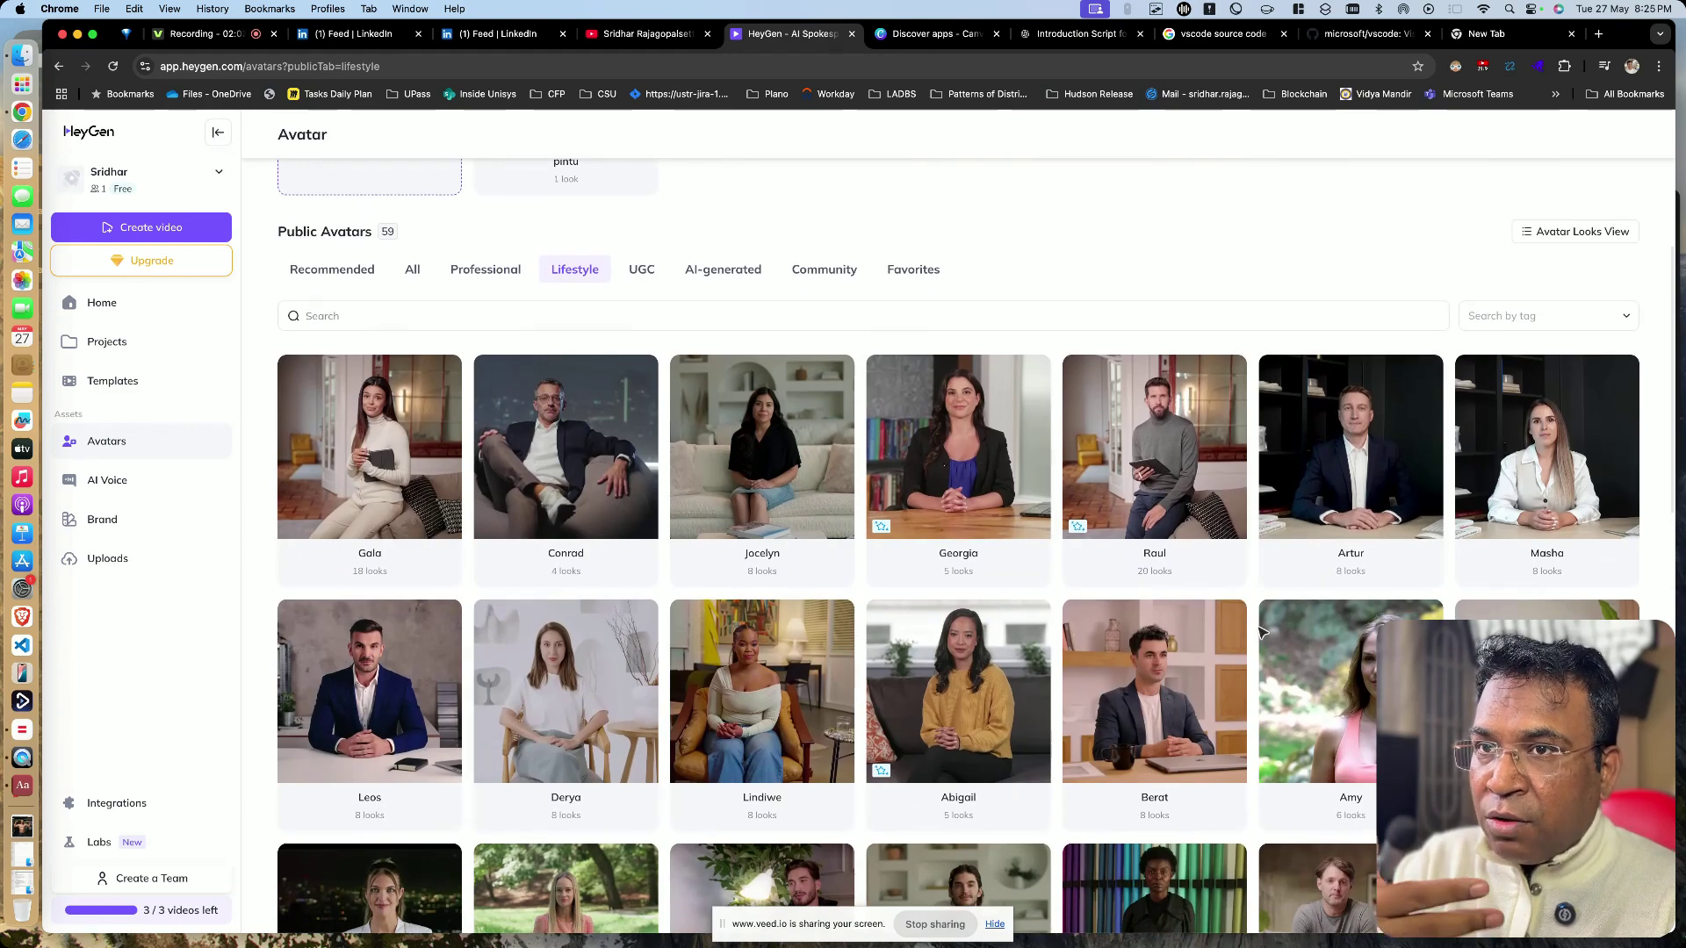
pyautogui.scroll(-5, 1262, 555)
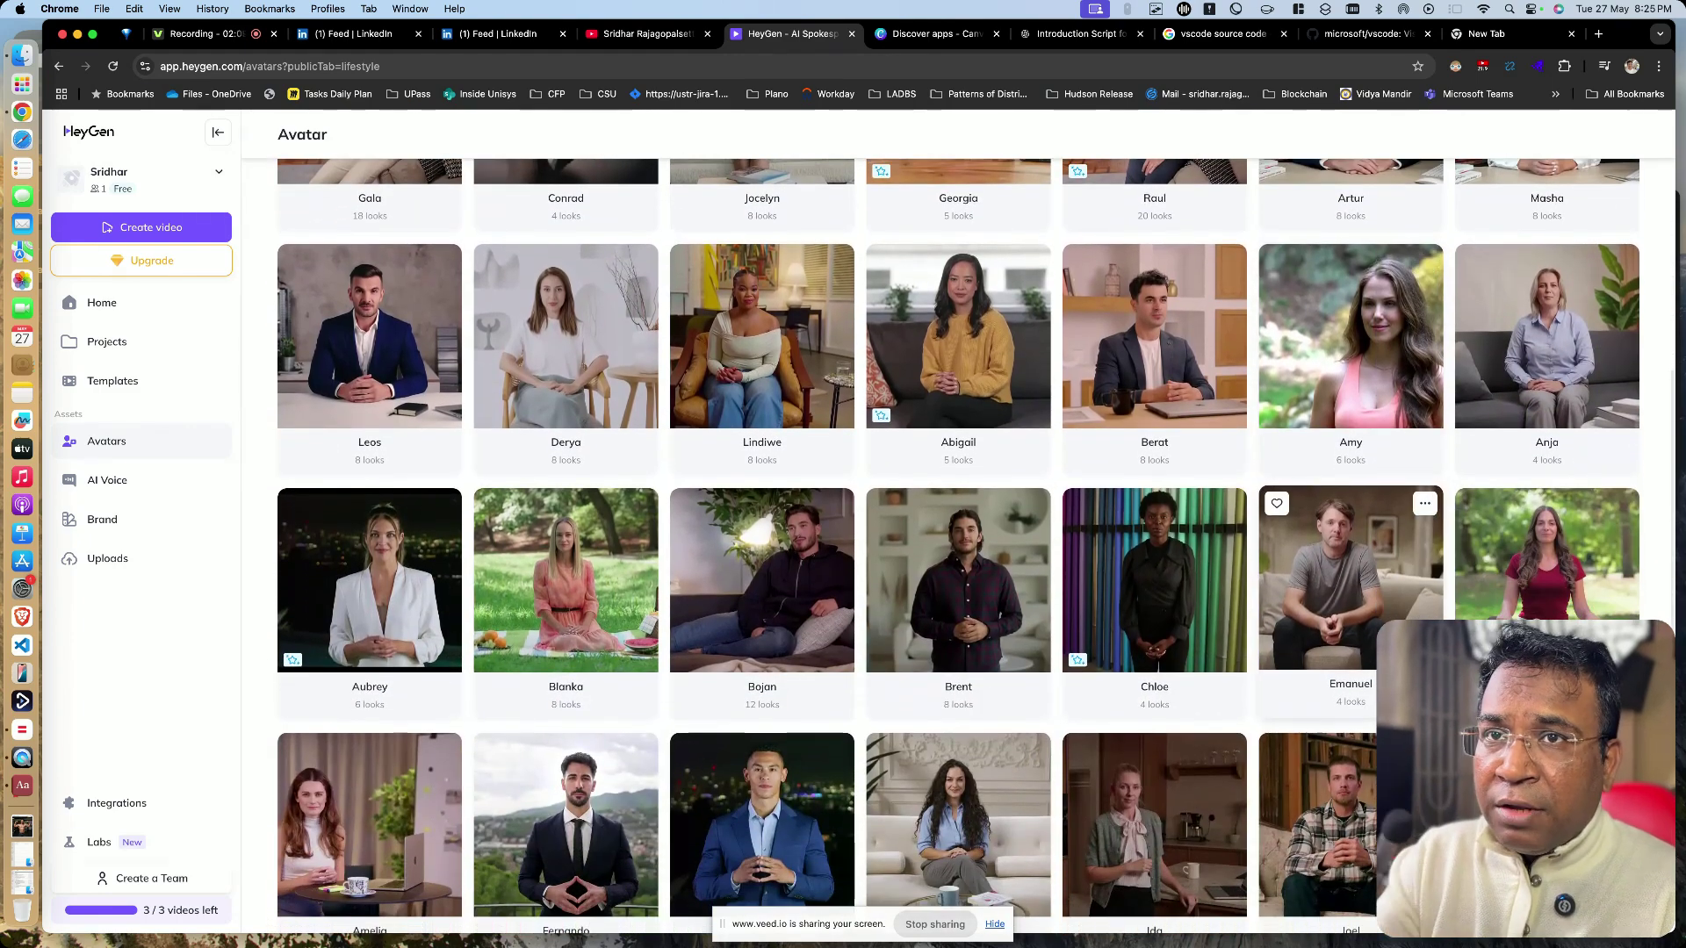
pyautogui.scroll(-5, 1351, 562)
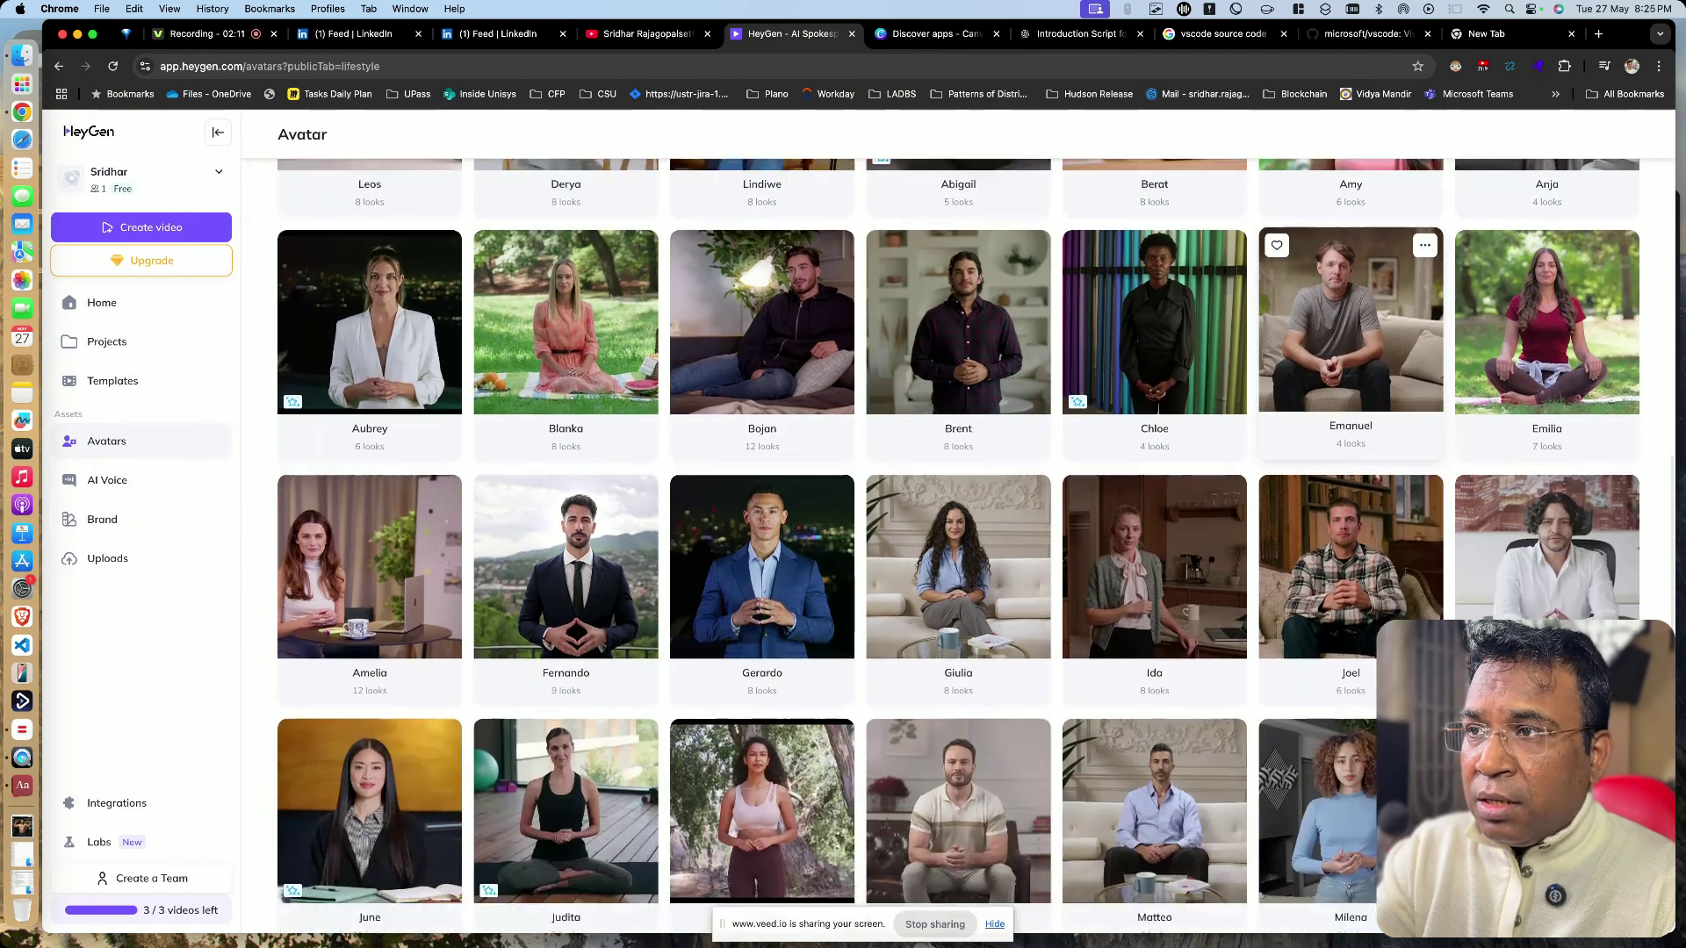
pyautogui.scroll(-5, 1351, 593)
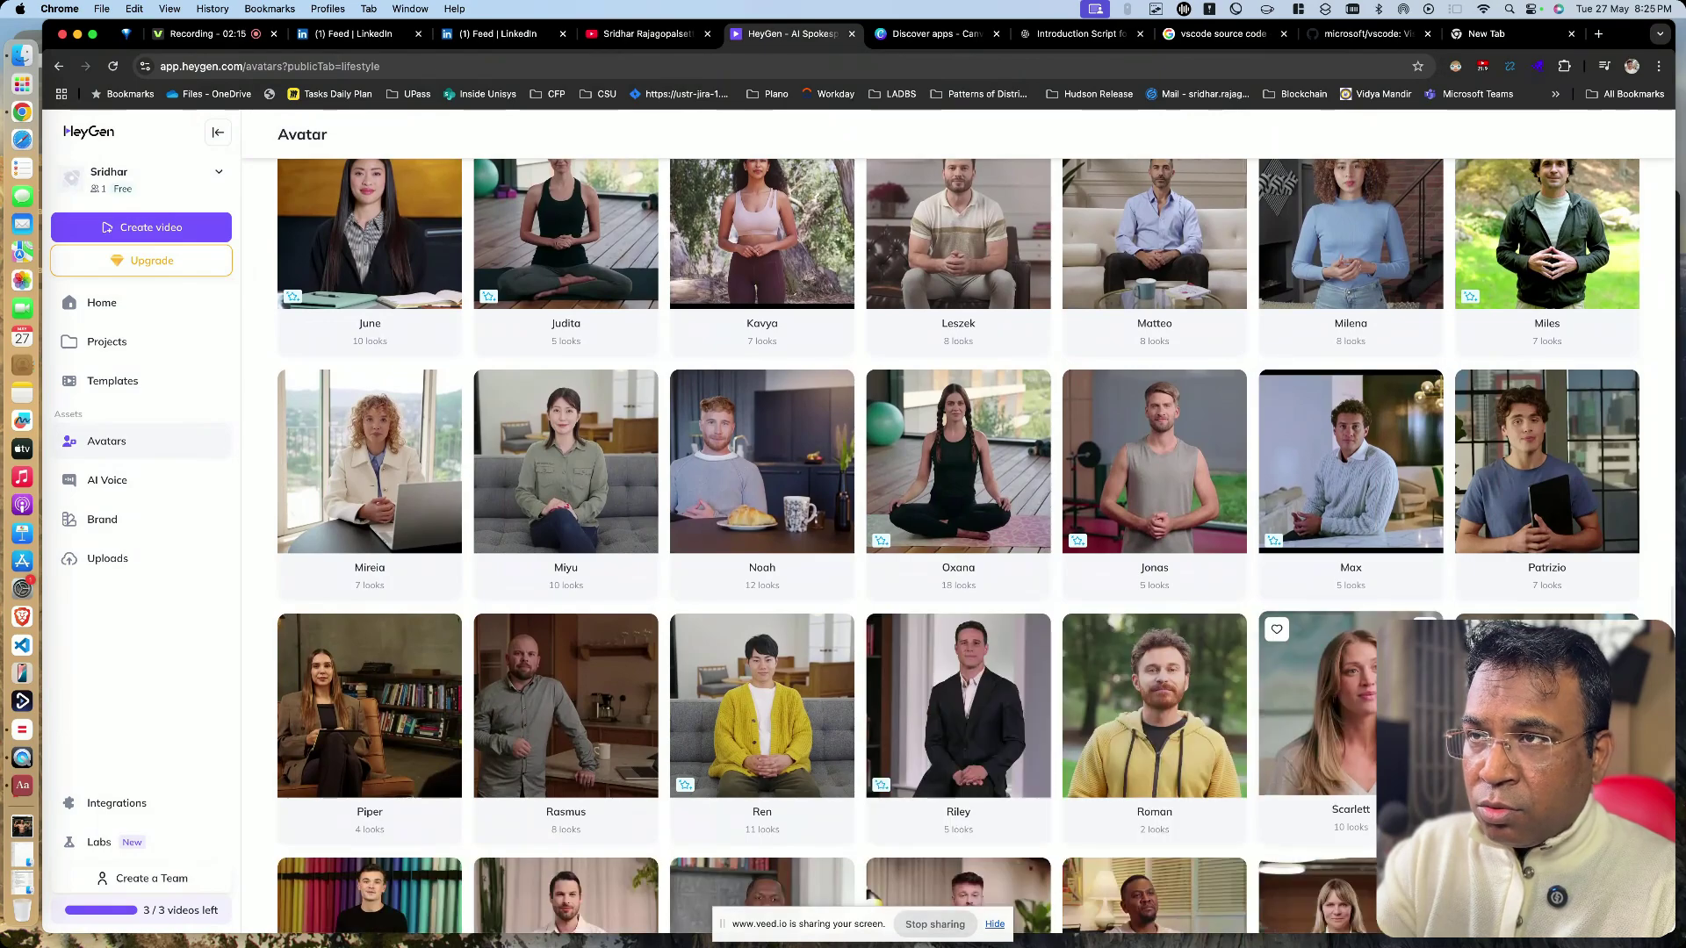
pyautogui.scroll(20, 938, 574)
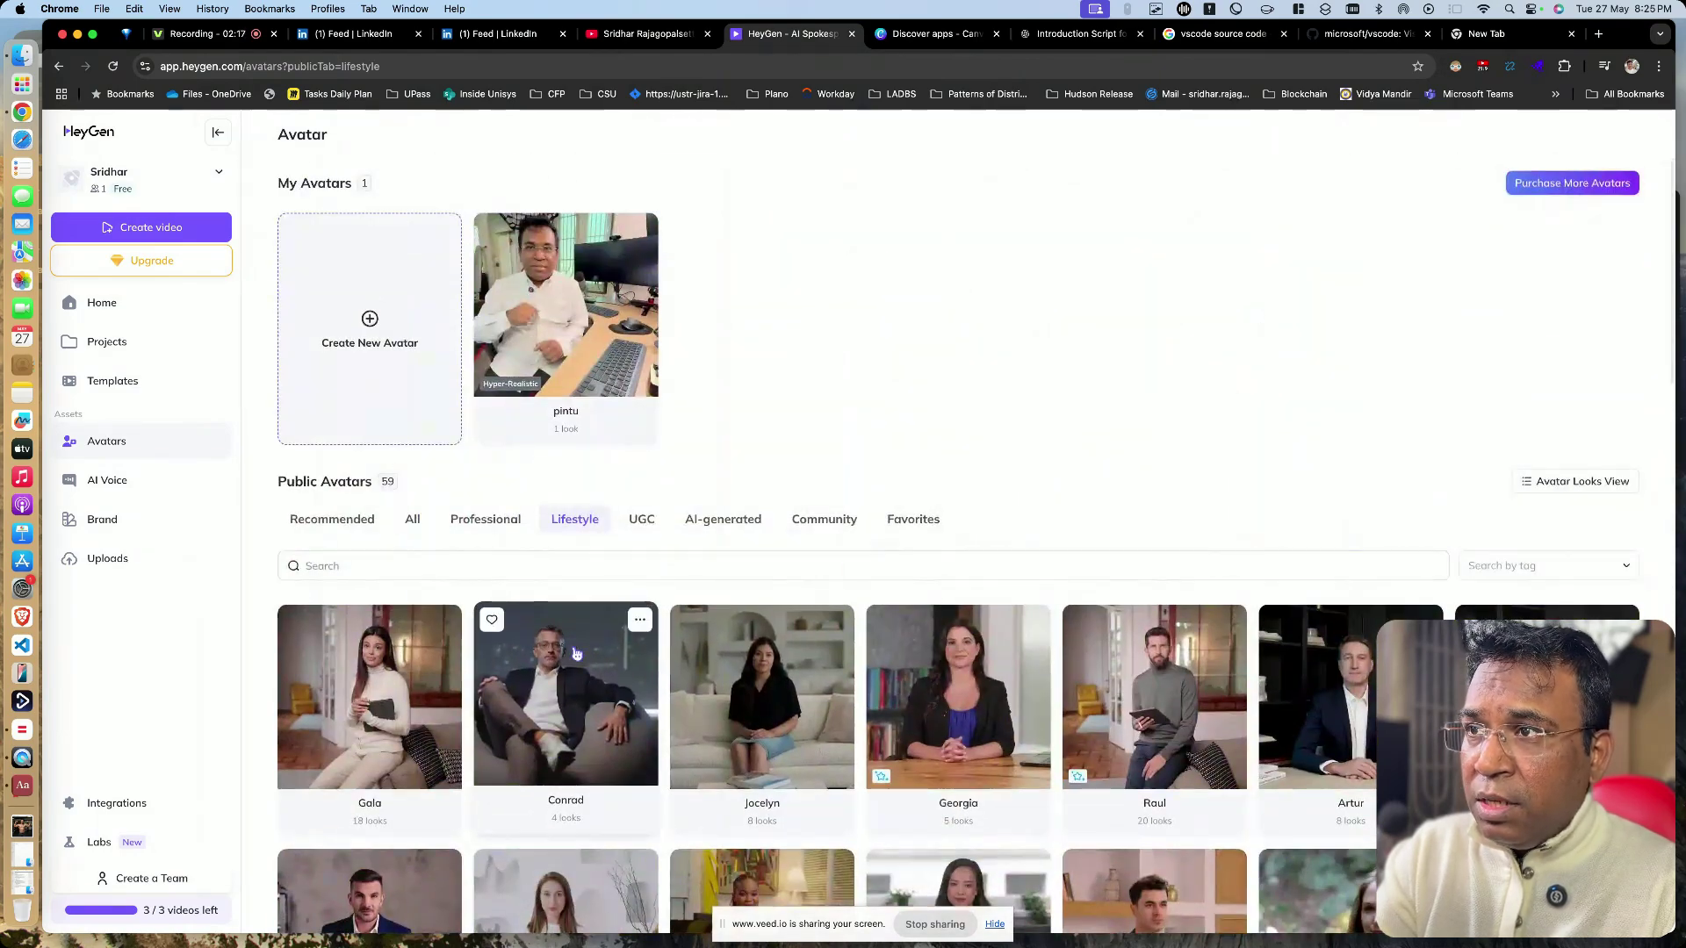
# Step: Look through the UGC avatars and then the AI-generated avatars
pyautogui.click(644, 529)
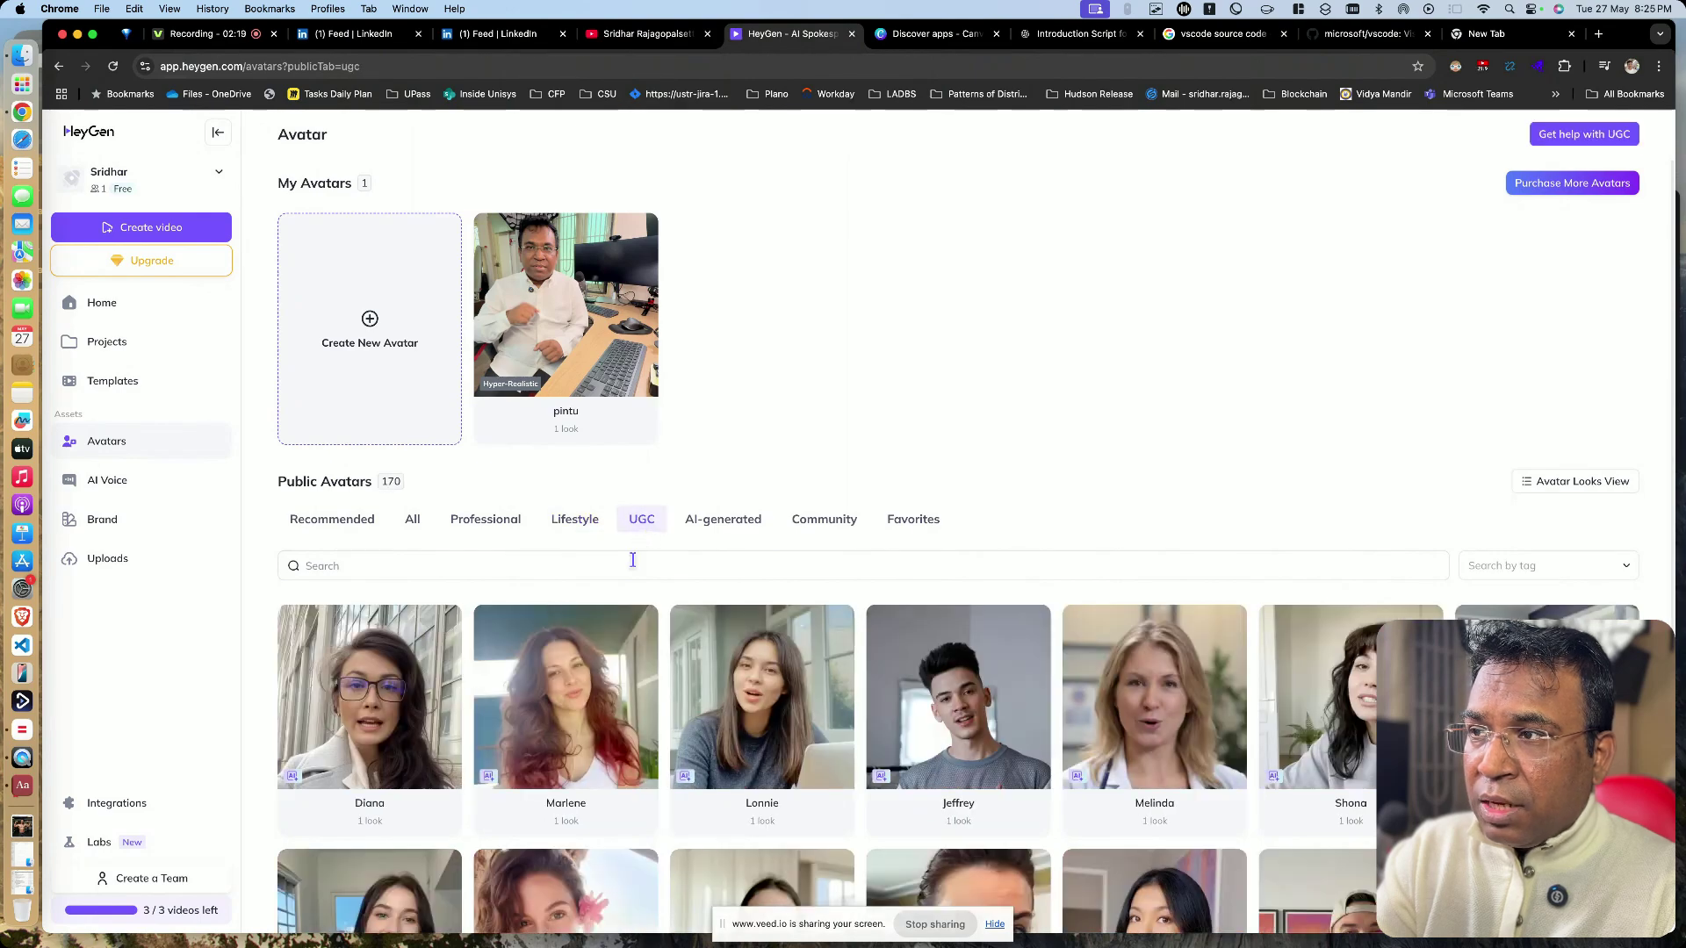
pyautogui.scroll(-2, 632, 527)
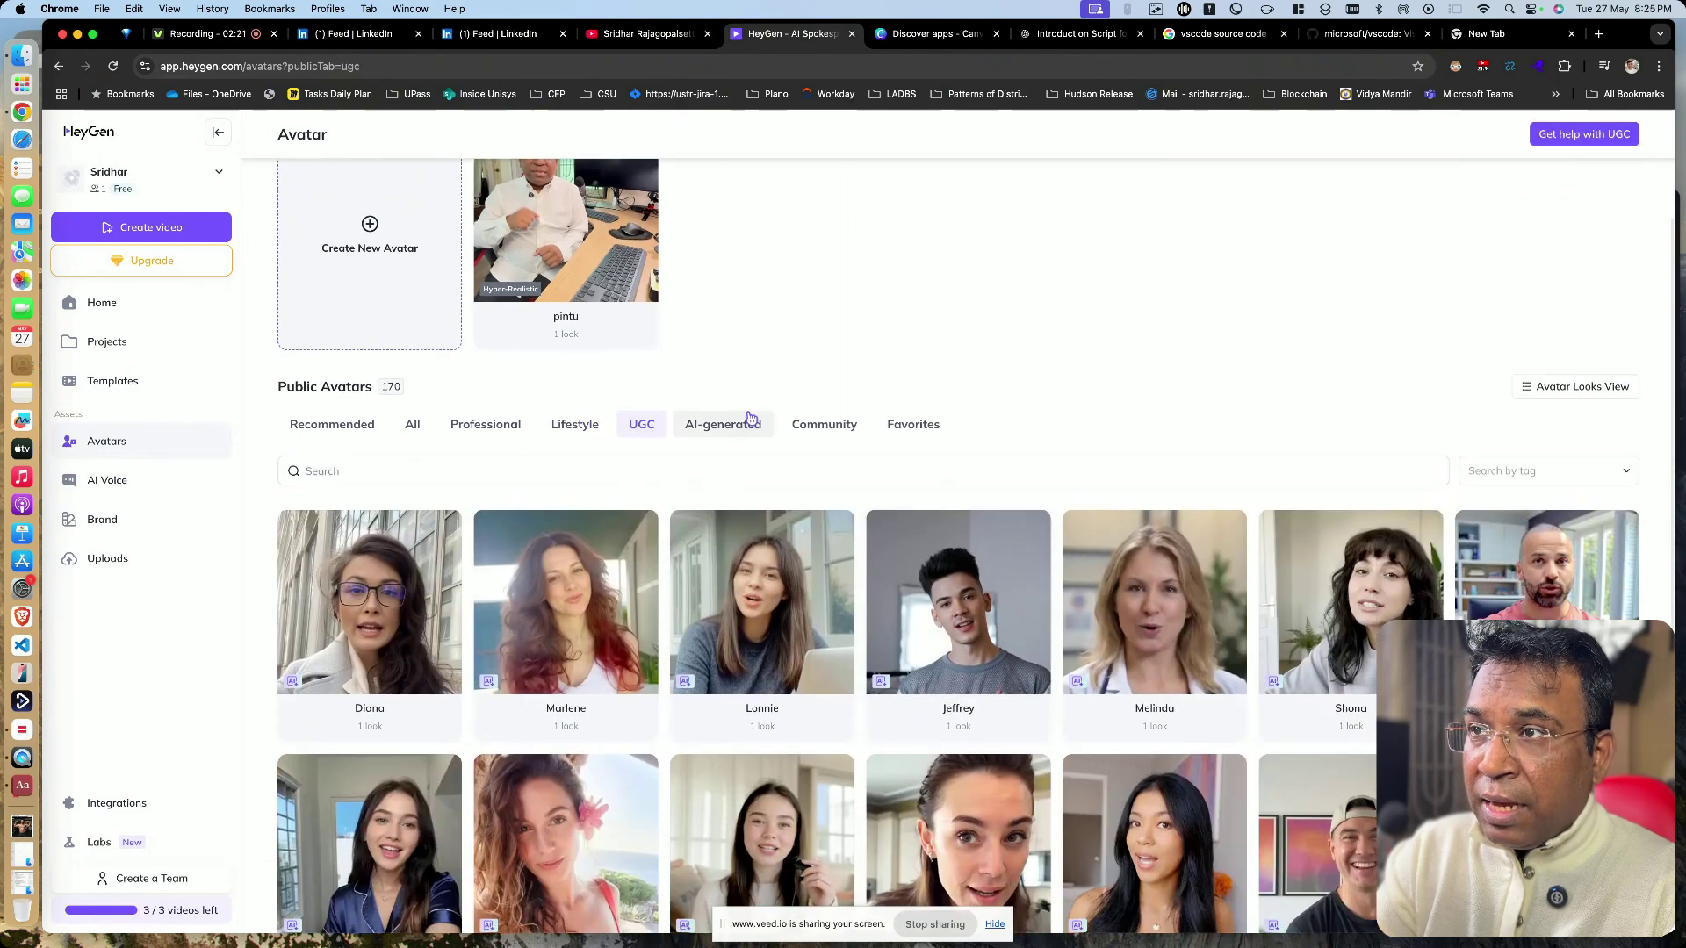
pyautogui.click(749, 418)
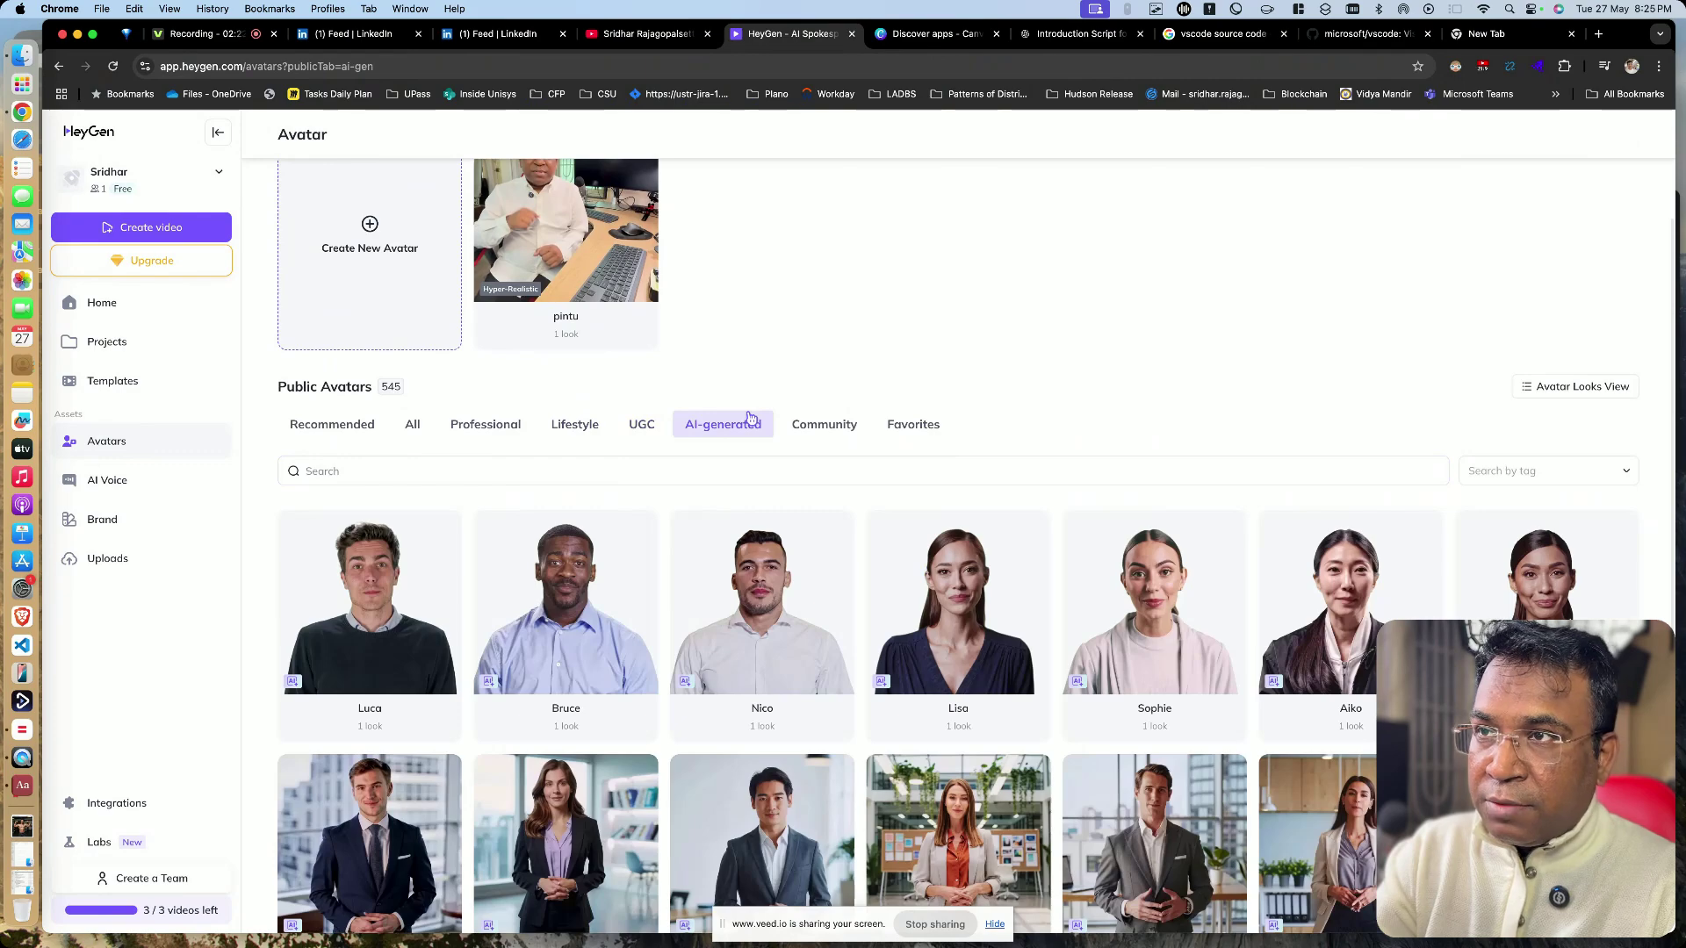
# Step: Scroll through the Community avatars, then show the Templates library of 57 templates
pyautogui.click(823, 431)
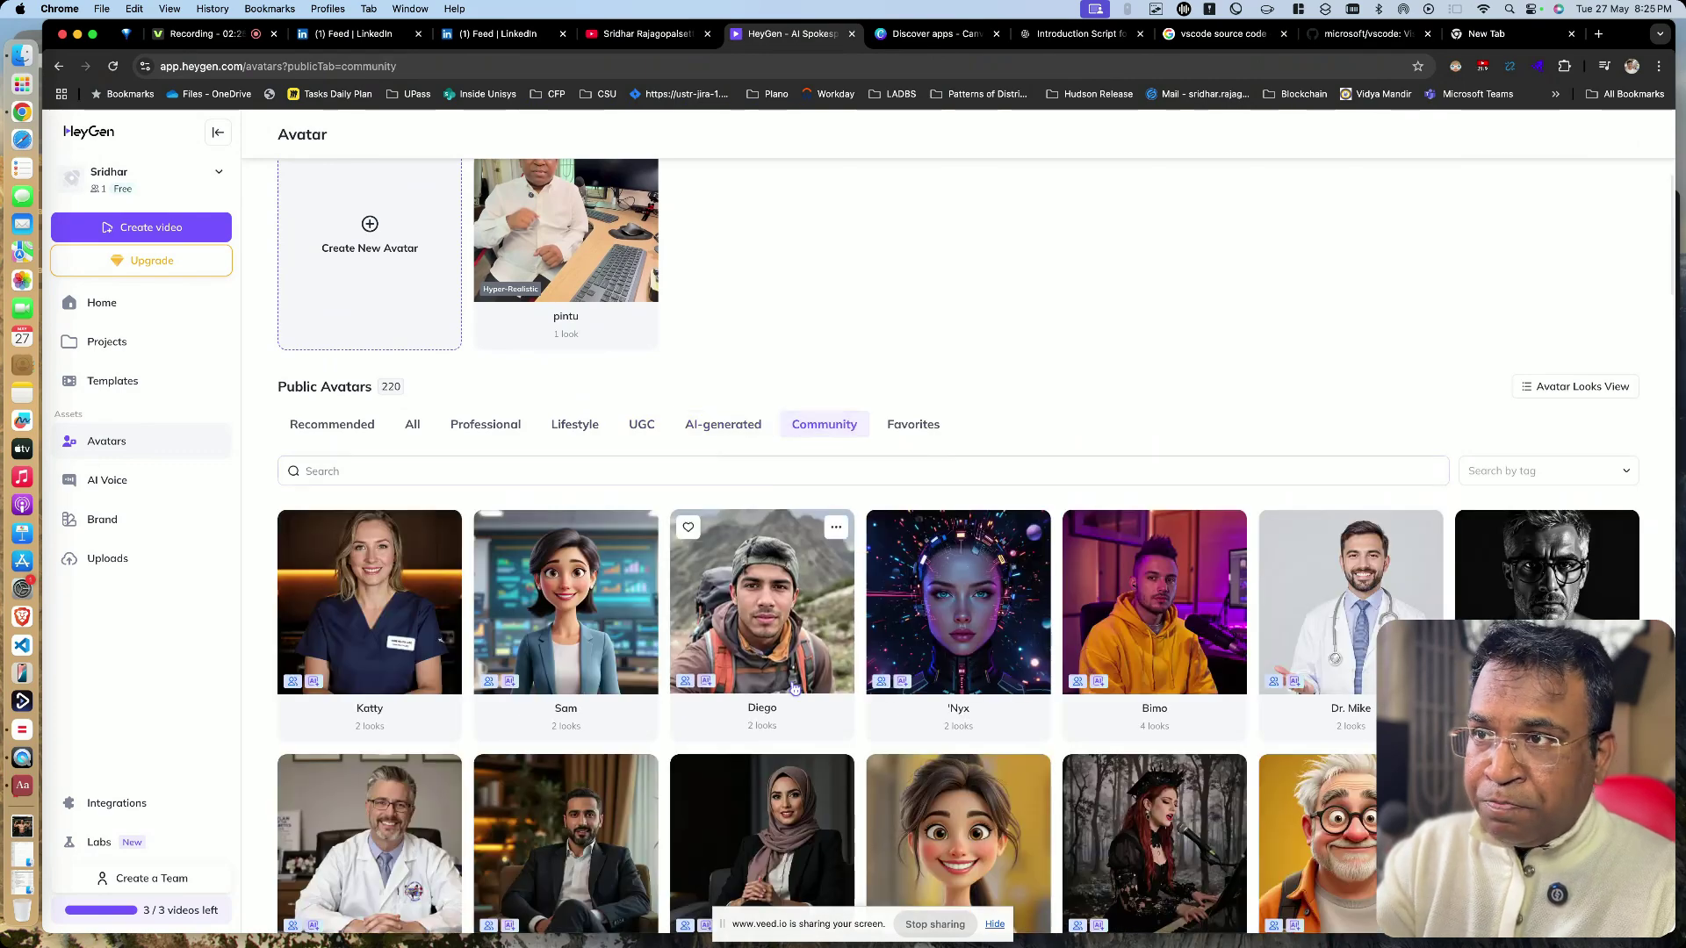
pyautogui.moveTo(830, 780)
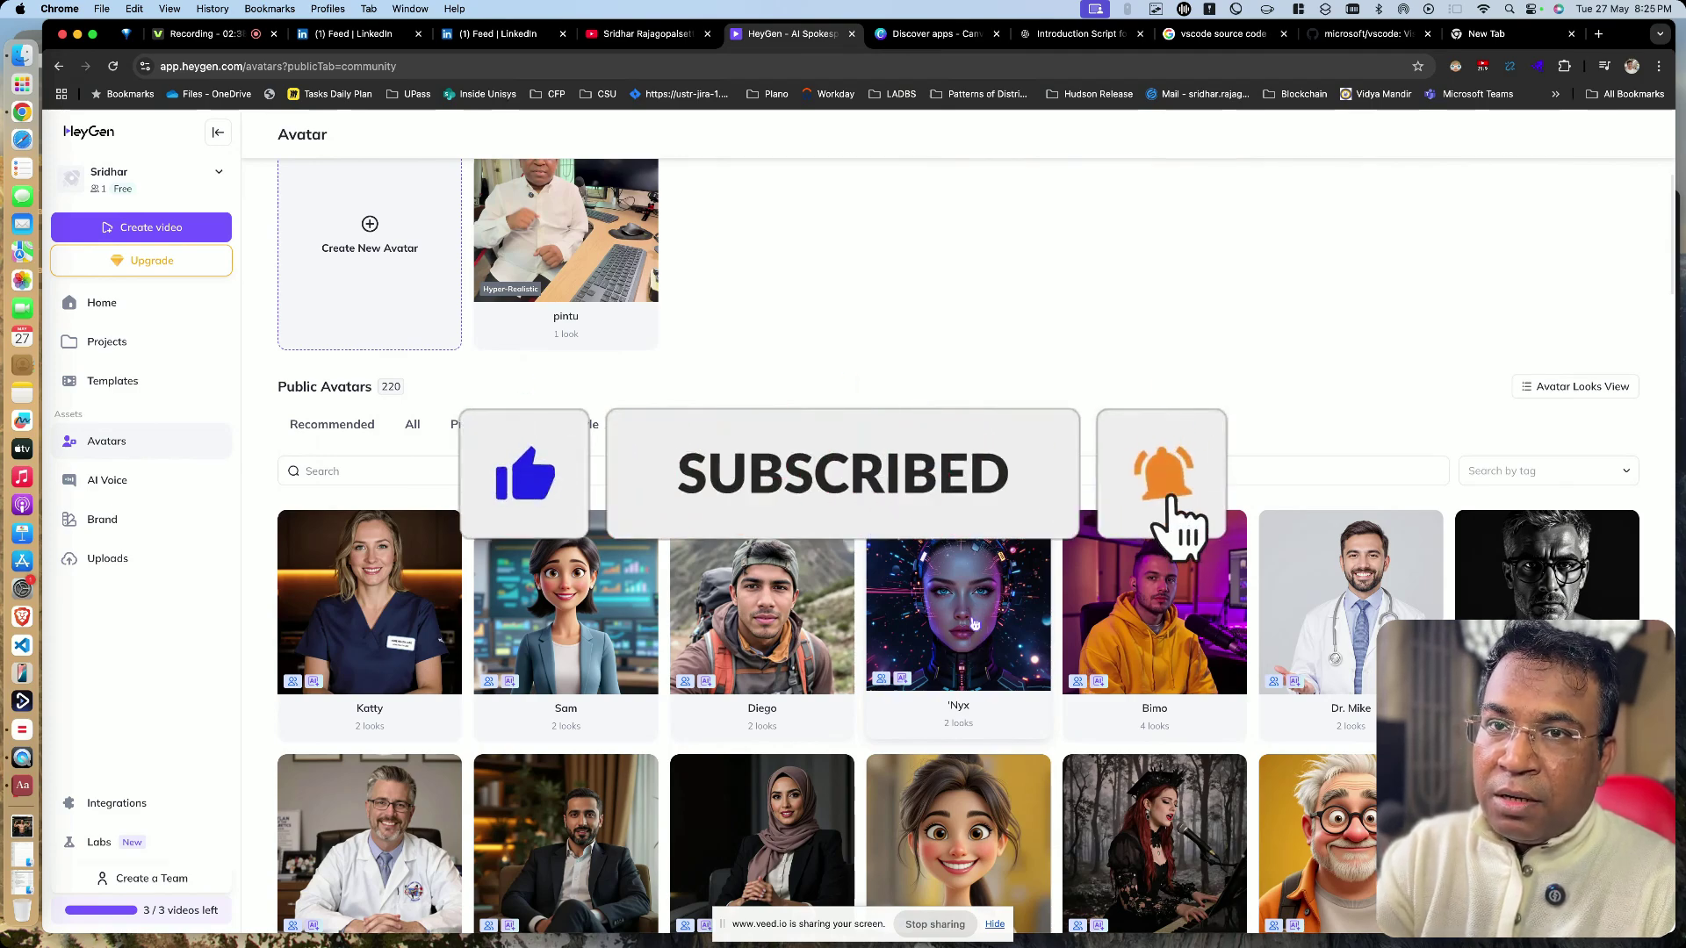
pyautogui.scroll(-6, 973, 623)
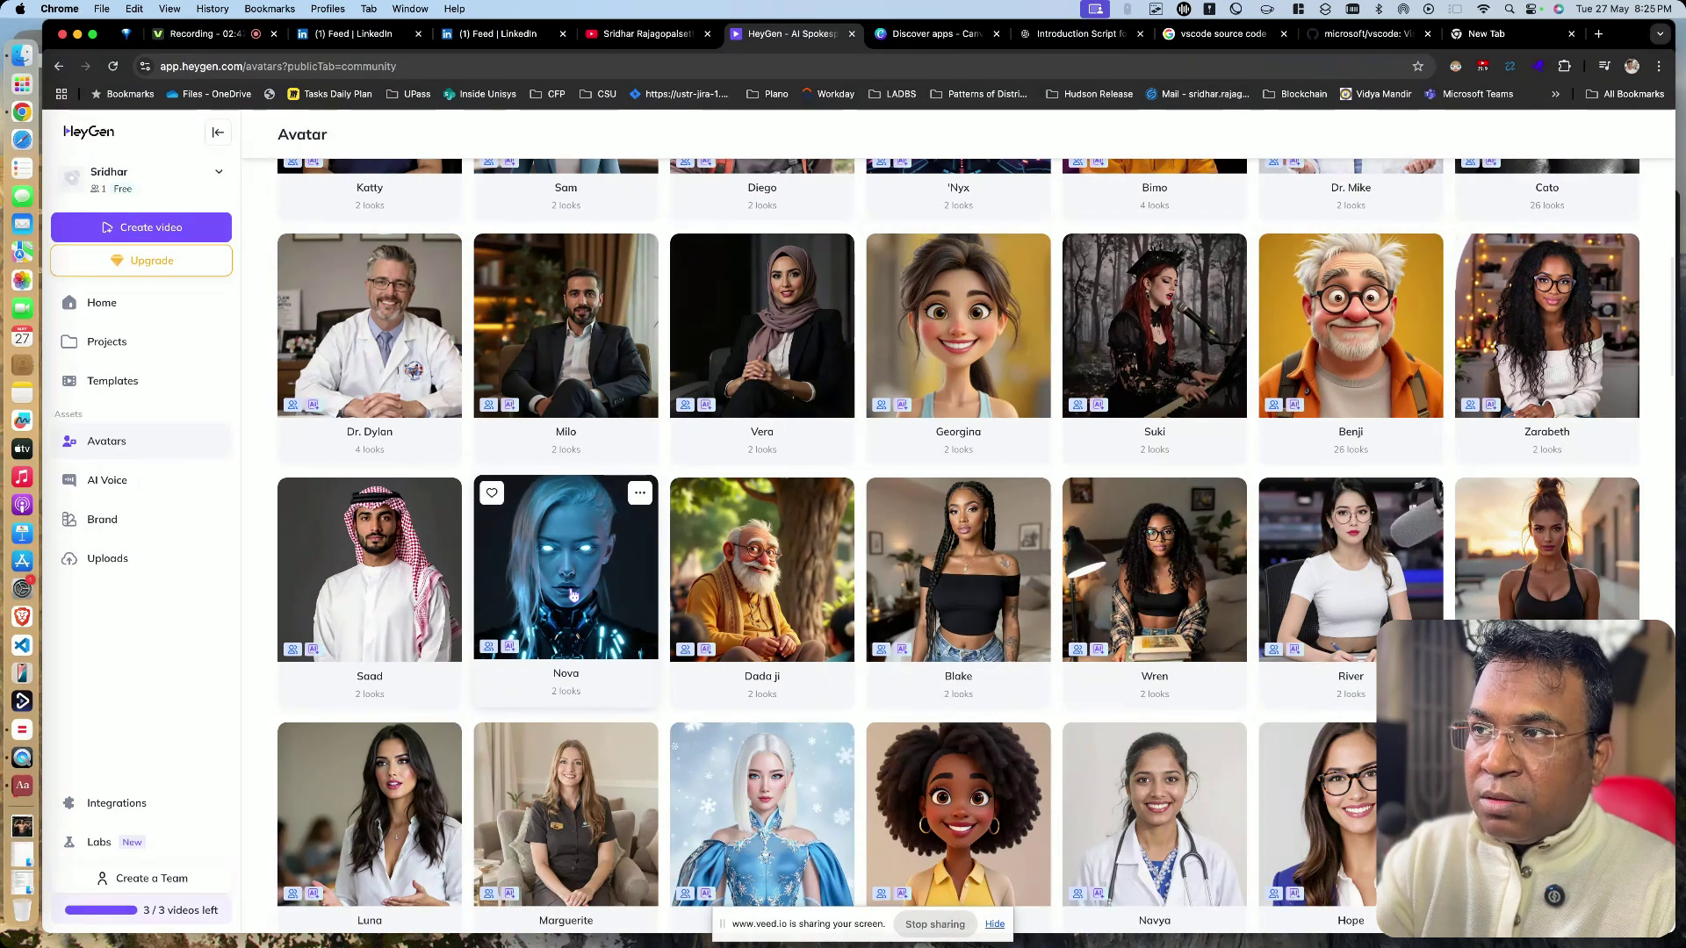
pyautogui.scroll(-3, 572, 596)
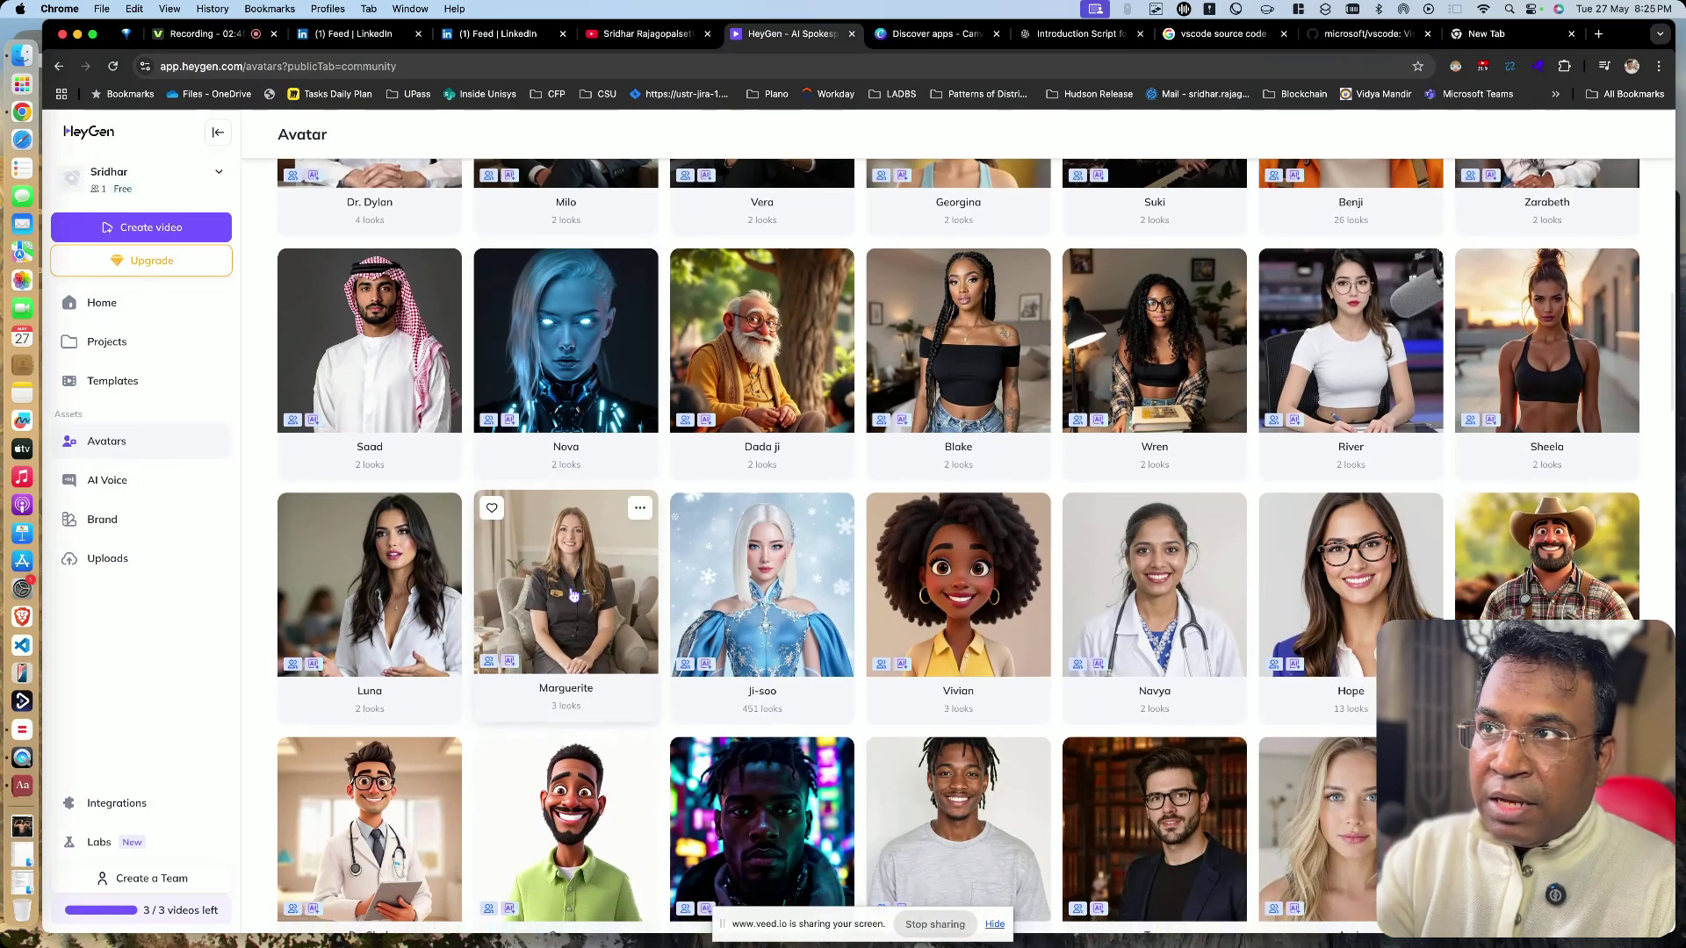
pyautogui.scroll(-5, 572, 595)
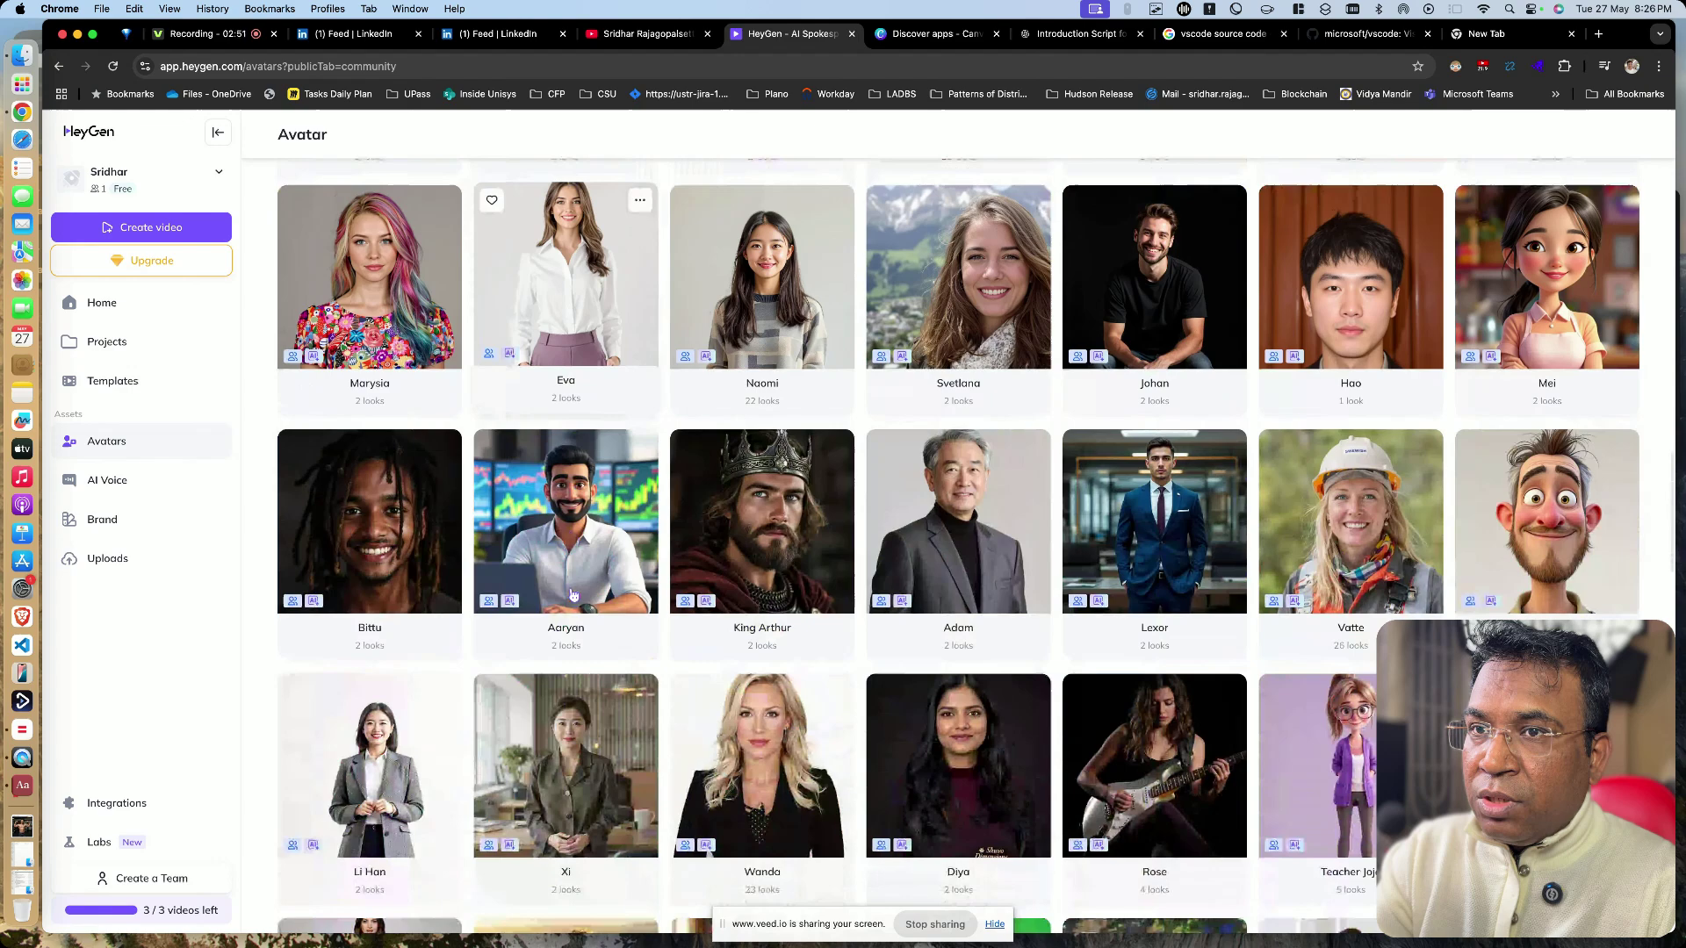
pyautogui.scroll(-5, 572, 595)
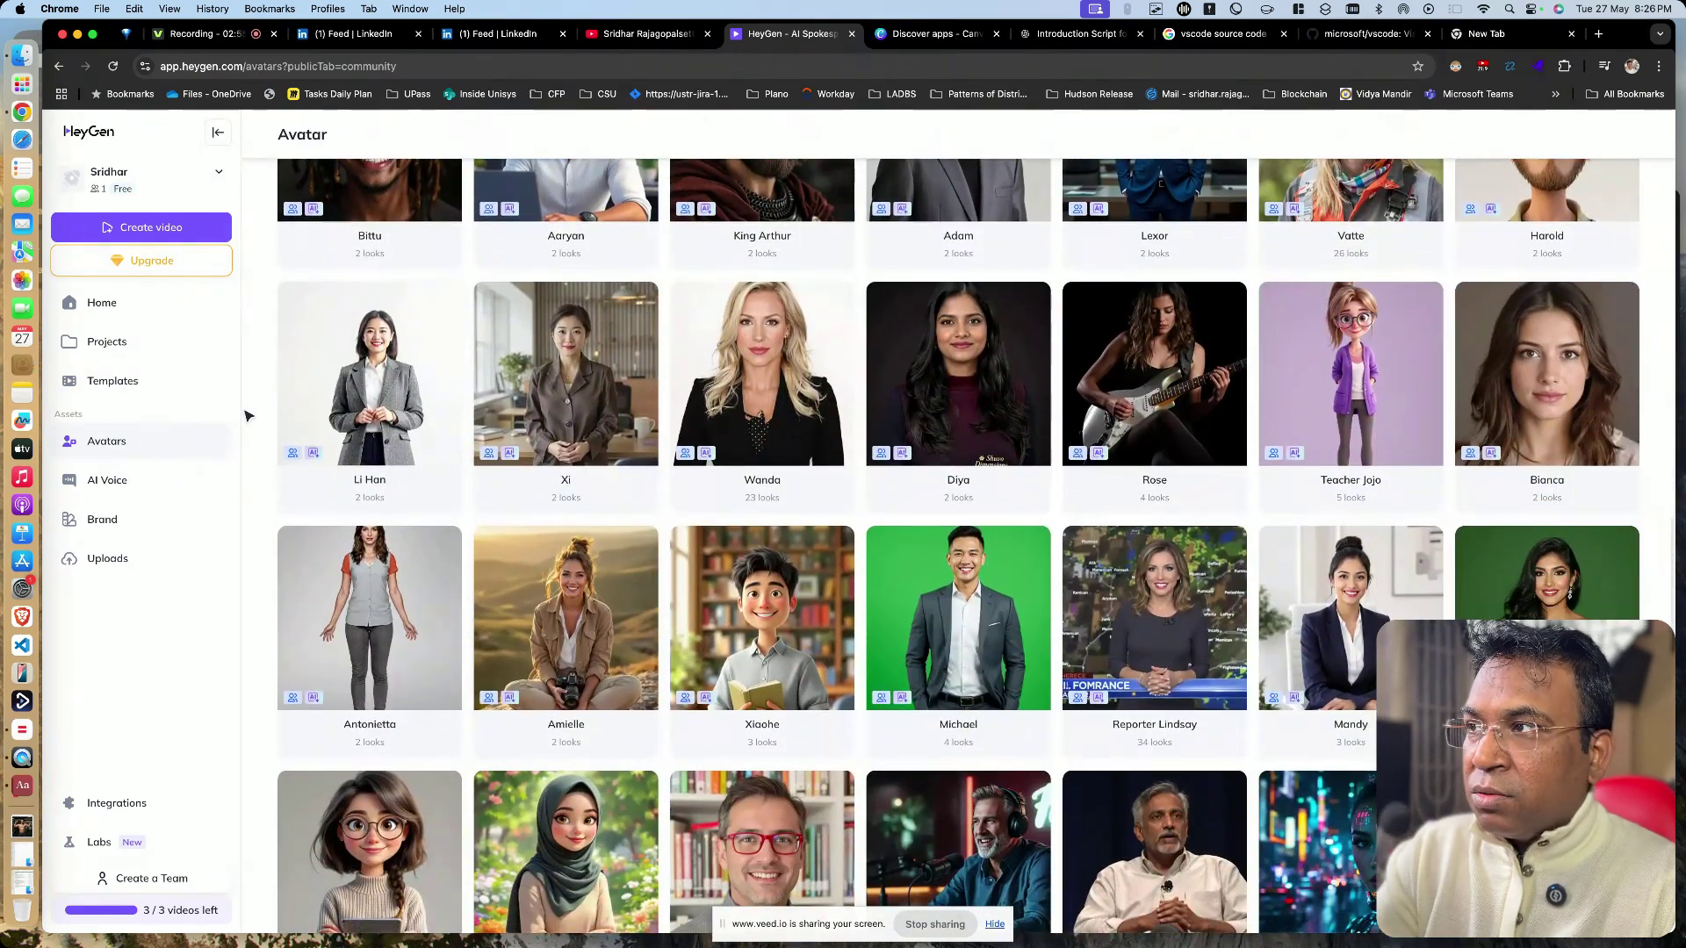
pyautogui.click(94, 384)
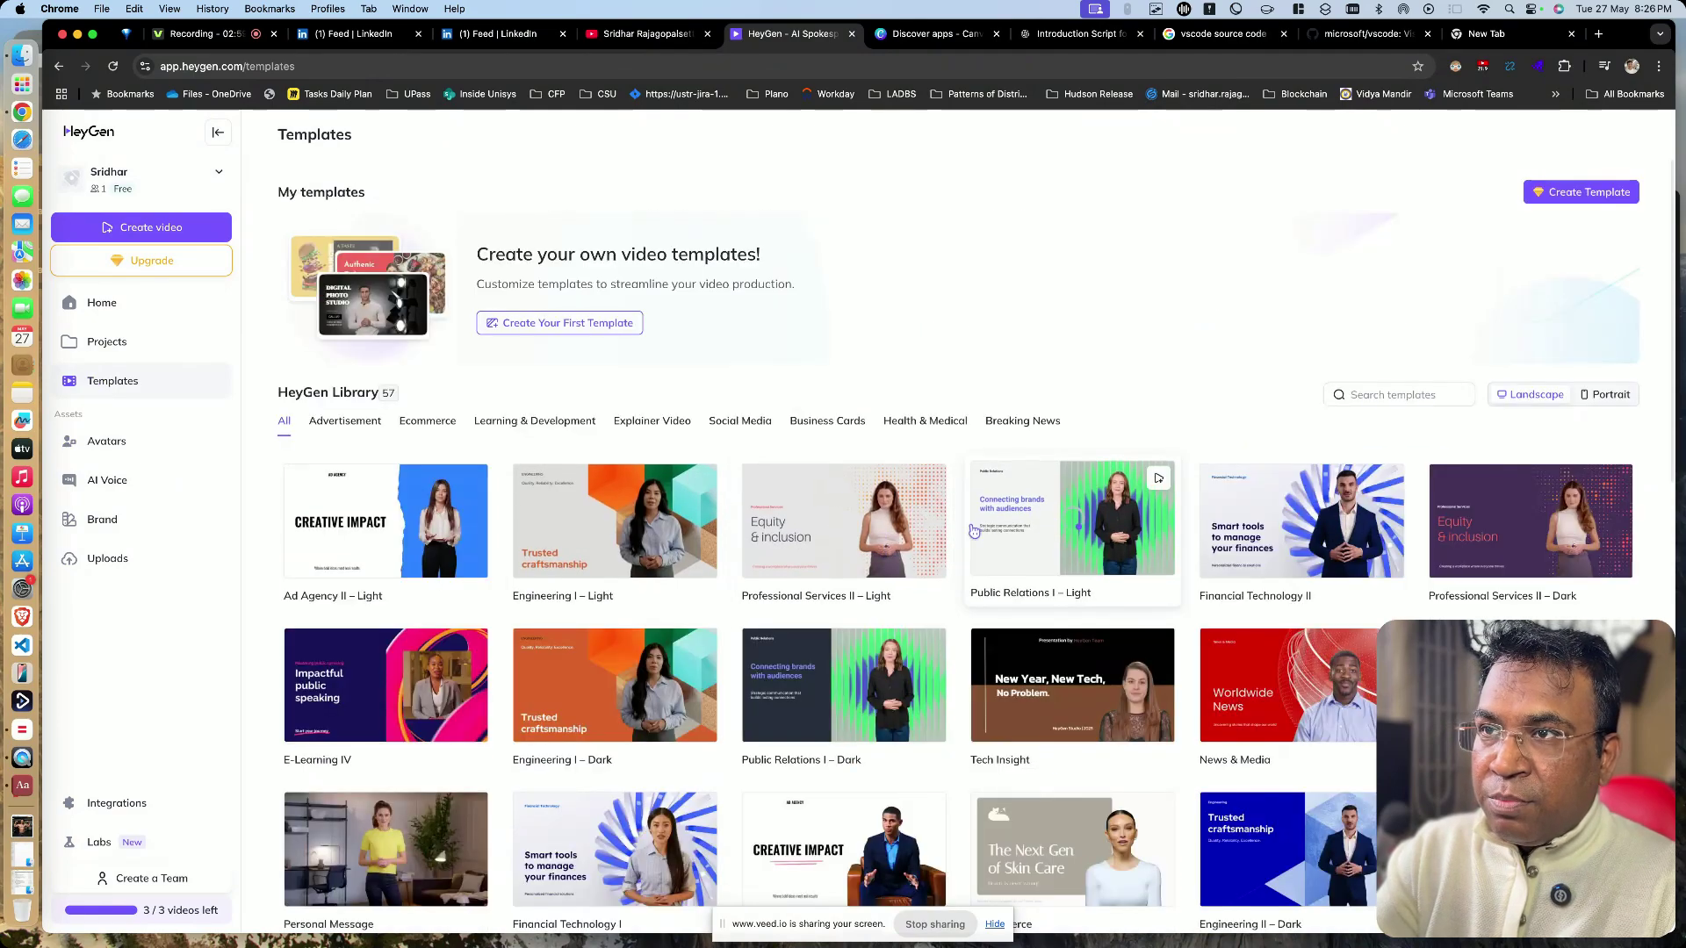
# Step: Preview the Professional Services II – Light and Learn a language templates, then close the preview
pyautogui.click(877, 550)
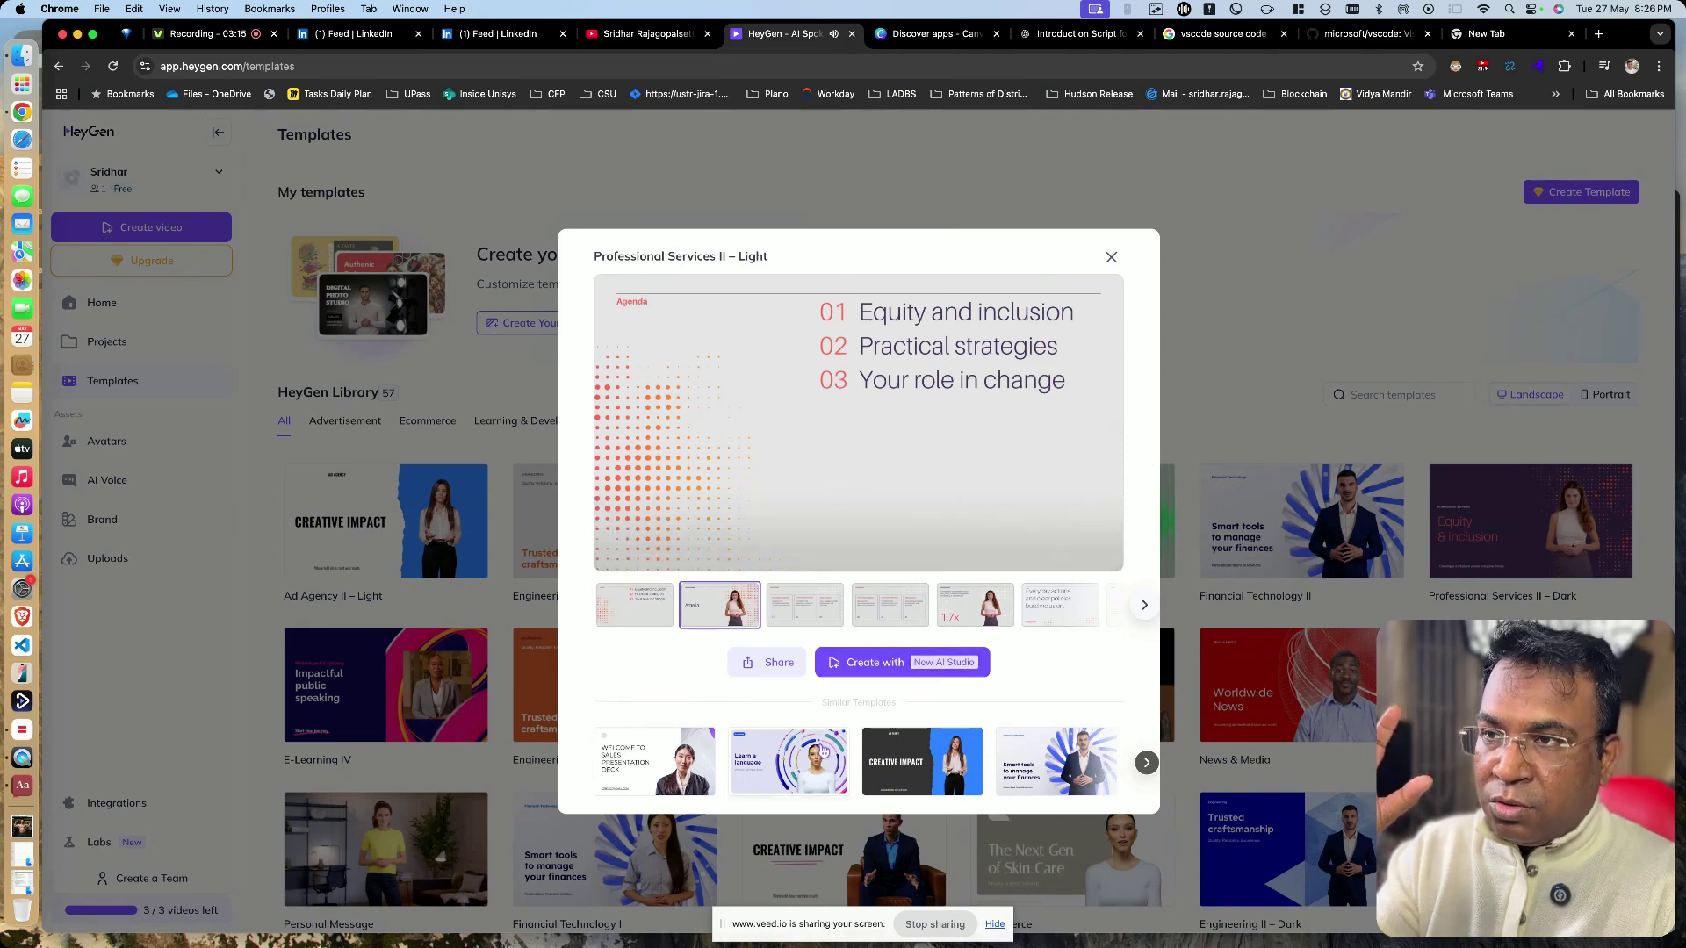
pyautogui.click(804, 764)
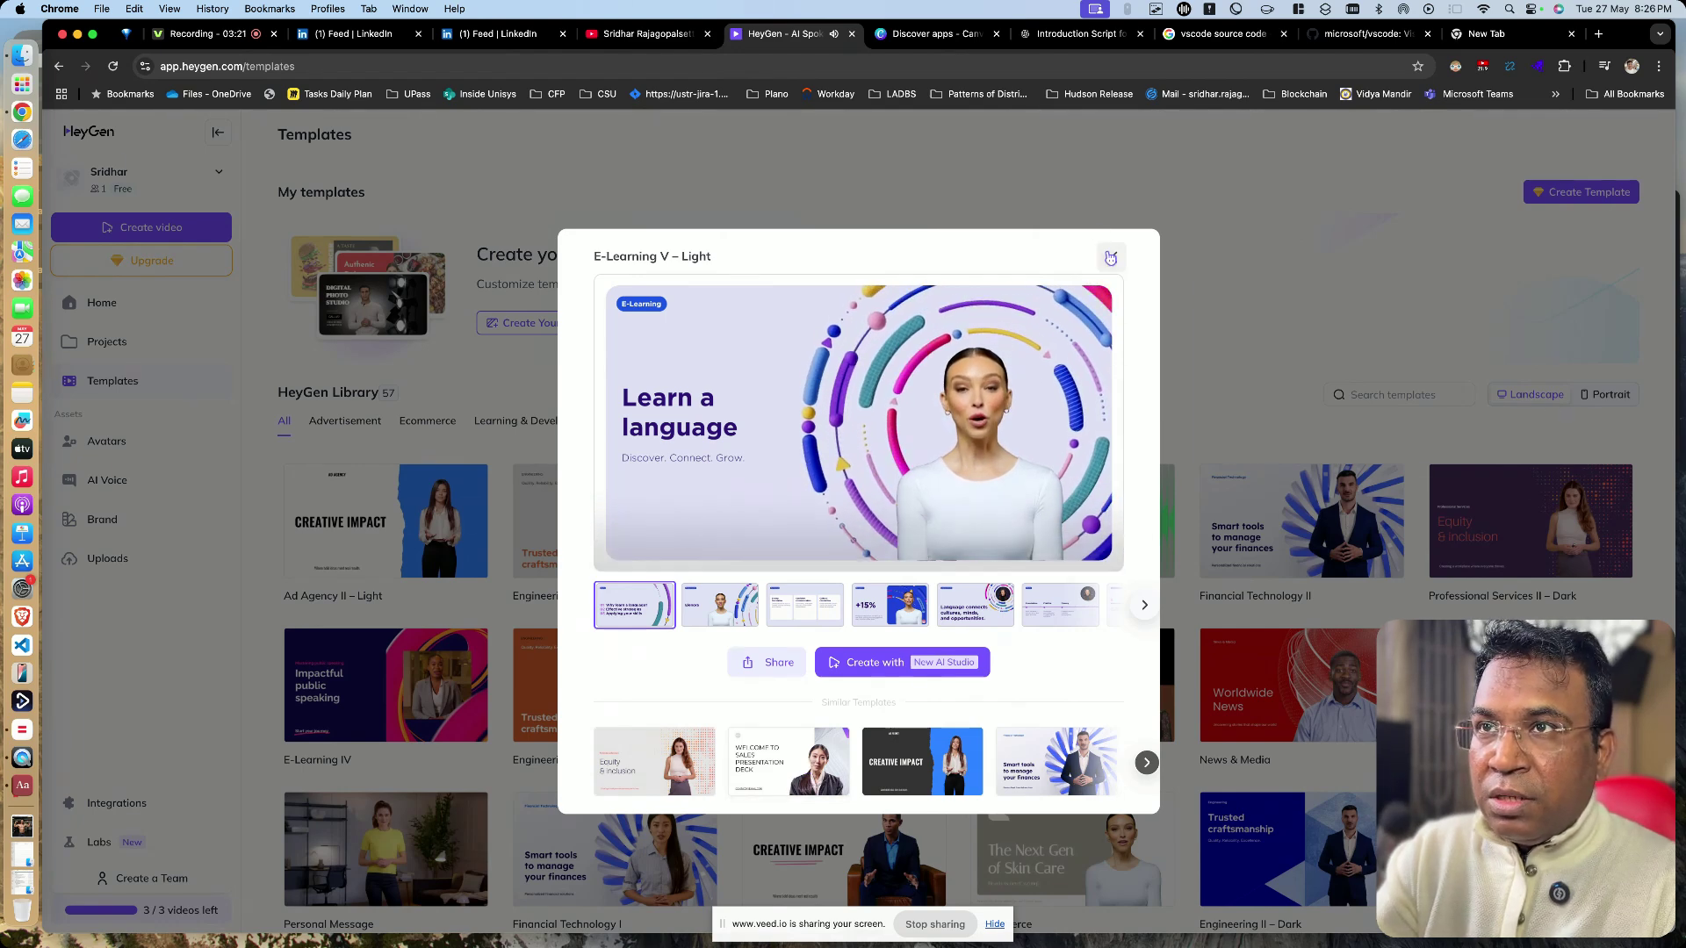
pyautogui.click(1111, 257)
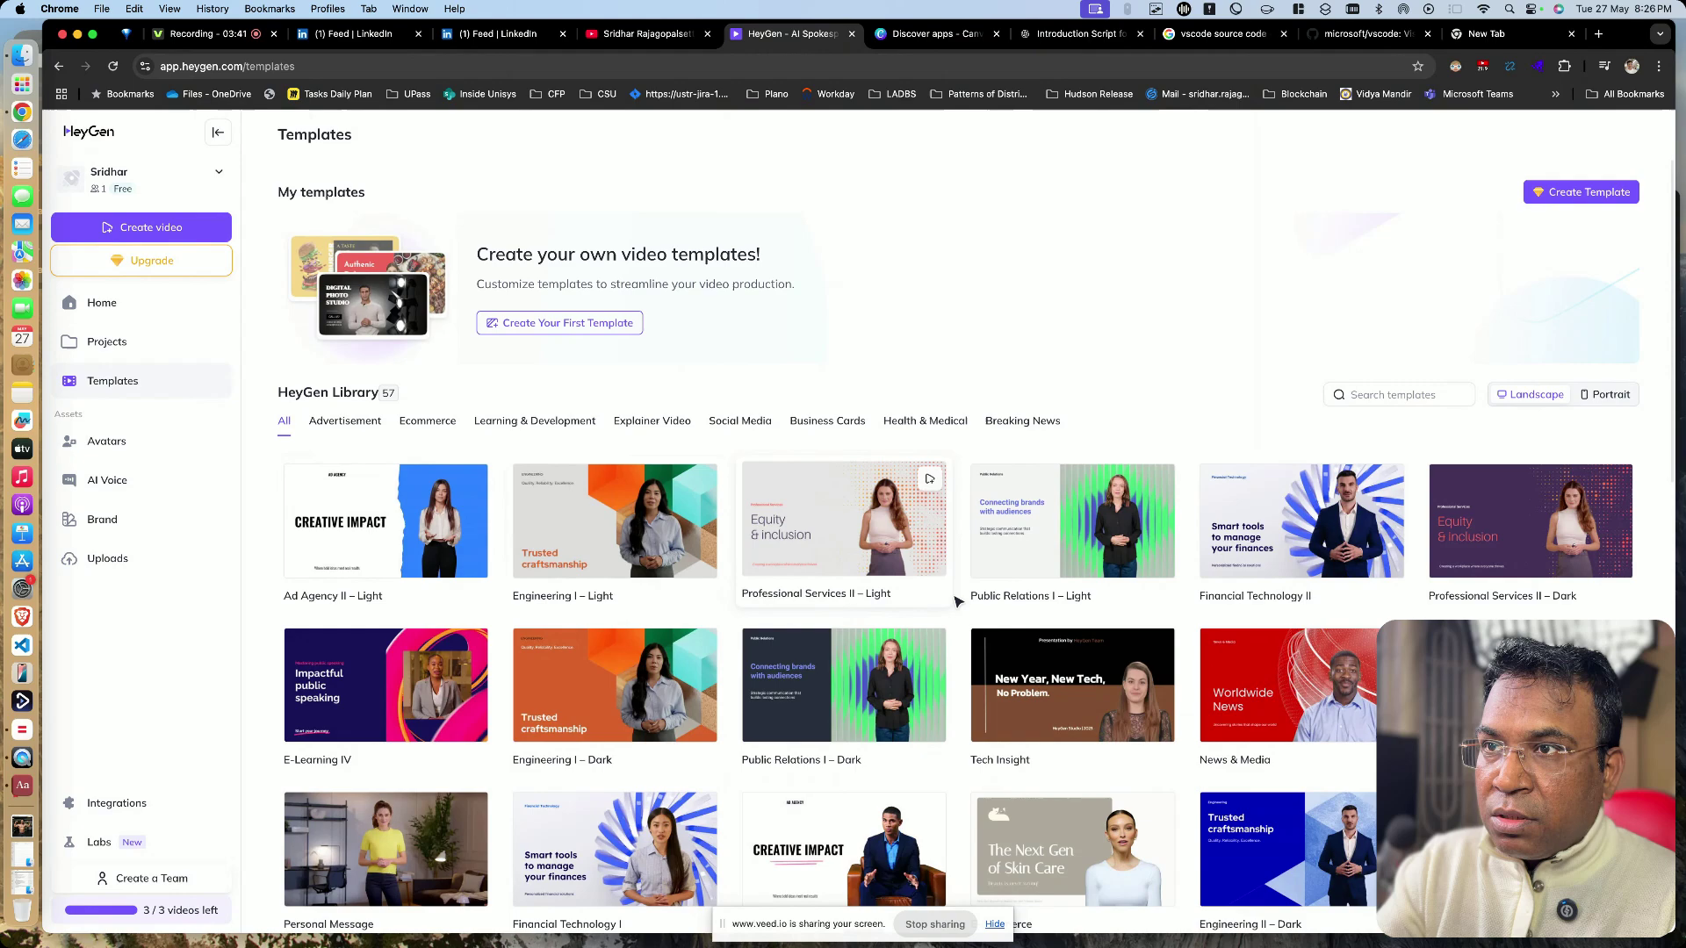
# Step: Scroll further through the template library, then return to the Home dashboard with Avatar IV
pyautogui.scroll(-5, 954, 623)
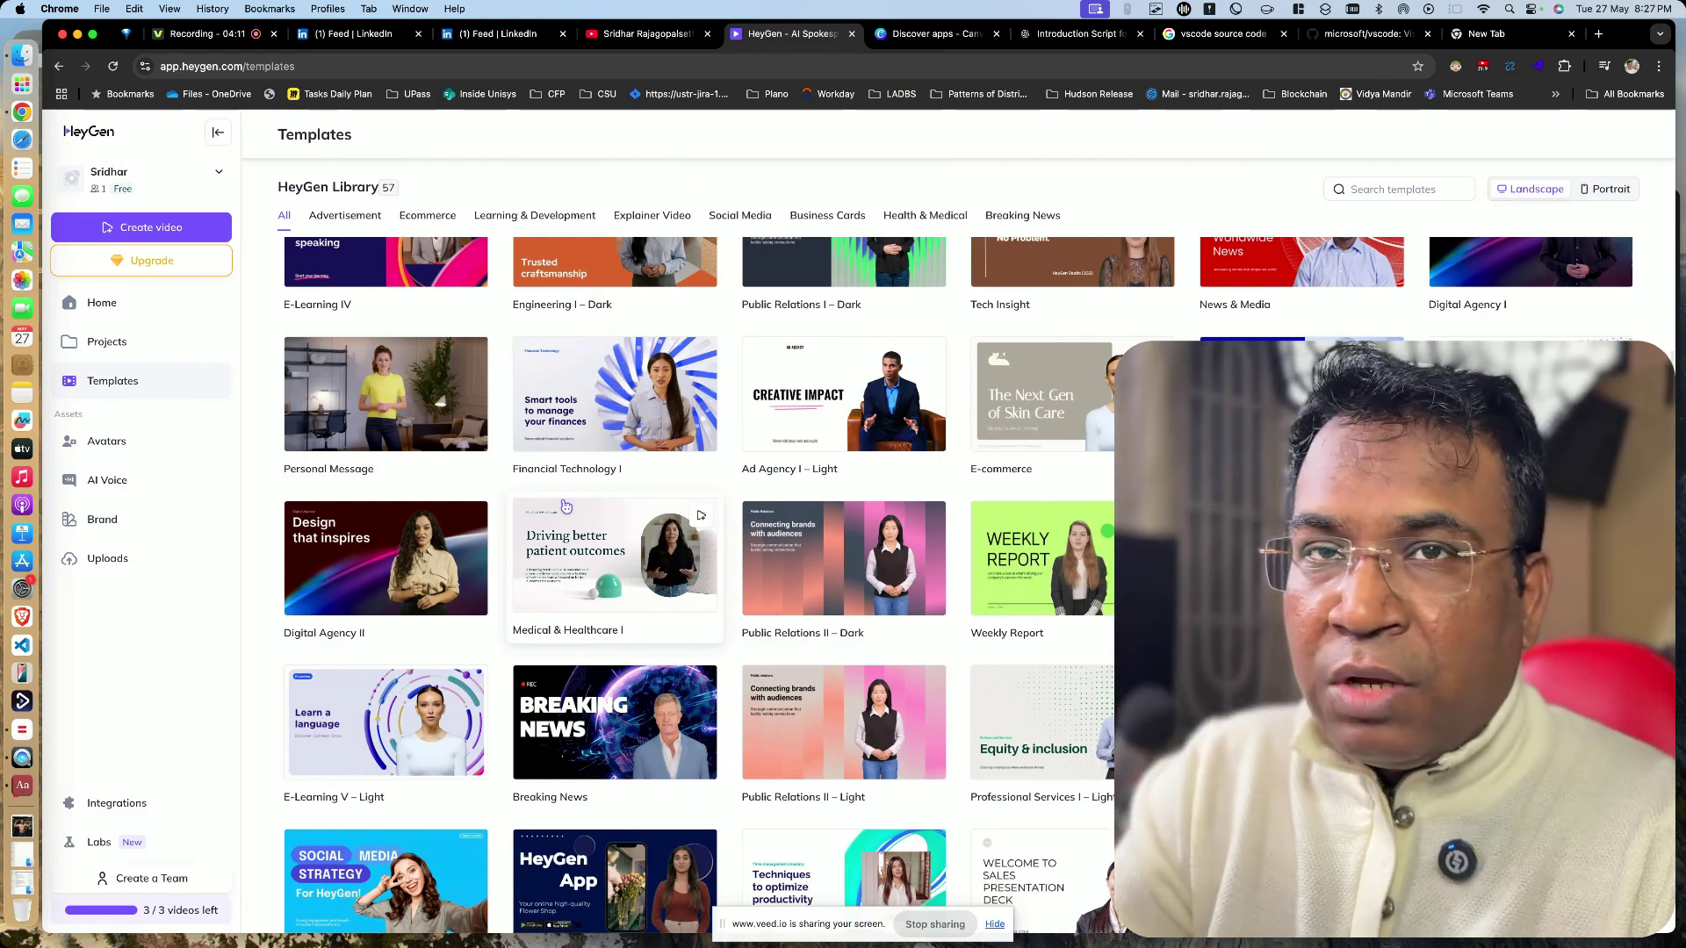
pyautogui.scroll(-5, 565, 507)
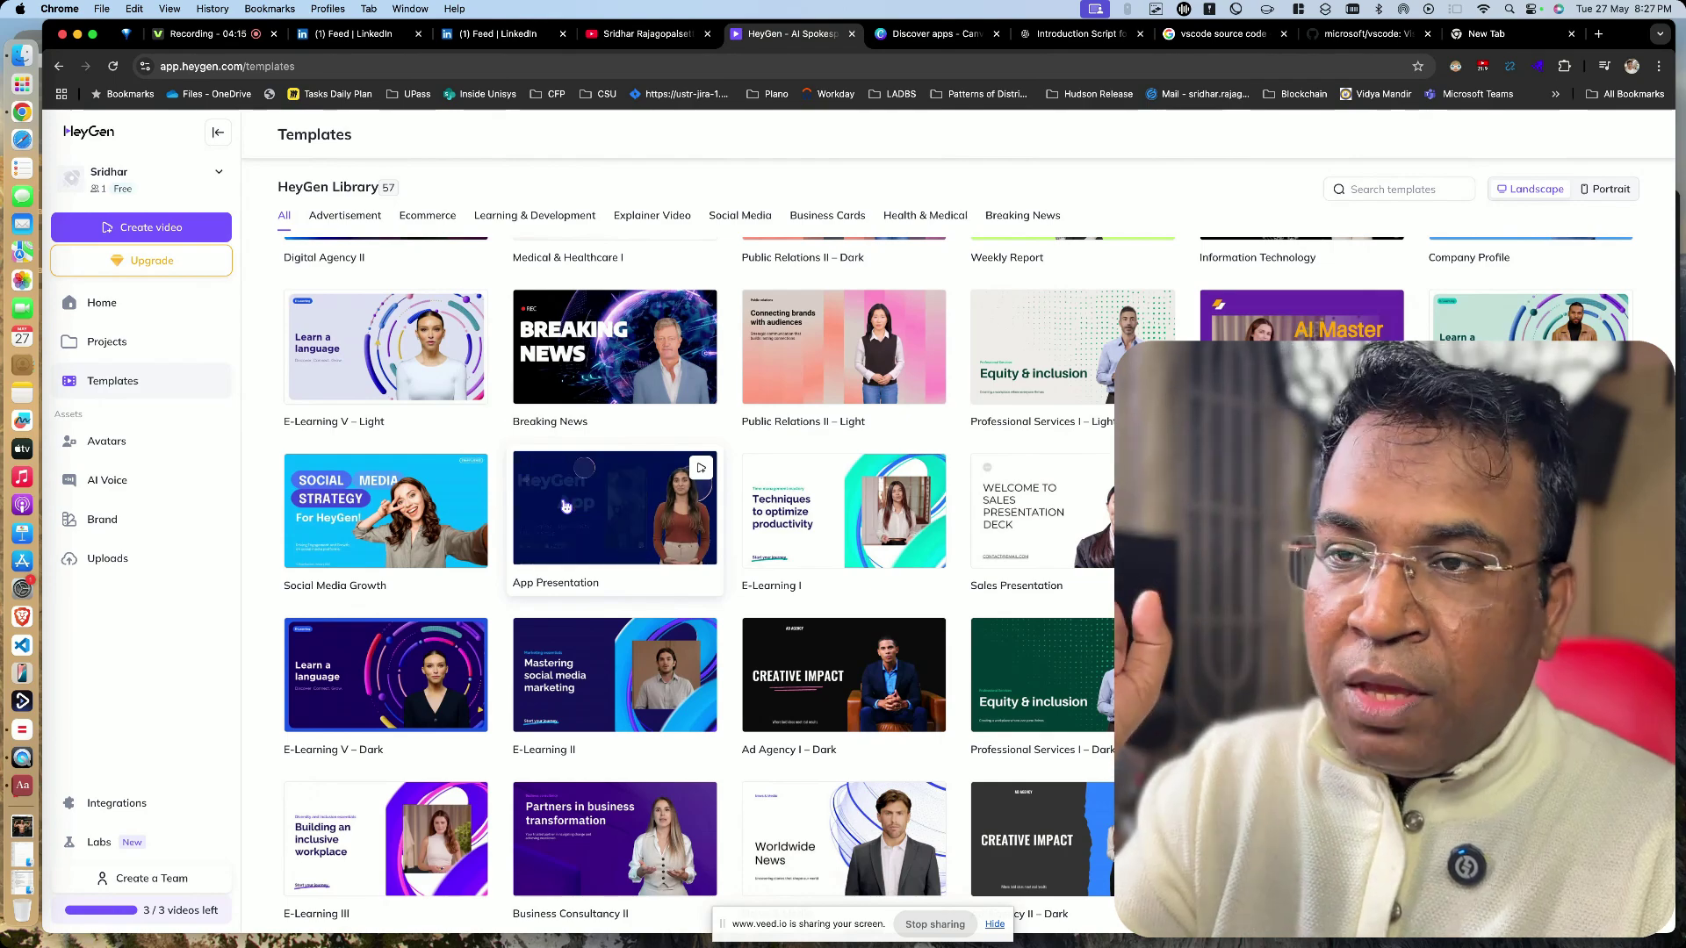
pyautogui.scroll(-1, 566, 507)
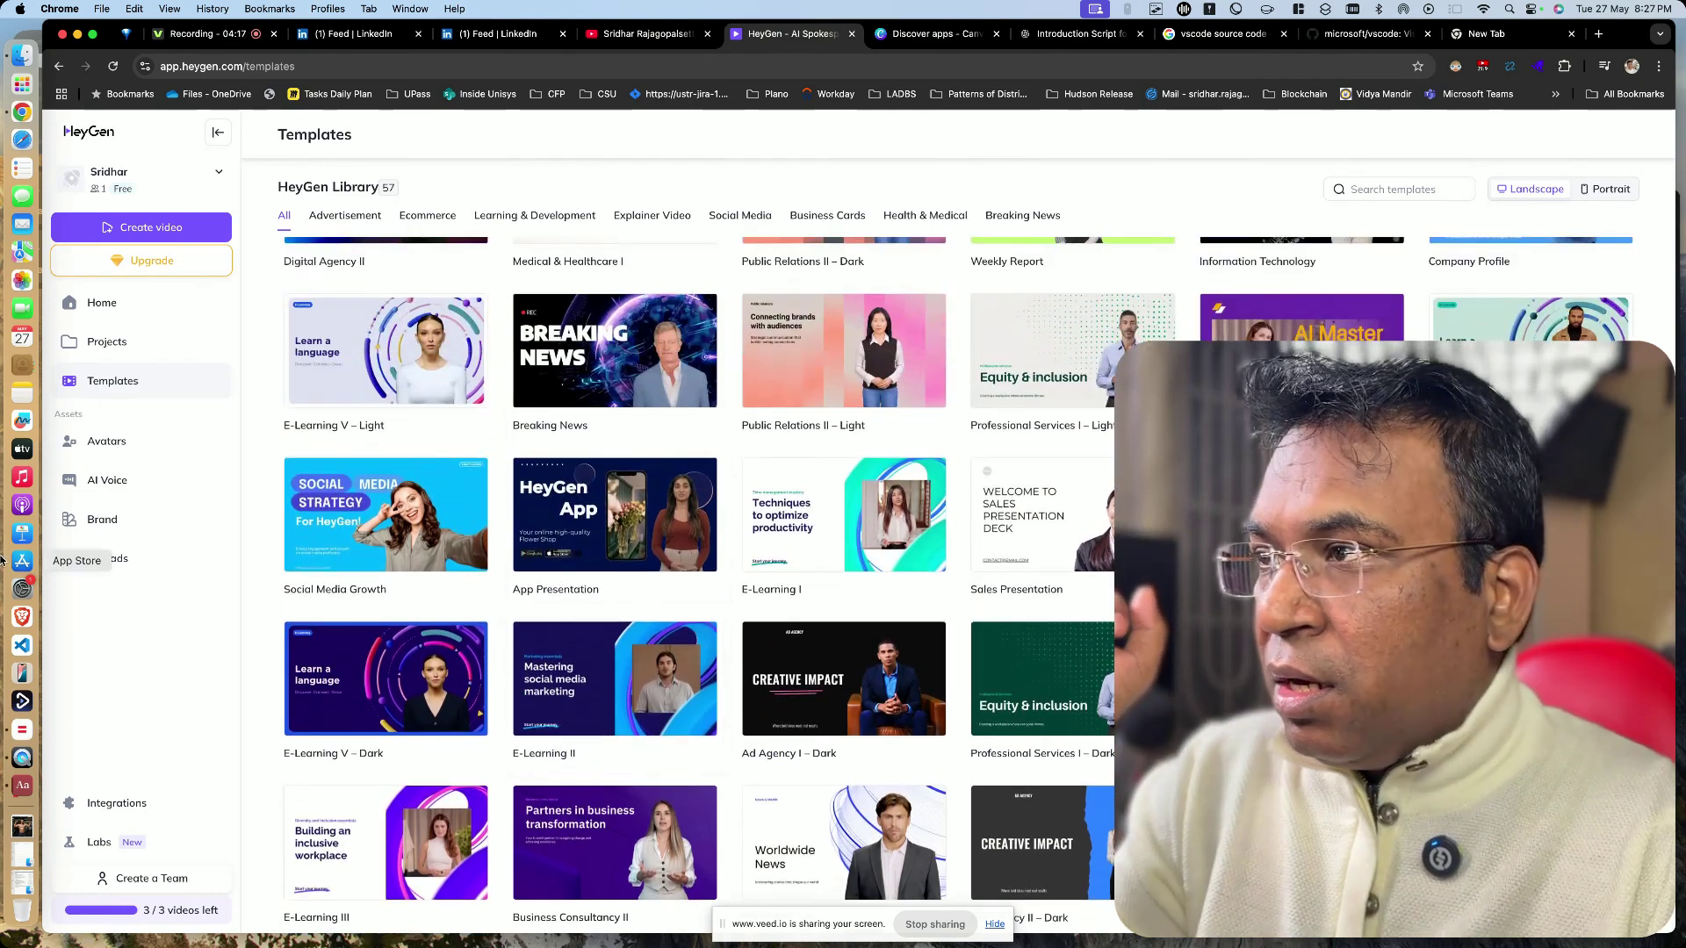
pyautogui.click(99, 303)
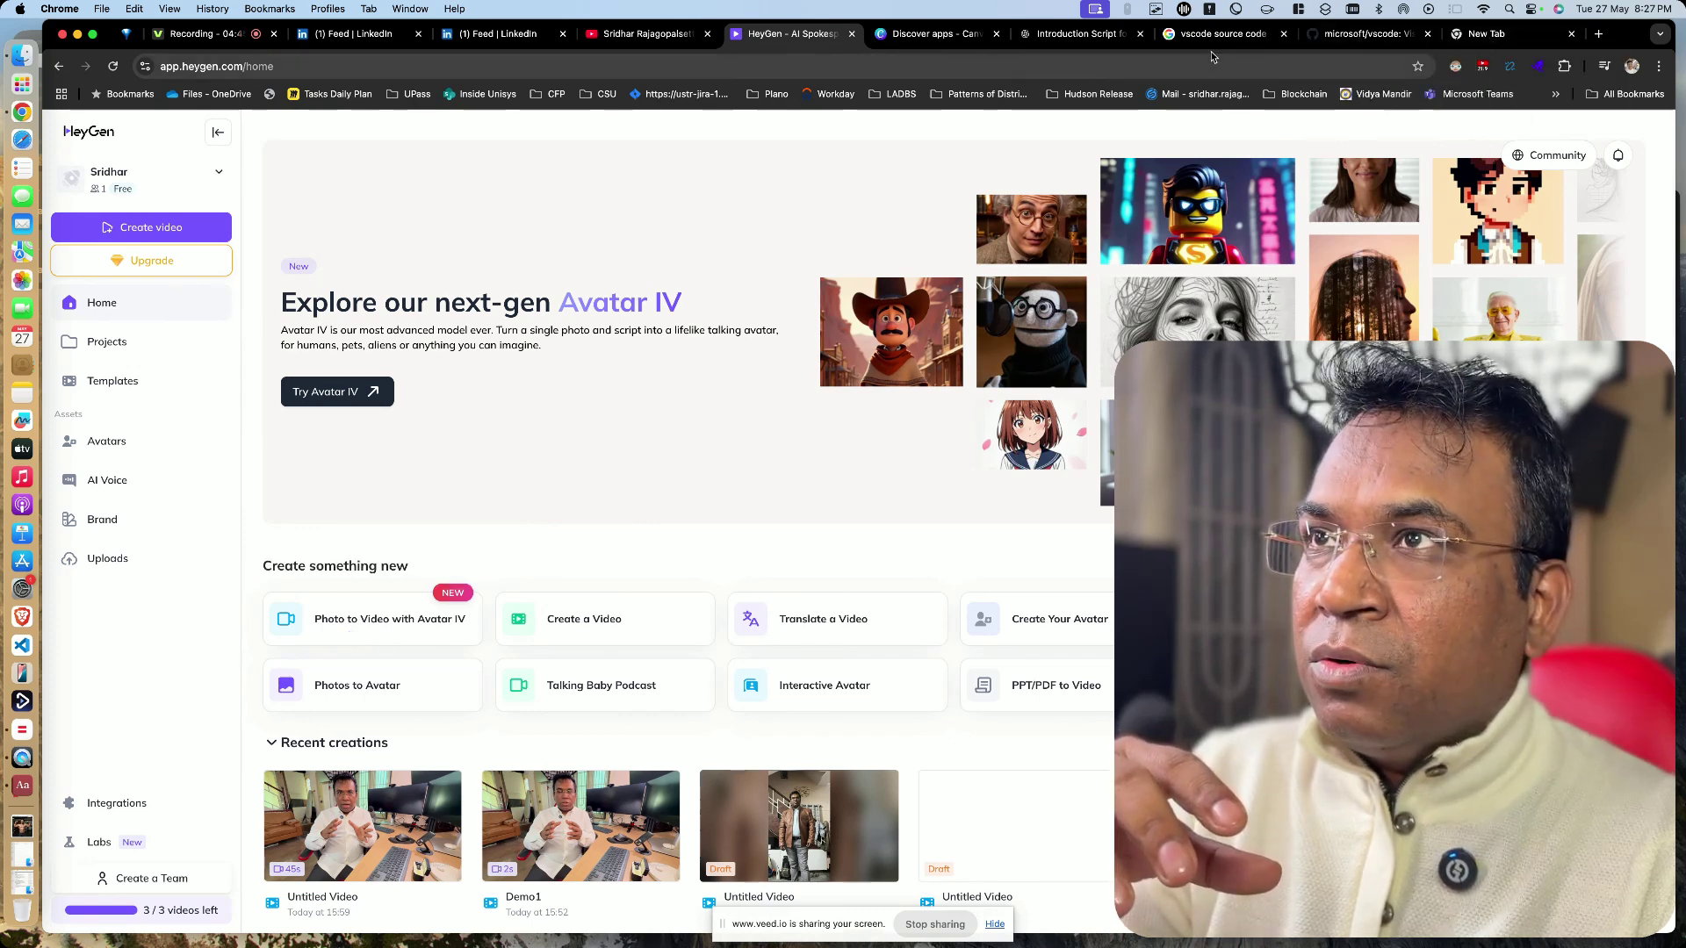
# Step: Load chatgpt.com in the empty new browser tab
pyautogui.click(1464, 36)
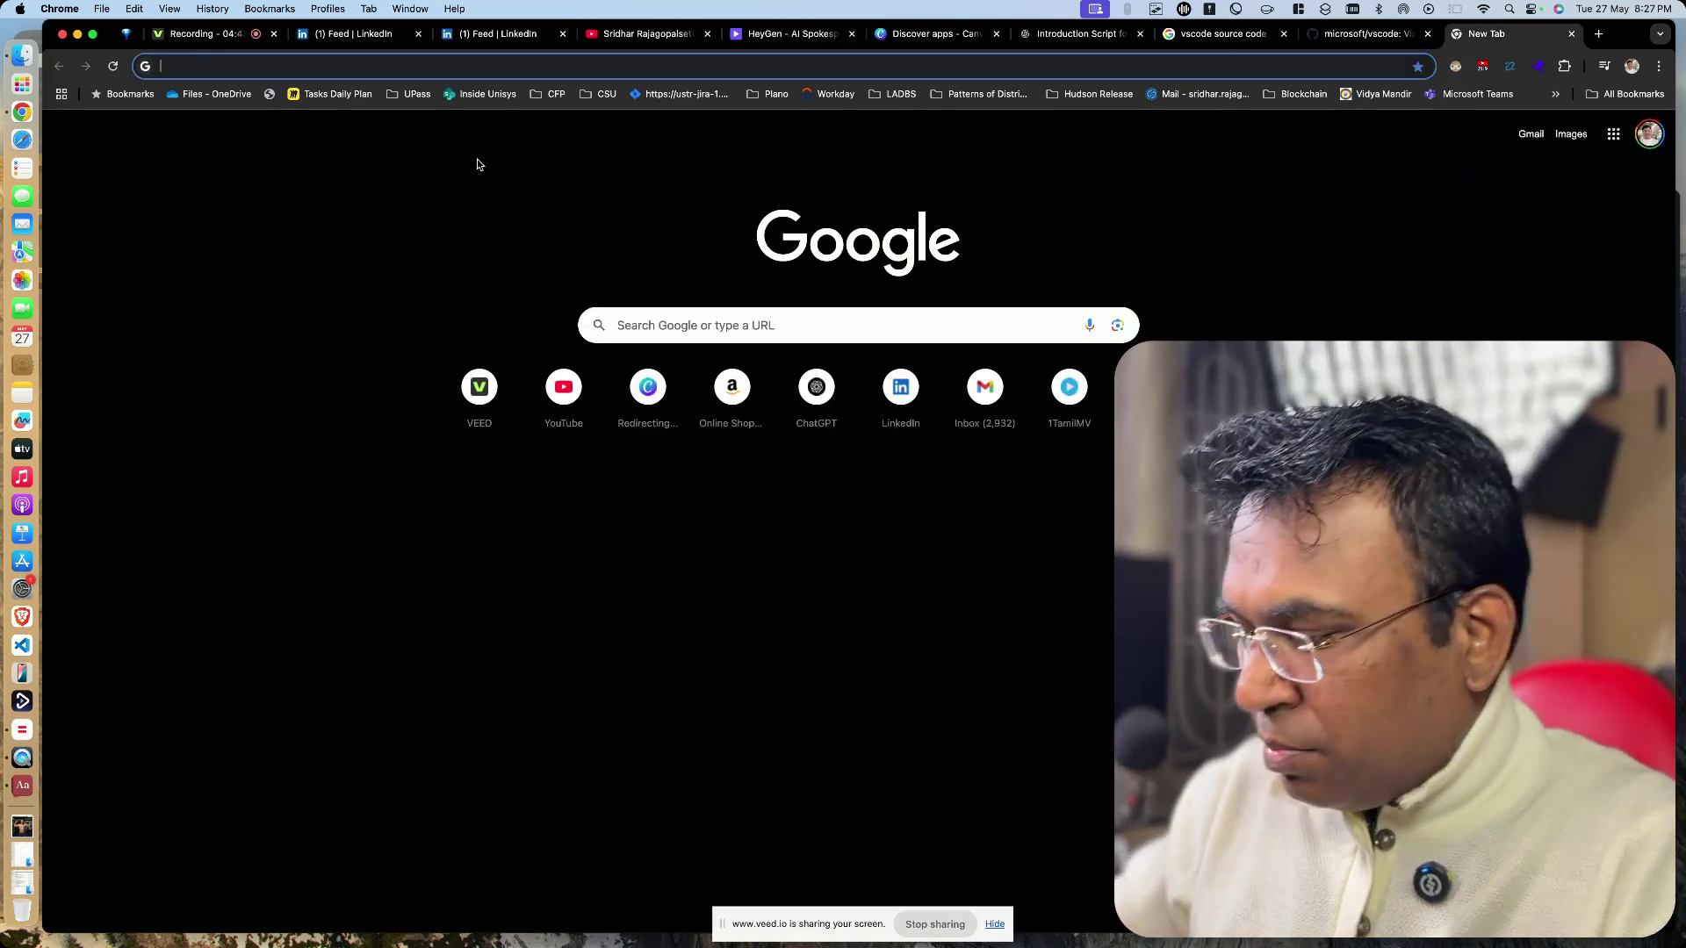
pyautogui.write('chat')
pyautogui.press('Return')
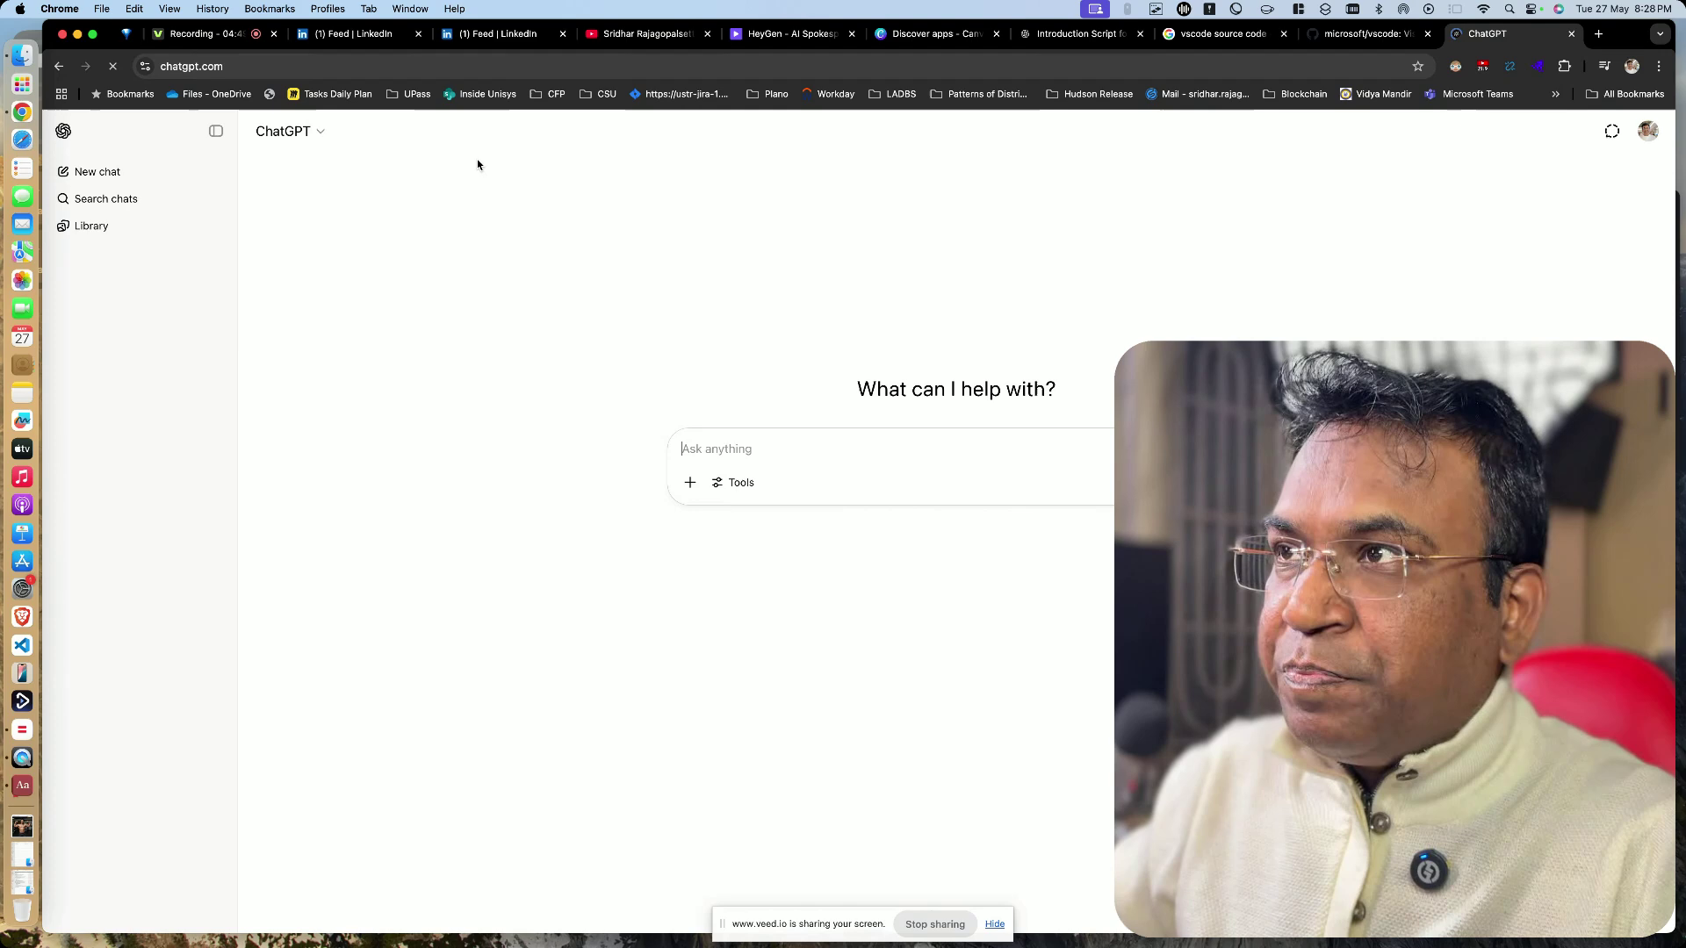
# Step: Ask ChatGPT for a brief explanation of a Paris tour on a sunny day and select the reply
pyautogui.write('xpl')
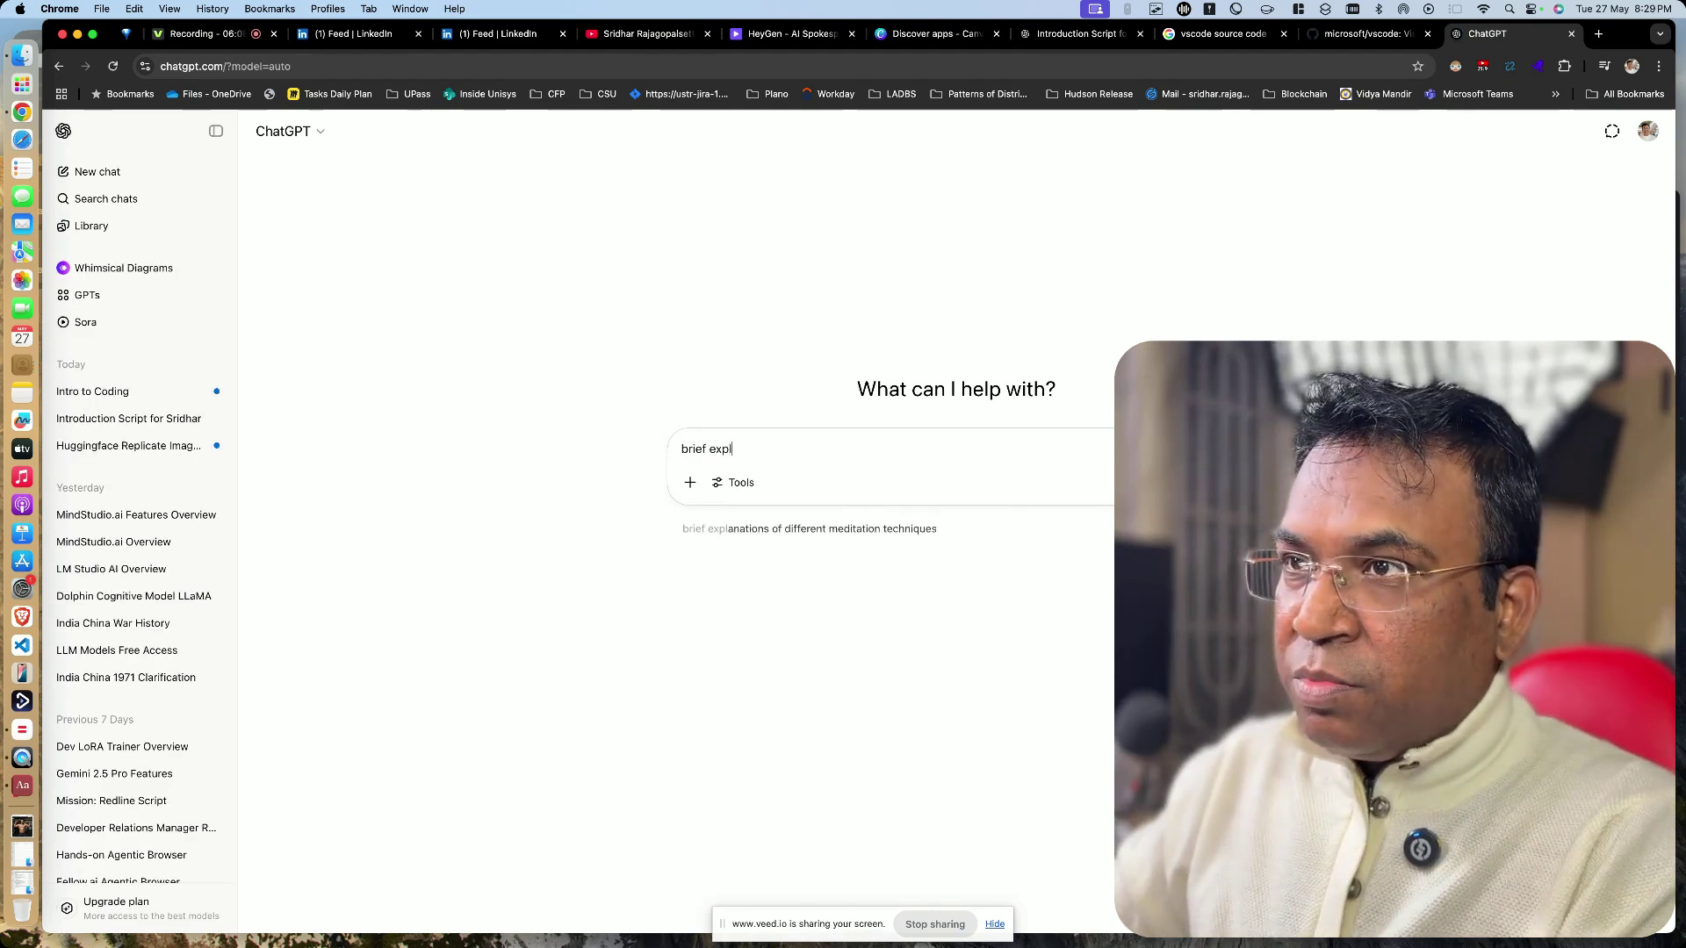
pyautogui.write('aination on ')
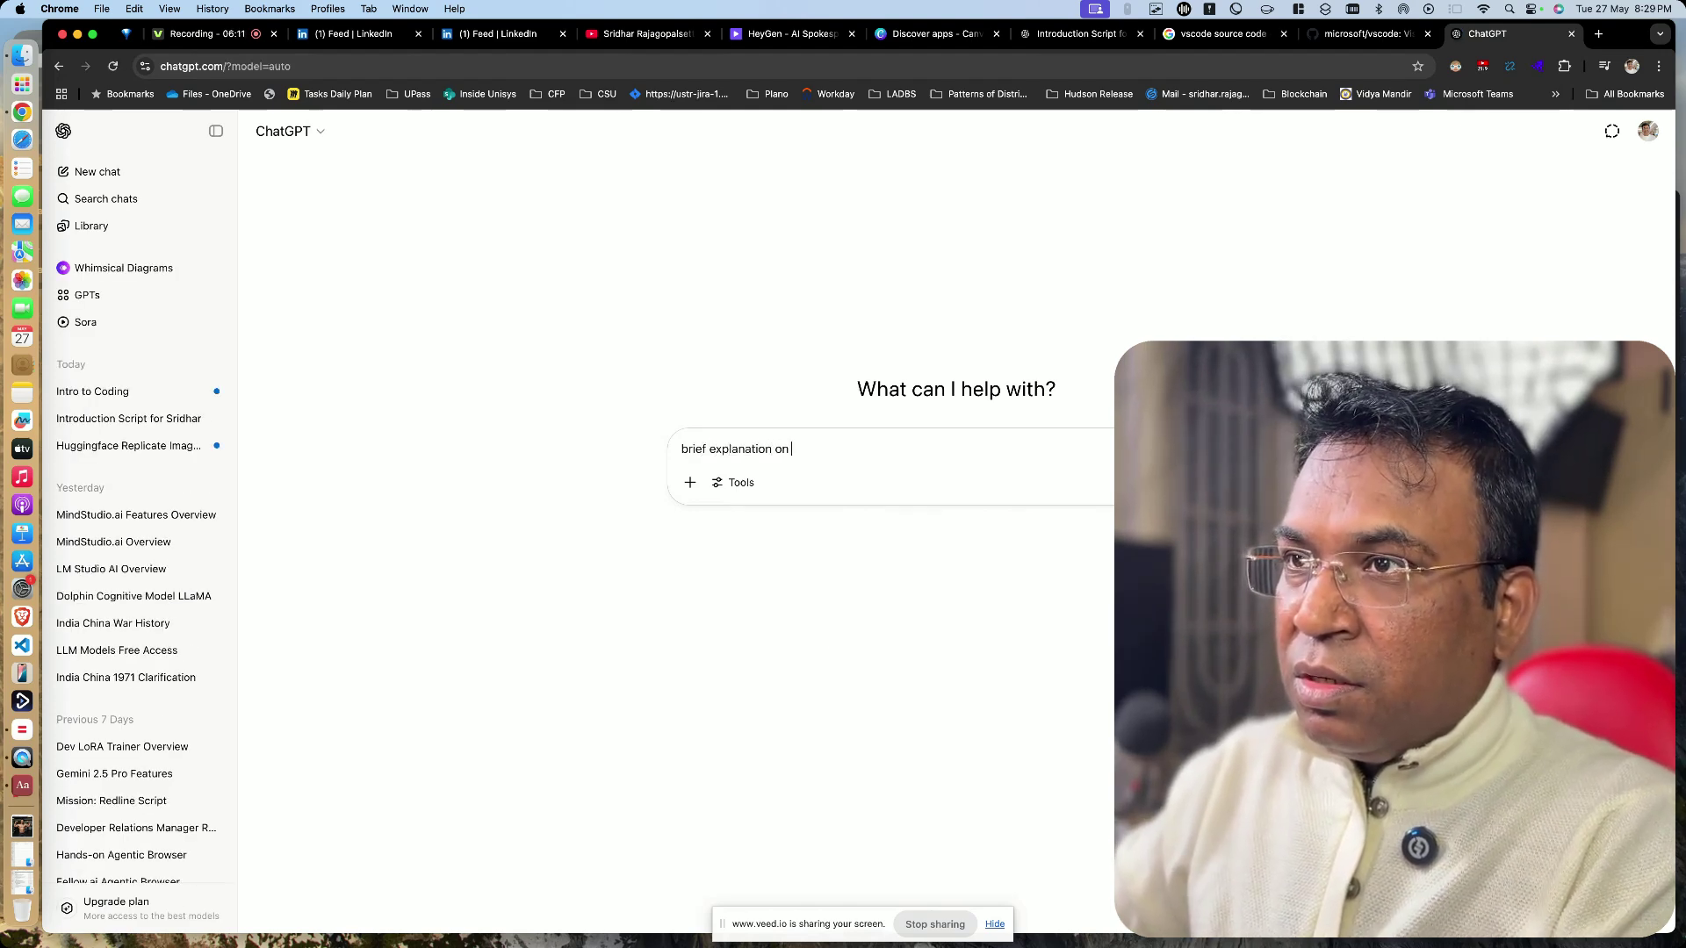
pyautogui.write('the tour trip on paris')
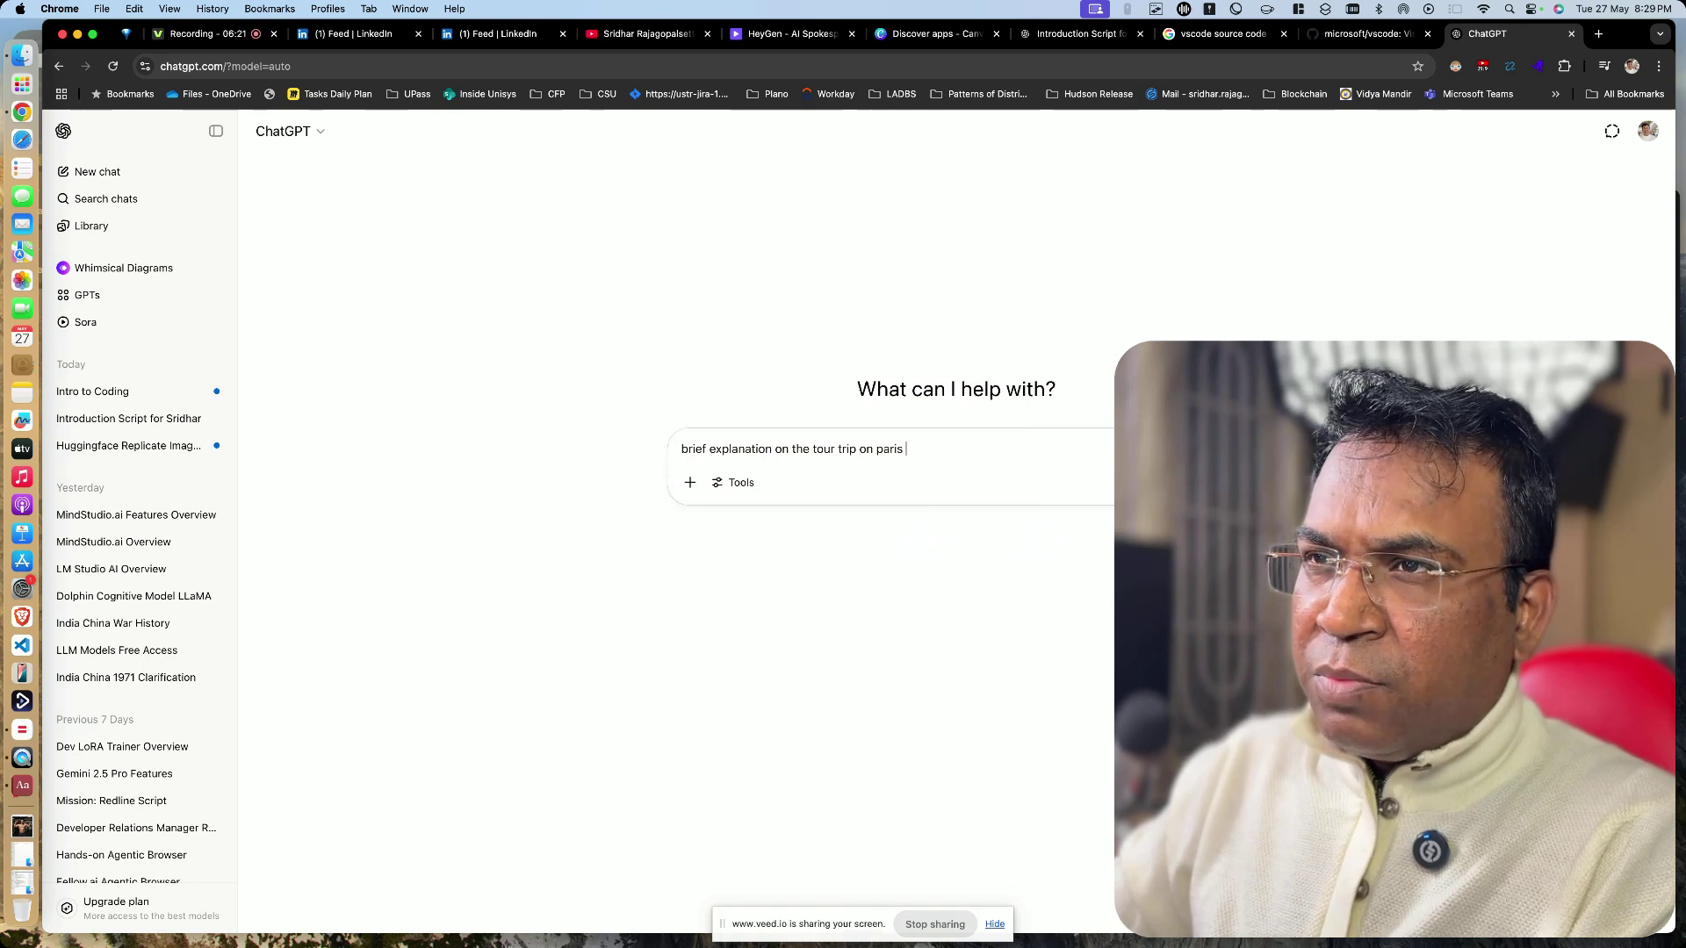
pyautogui.write('on ')
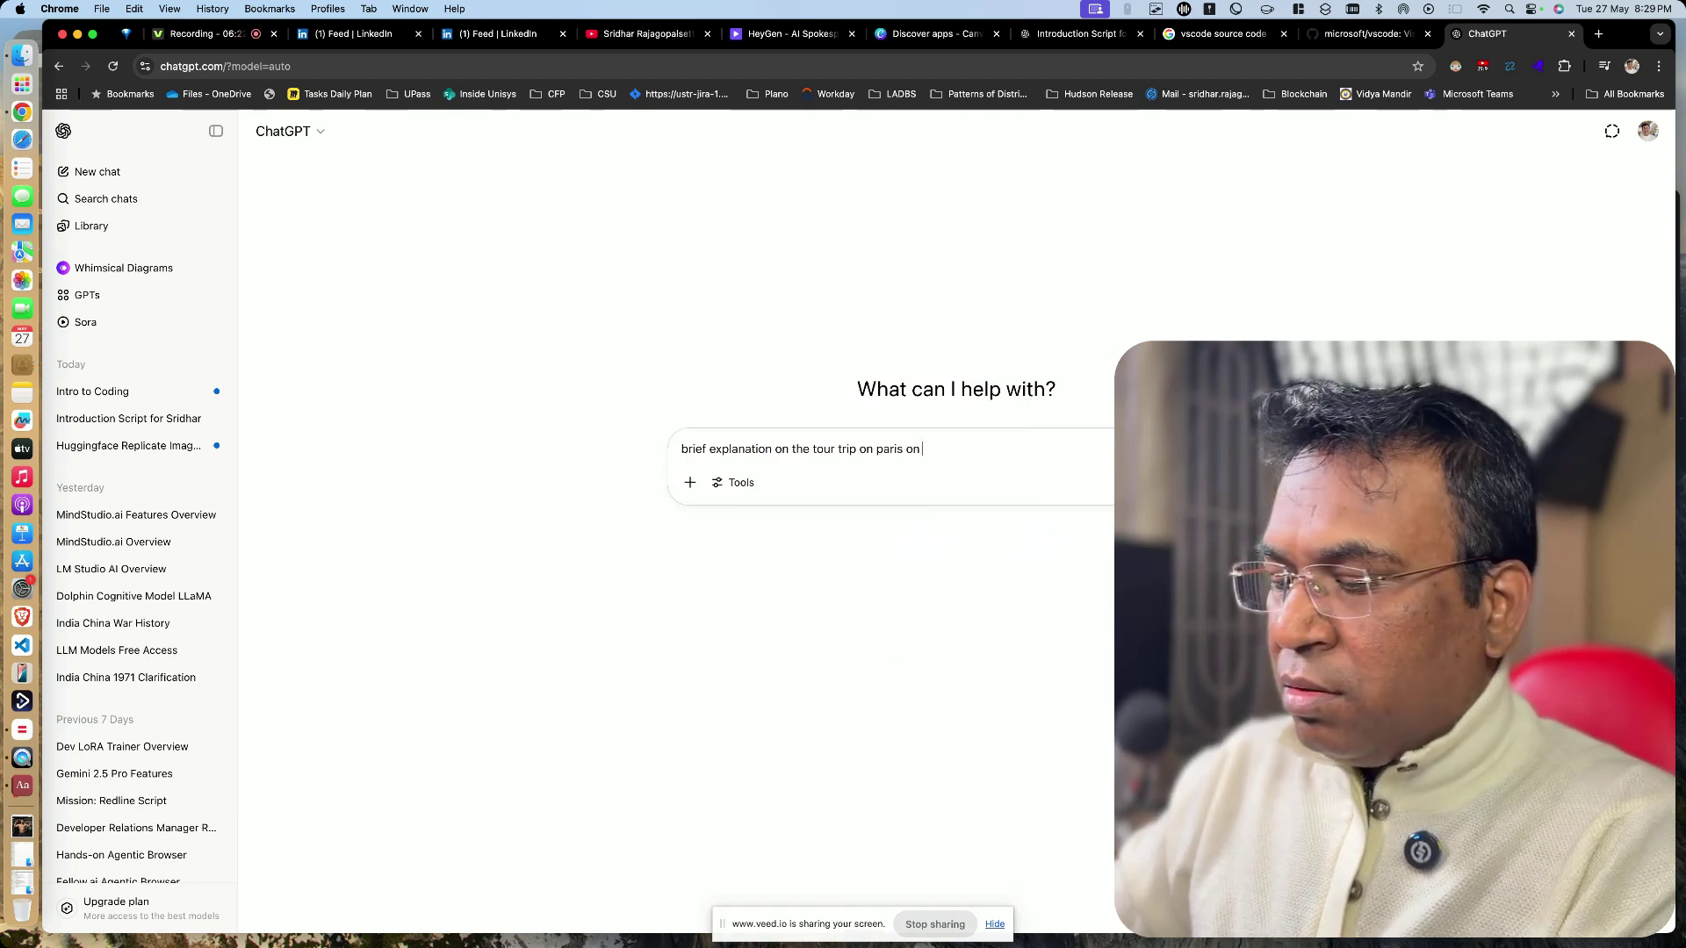
pyautogui.write('sunny day')
pyautogui.press('Return')
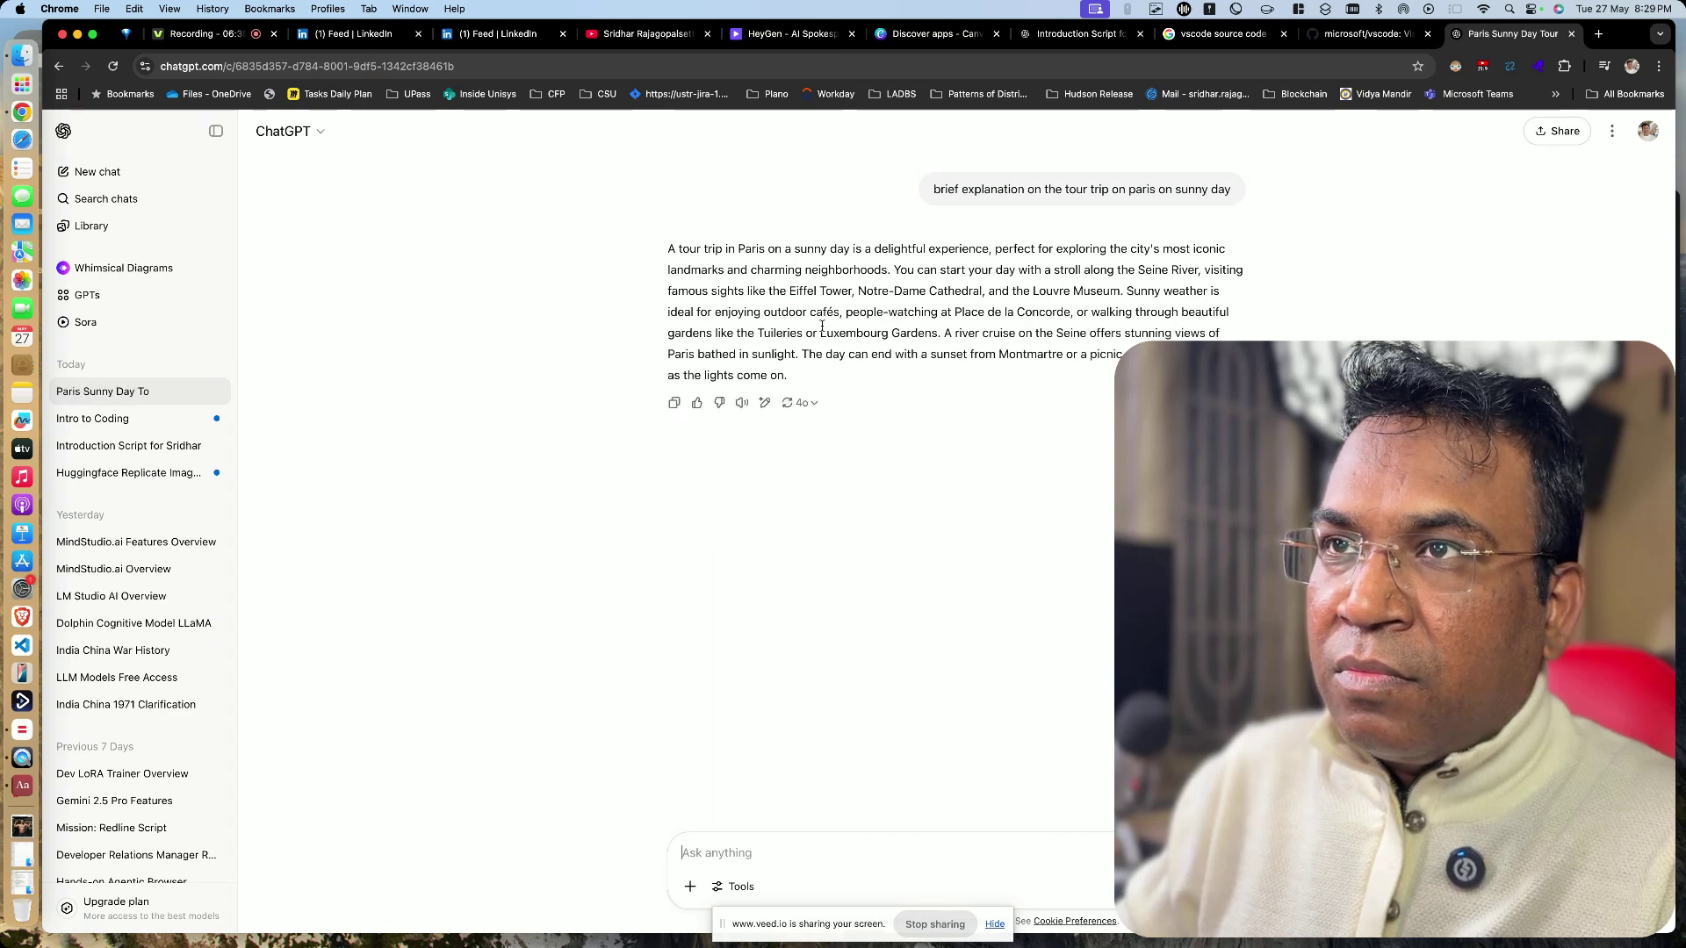
pyautogui.moveTo(670, 251); pyautogui.dragTo(802, 375)
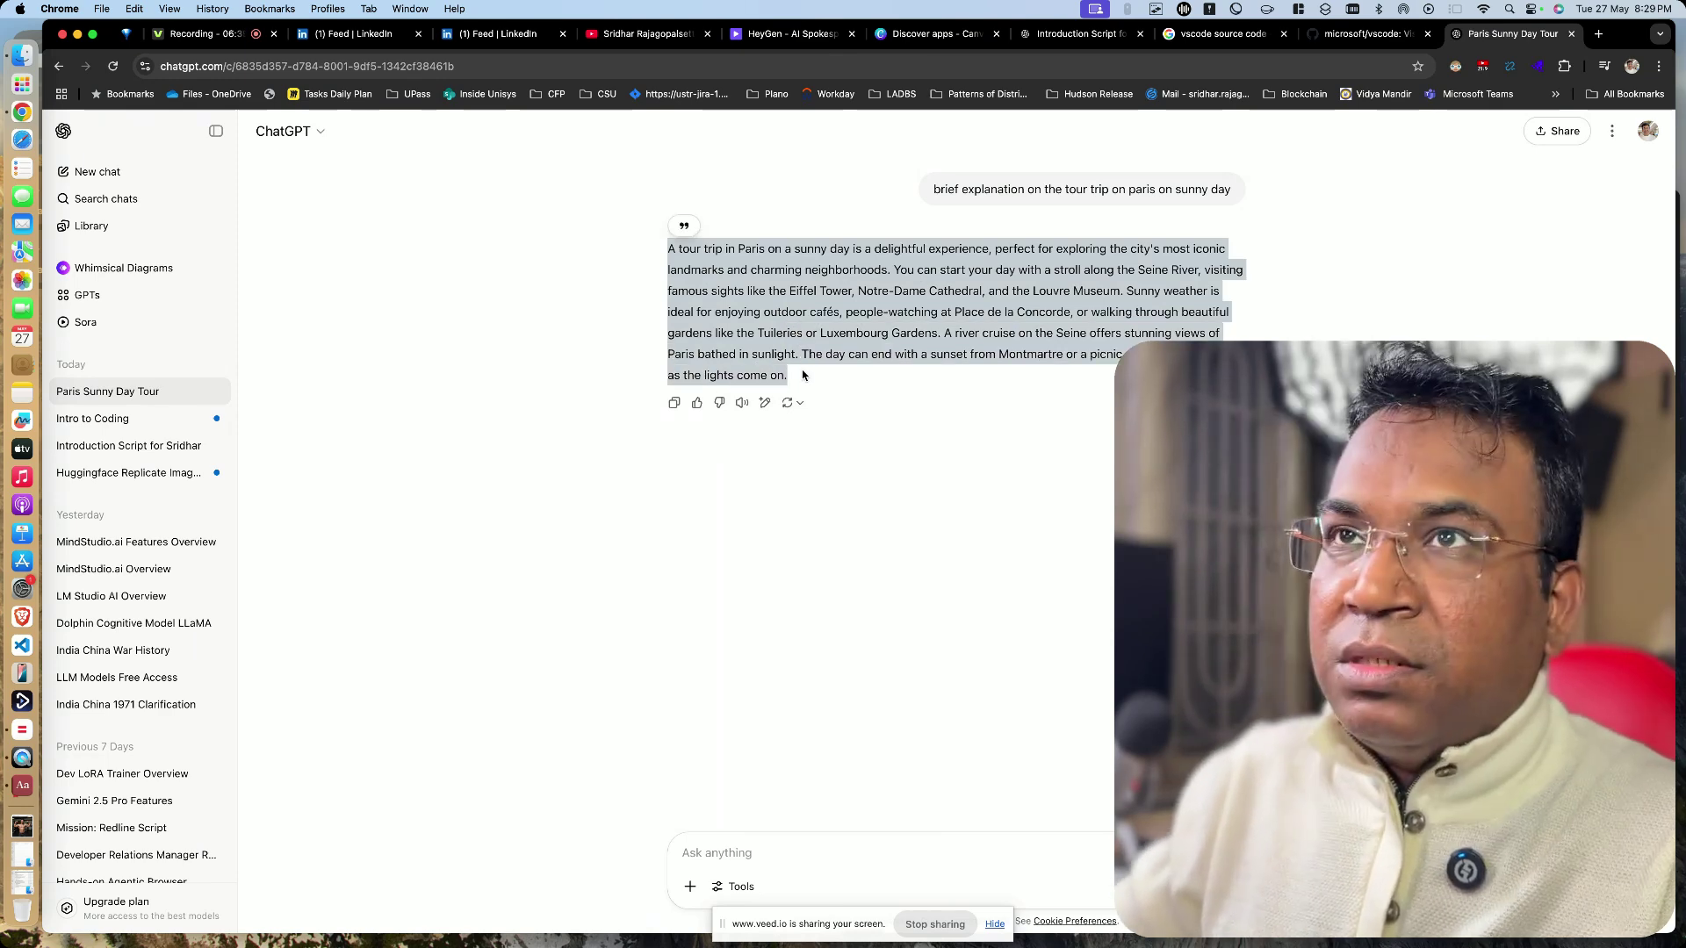
# Step: Back in HeyGen, start a Photo to Video Avatar IV project and upload the portrait photo
pyautogui.click(784, 33)
pyautogui.click(341, 622)
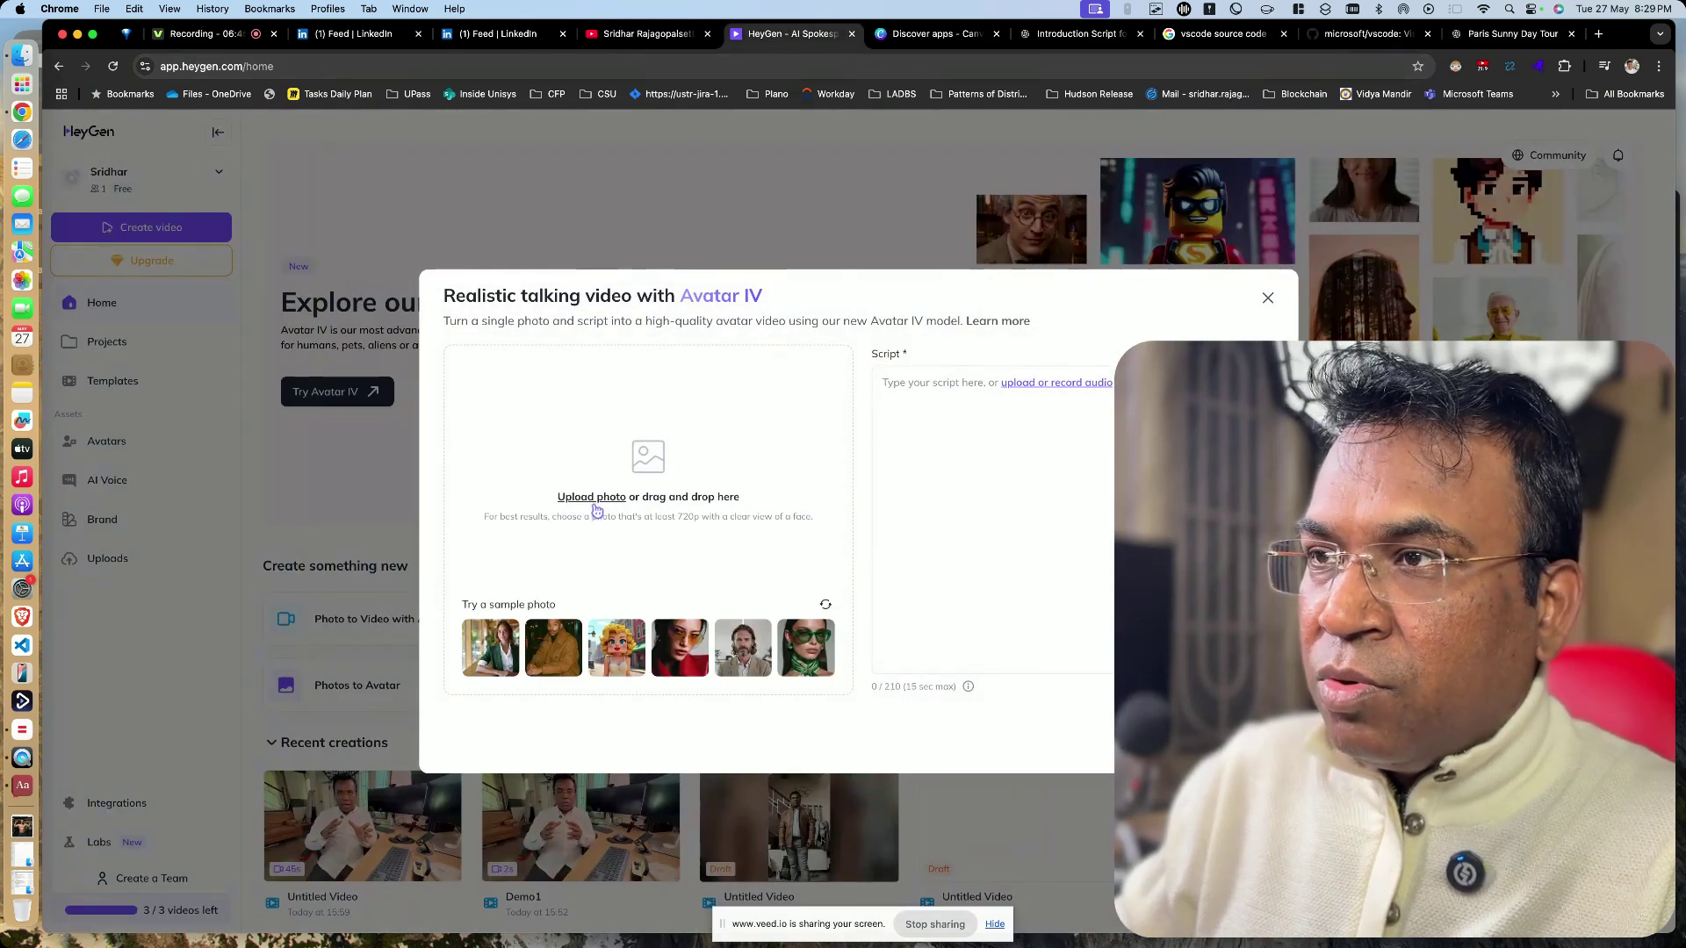
pyautogui.click(594, 499)
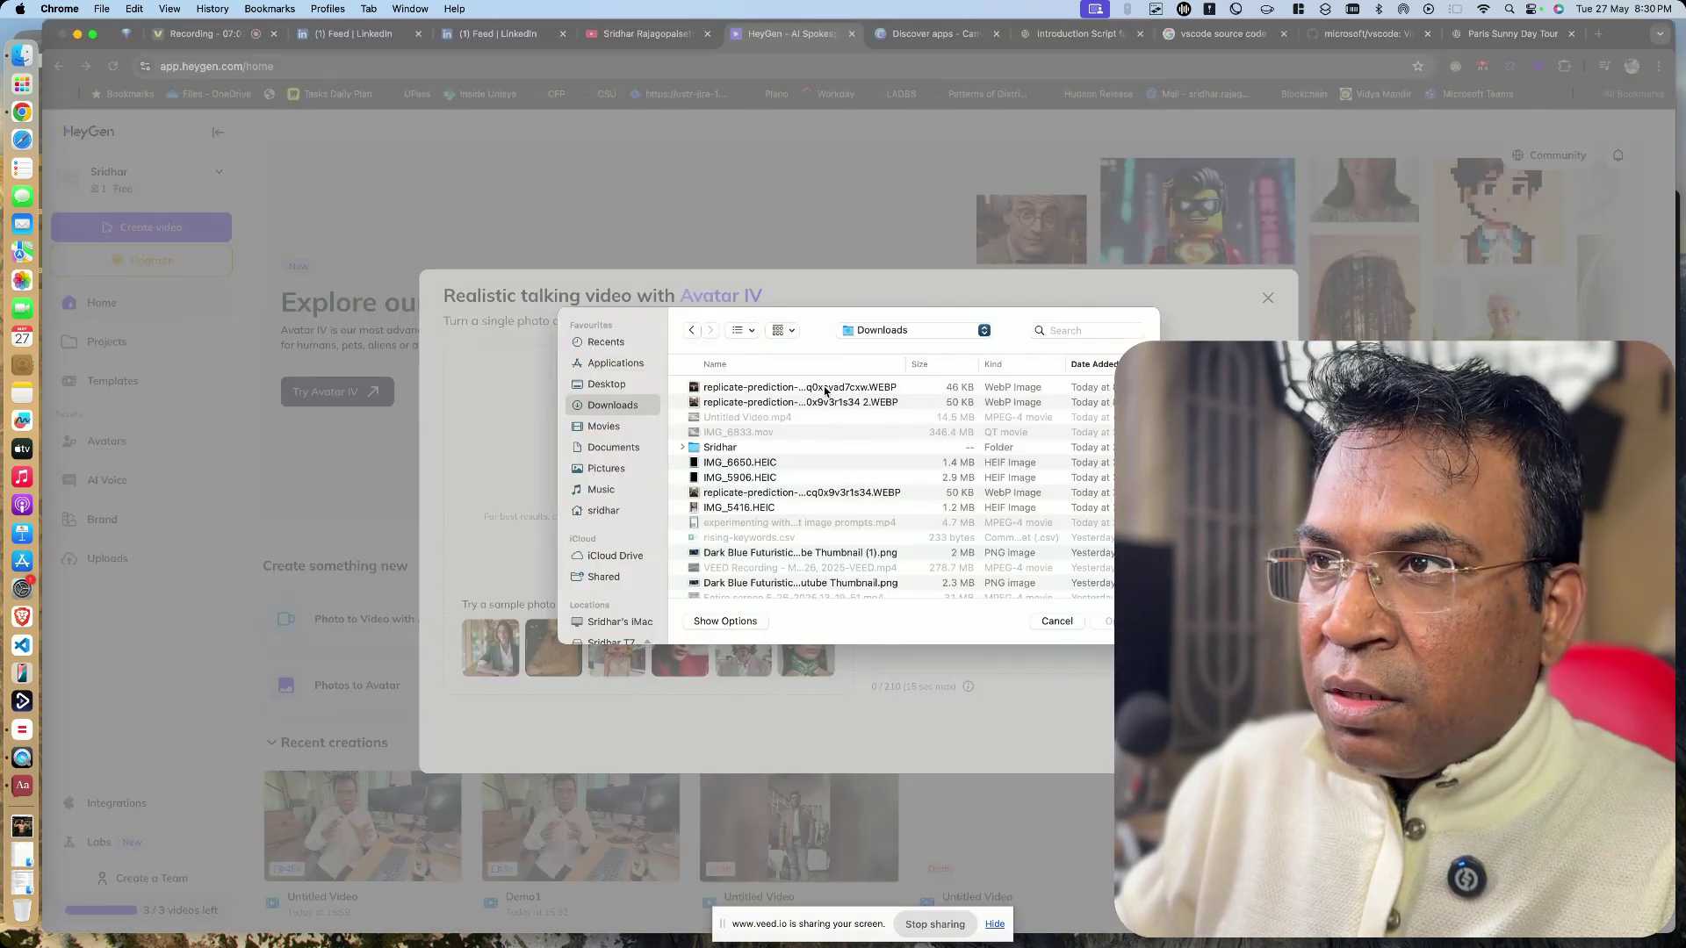
pyautogui.click(739, 406)
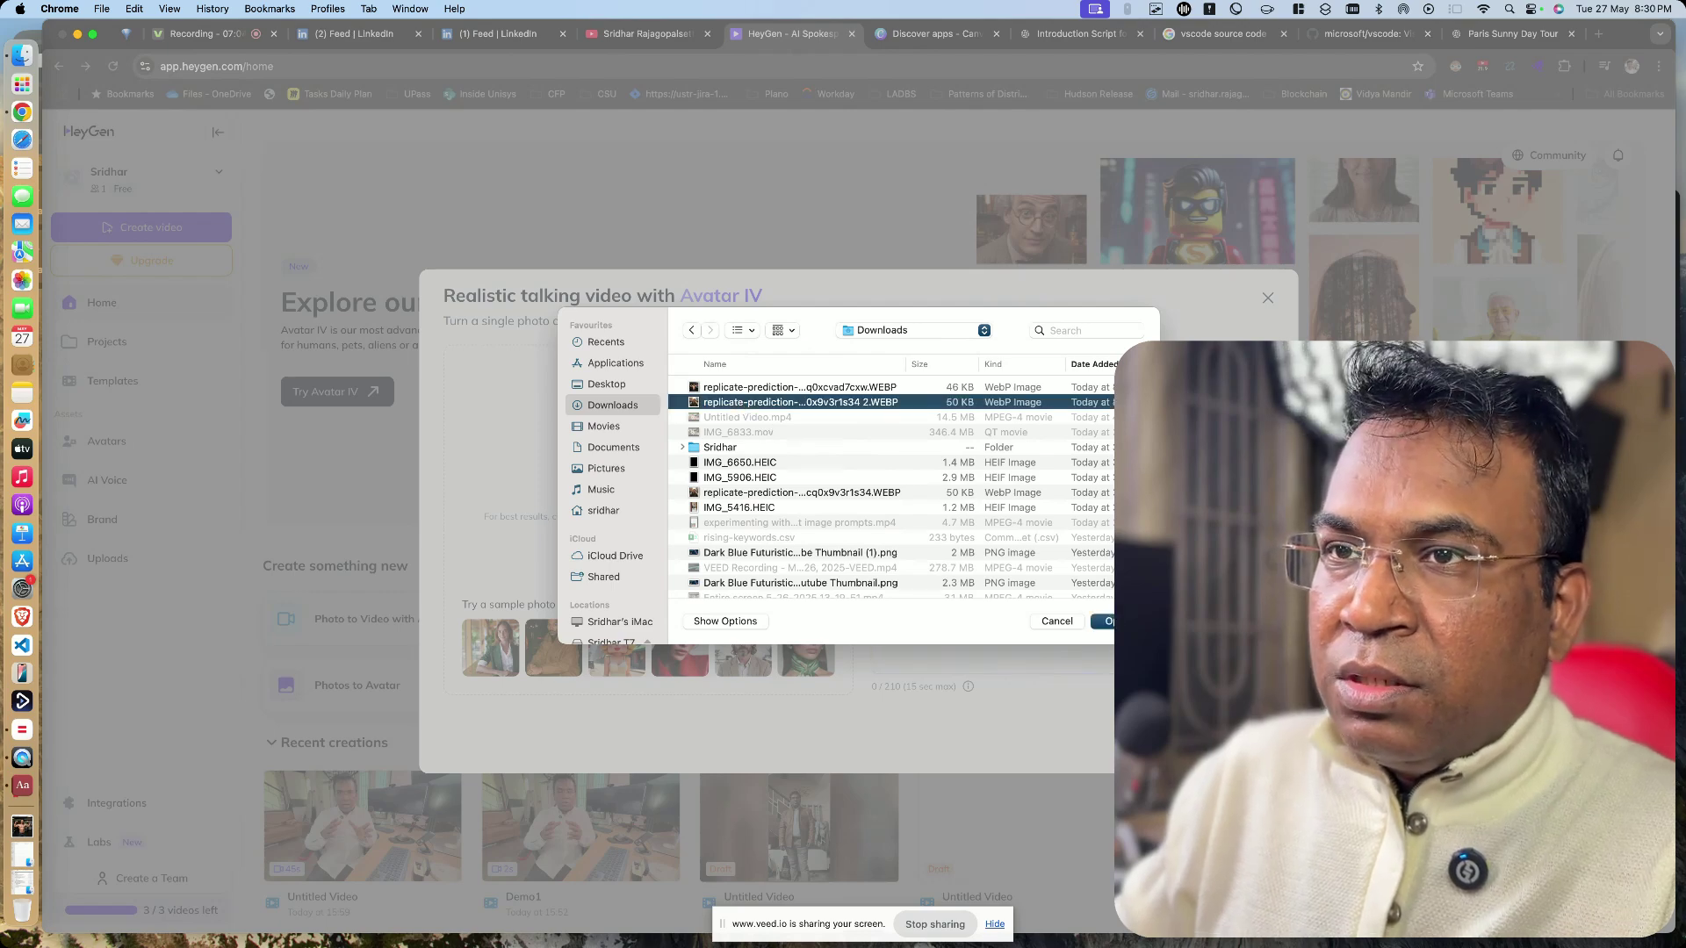
pyautogui.press('Return')
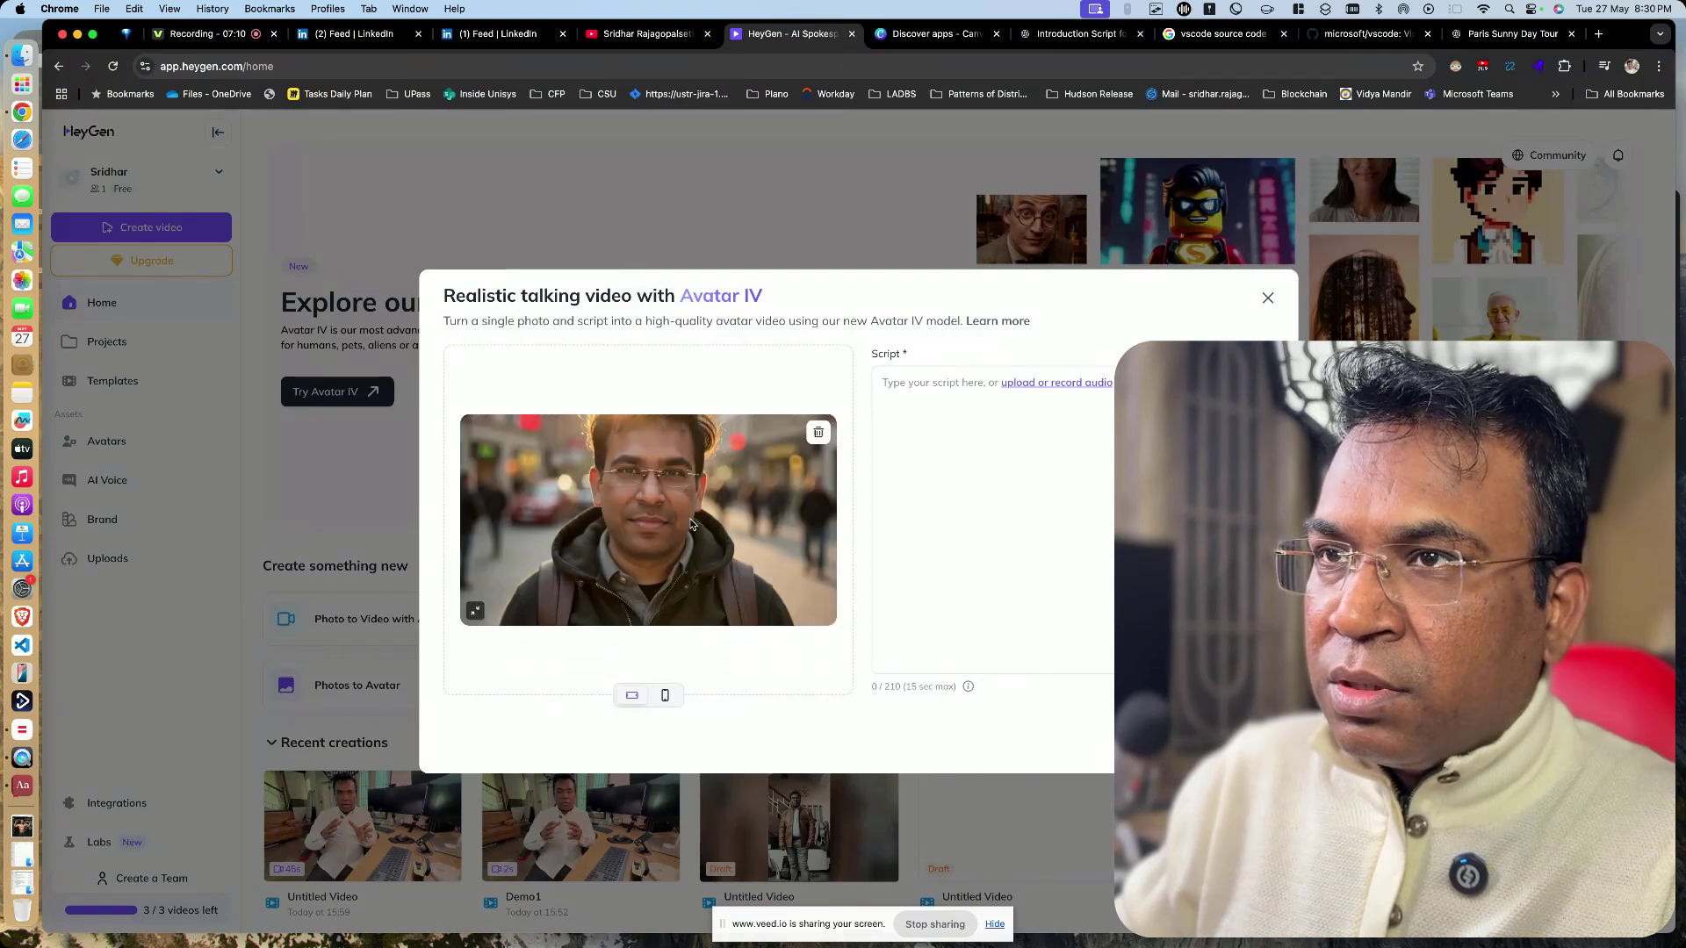
# Step: Paste the Paris tour text into the Script box and bring up the voice choices
pyautogui.click(1024, 452)
pyautogui.press('super+v')
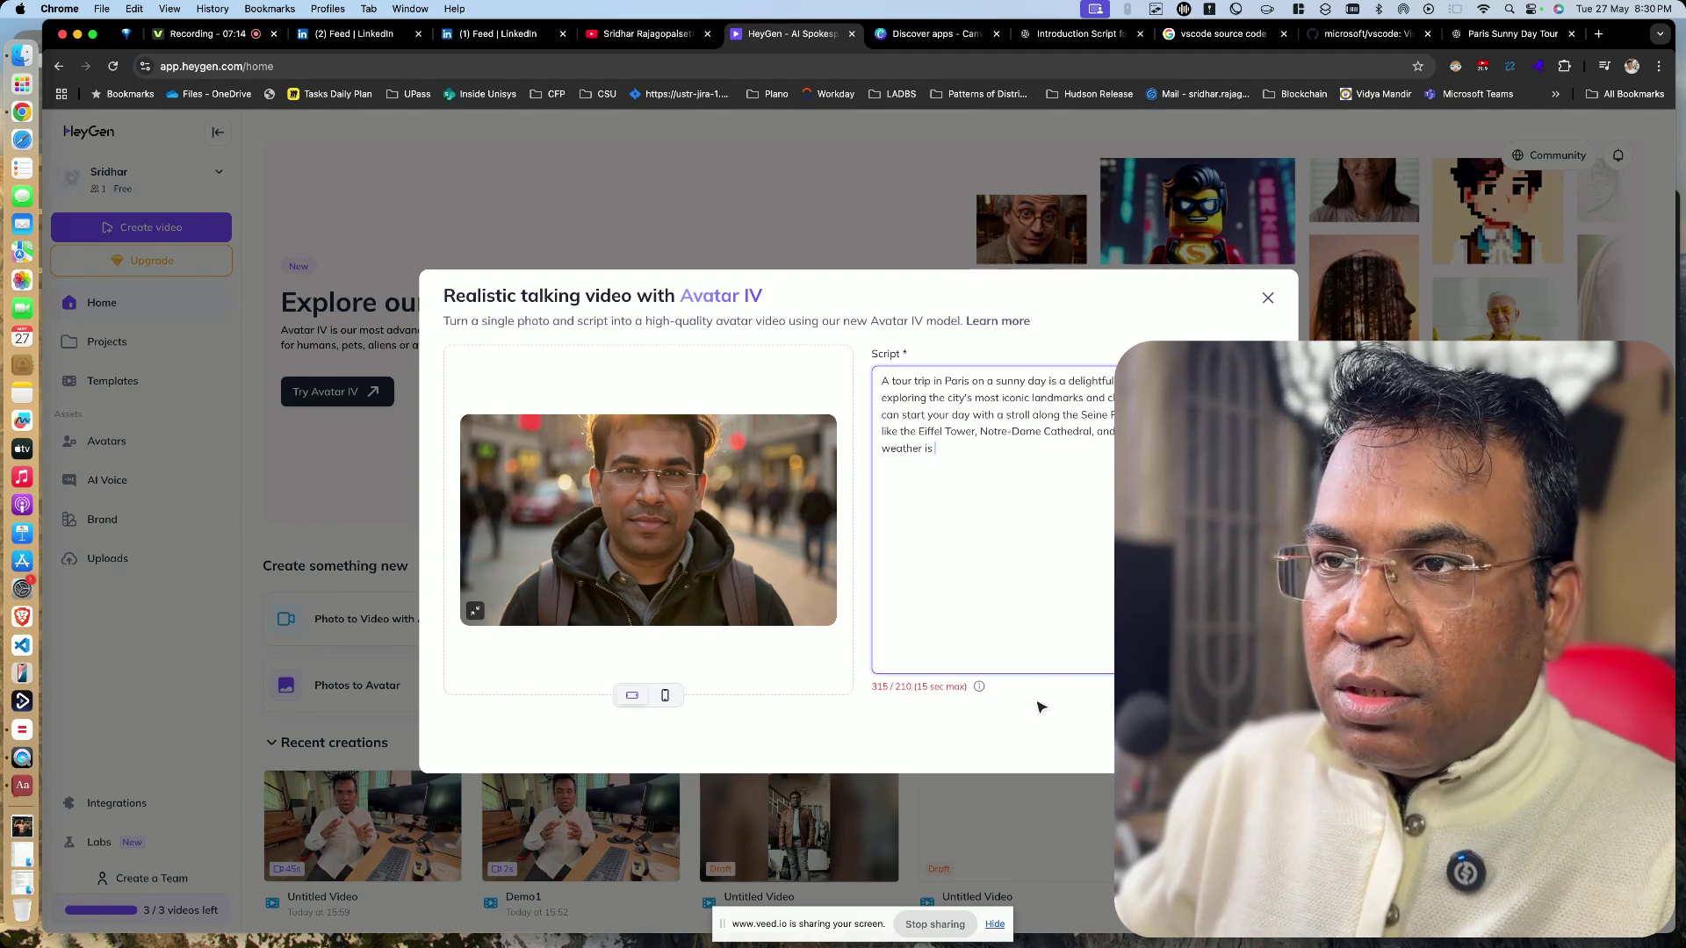
pyautogui.click(1186, 694)
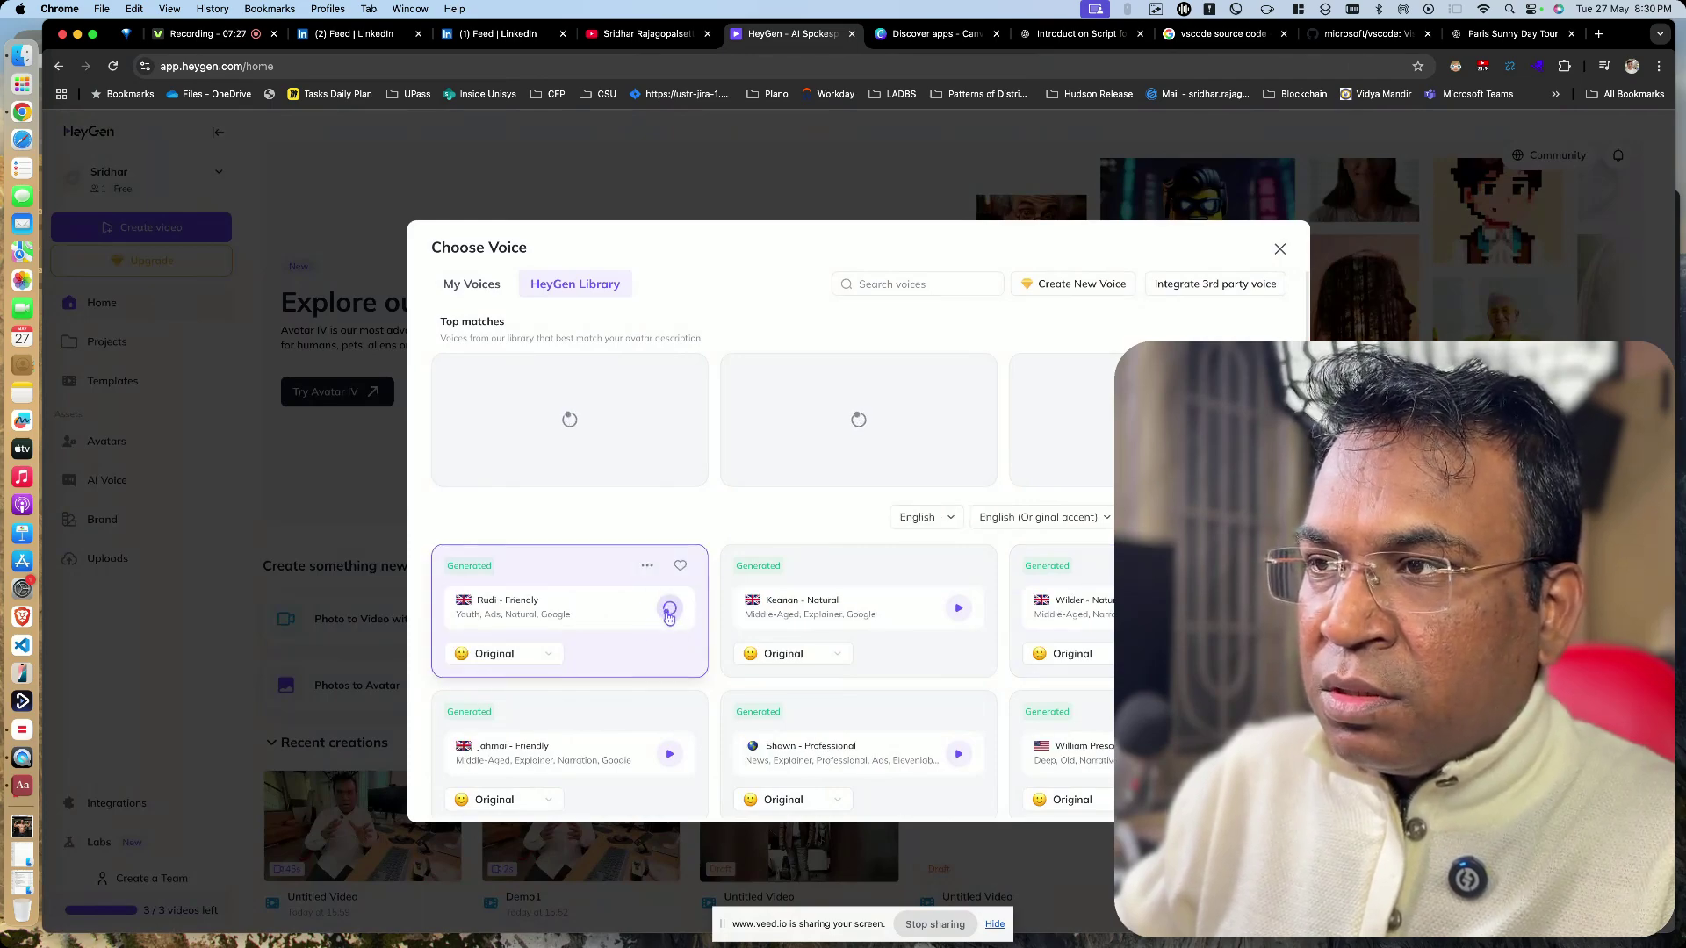
# Step: Pick the Rudi – Friendly voice, trim the script to end at 'Eiffel Tower', and generate the video
pyautogui.click(571, 625)
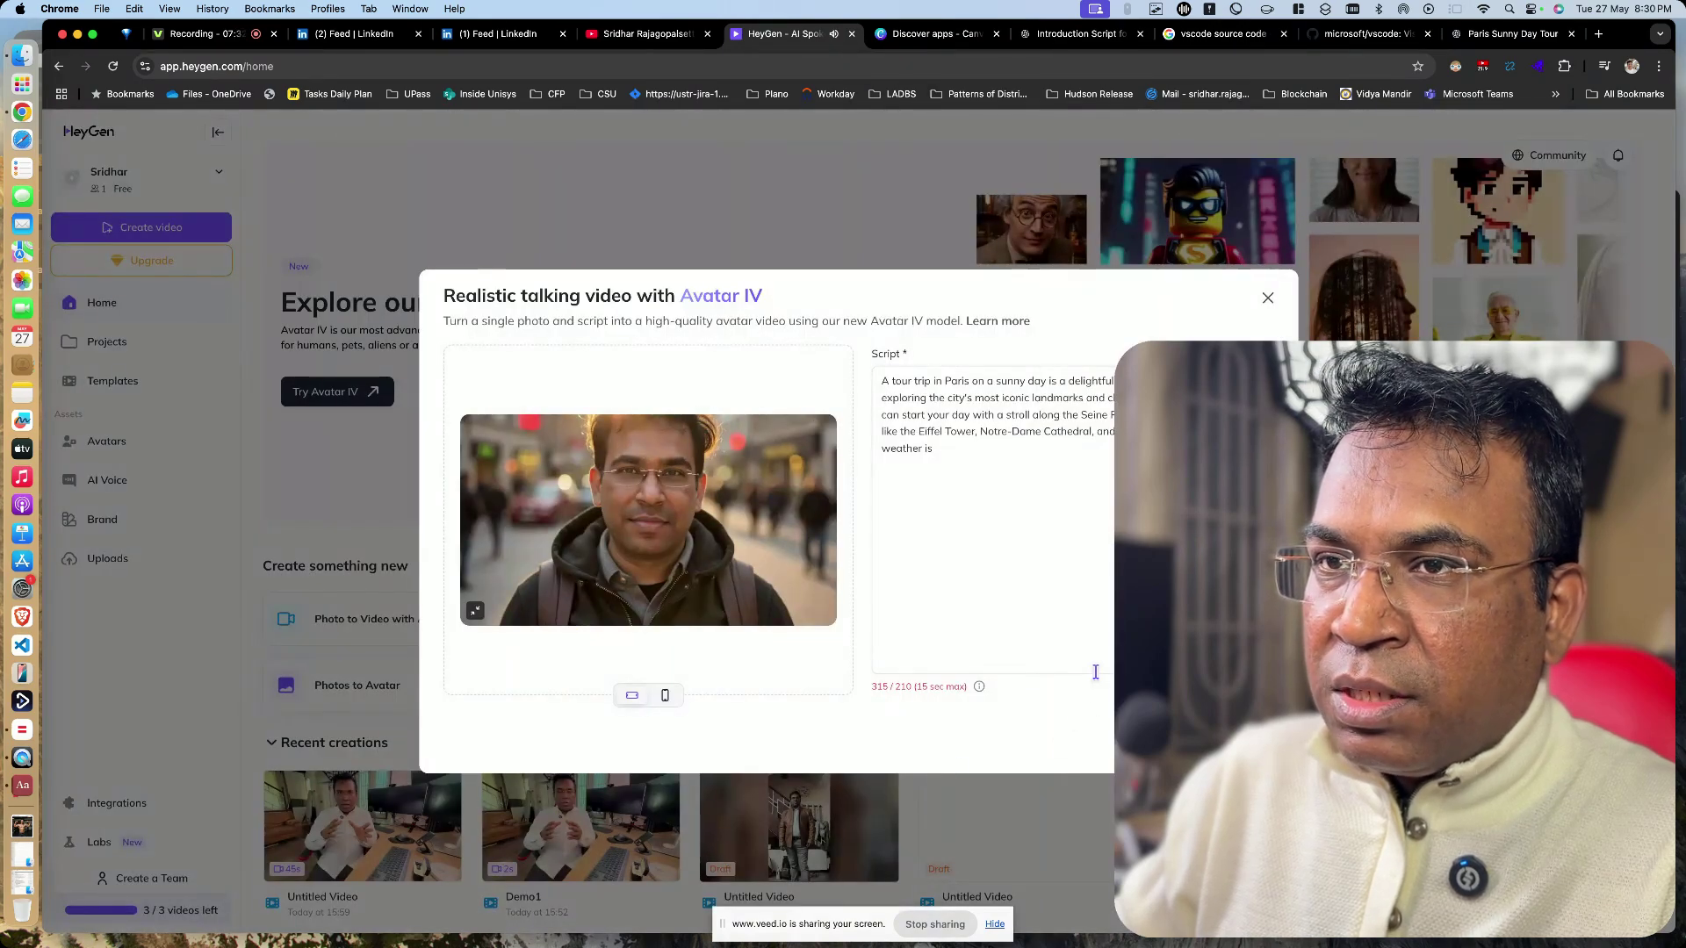
pyautogui.click(1095, 672)
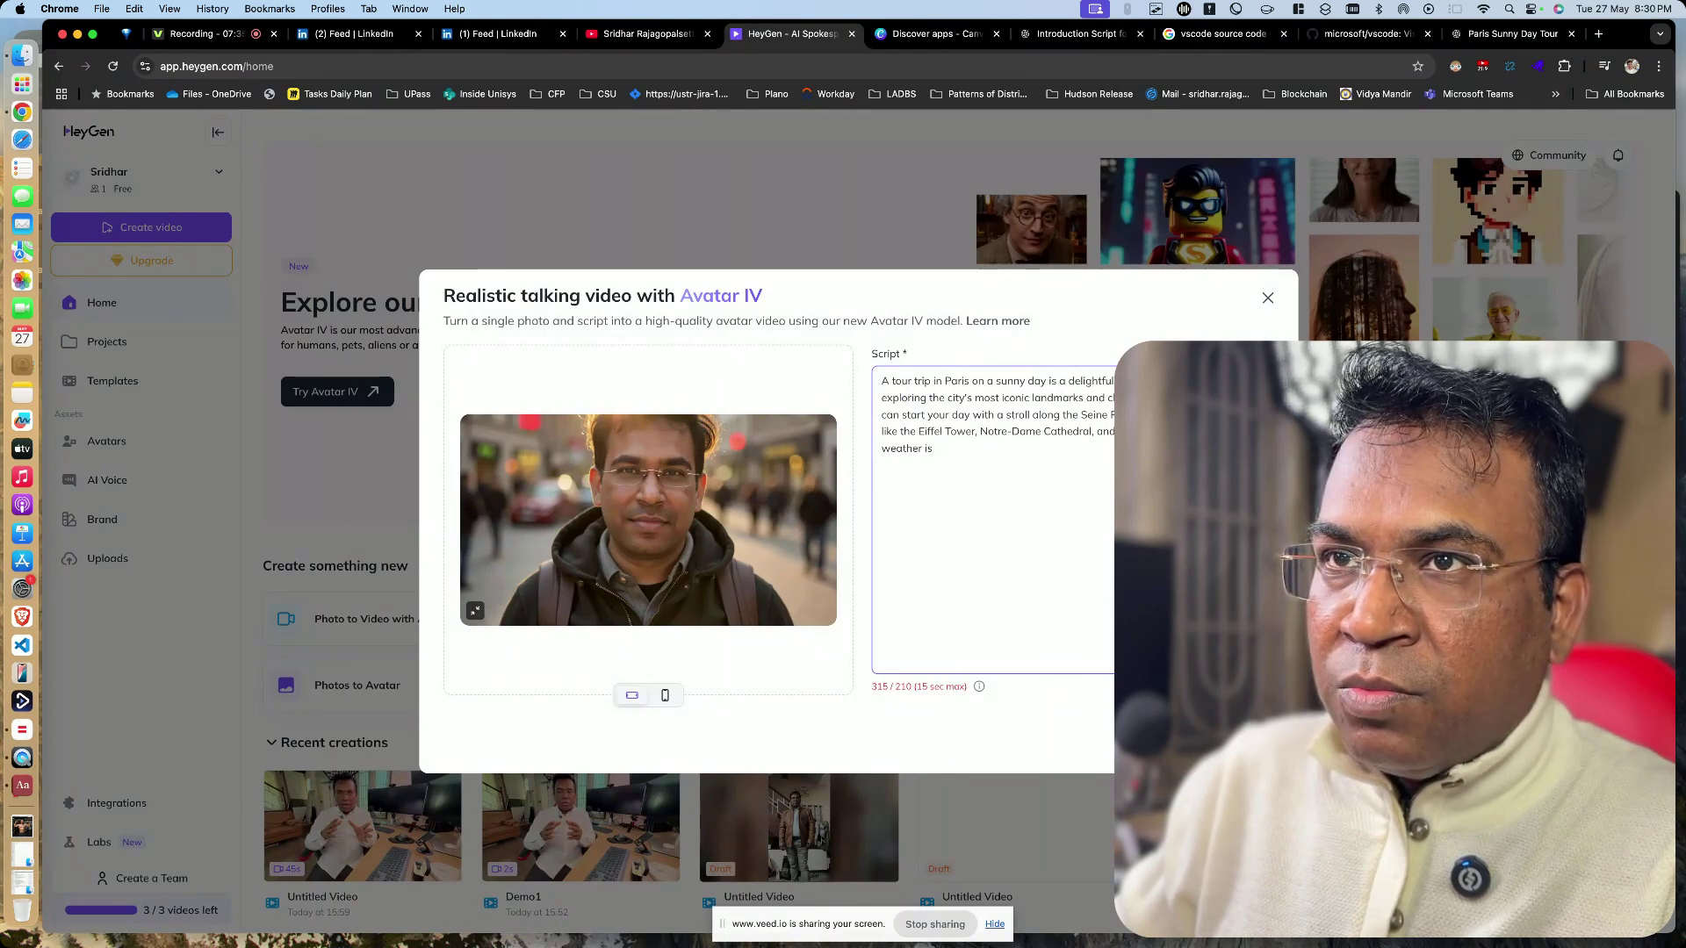
pyautogui.moveTo(918, 431); pyautogui.dragTo(1178, 415)
pyautogui.press('BackSpace')
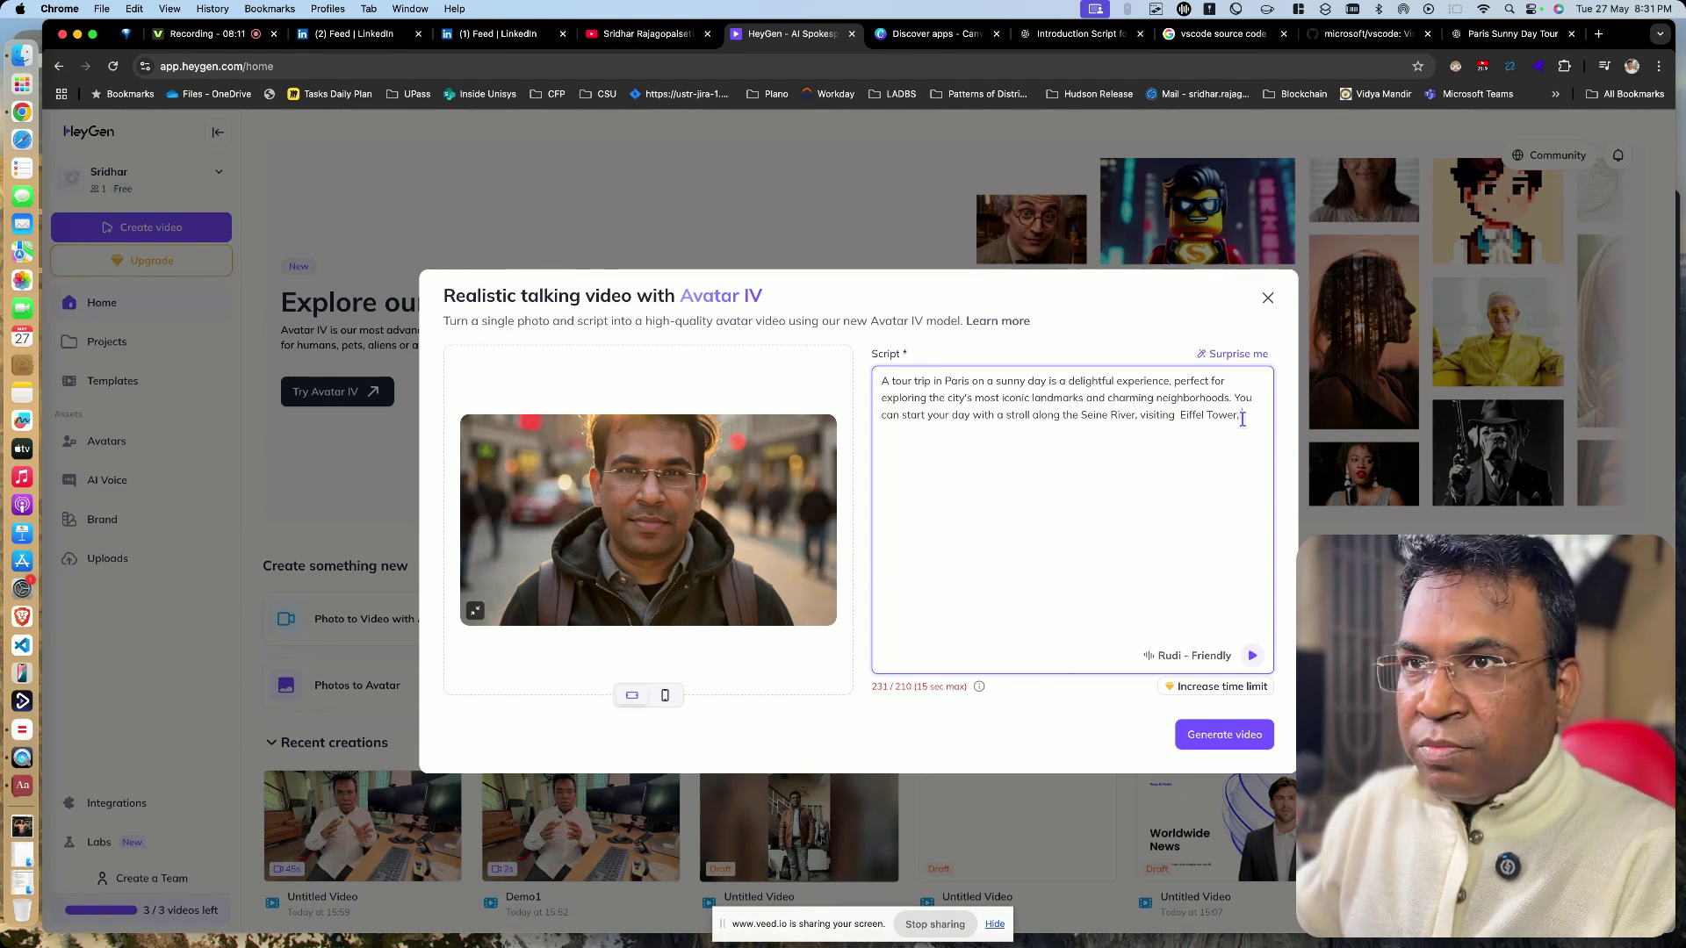
pyautogui.press('BackSpace')
pyautogui.press('BackSpace')
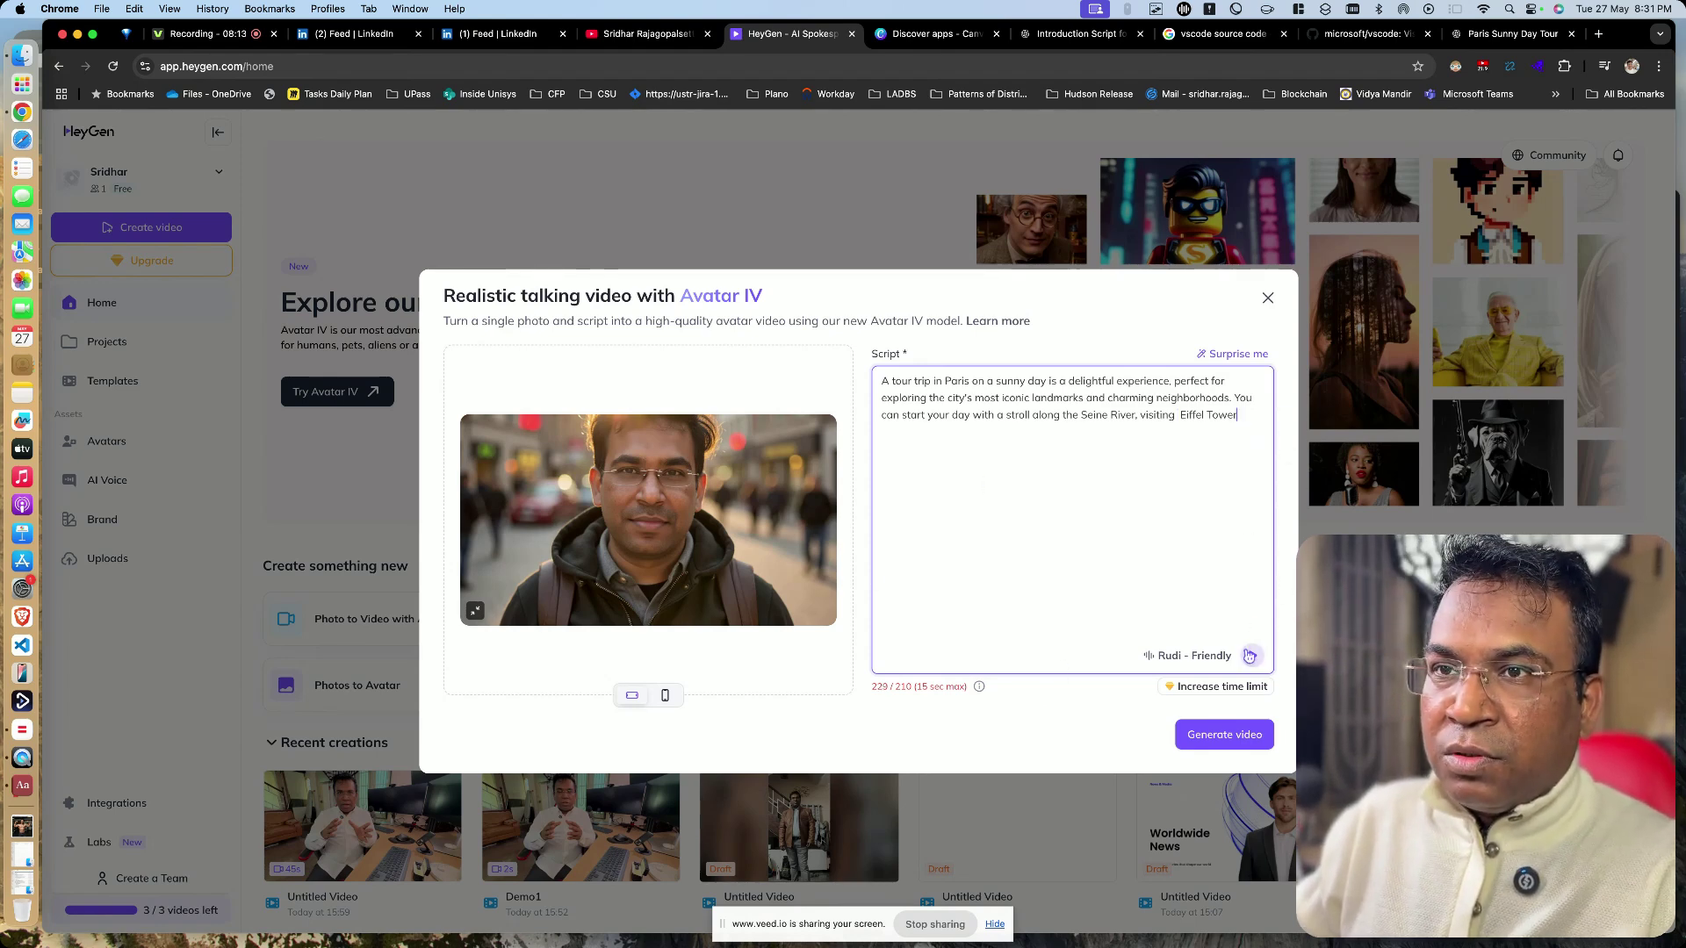
pyautogui.click(1207, 746)
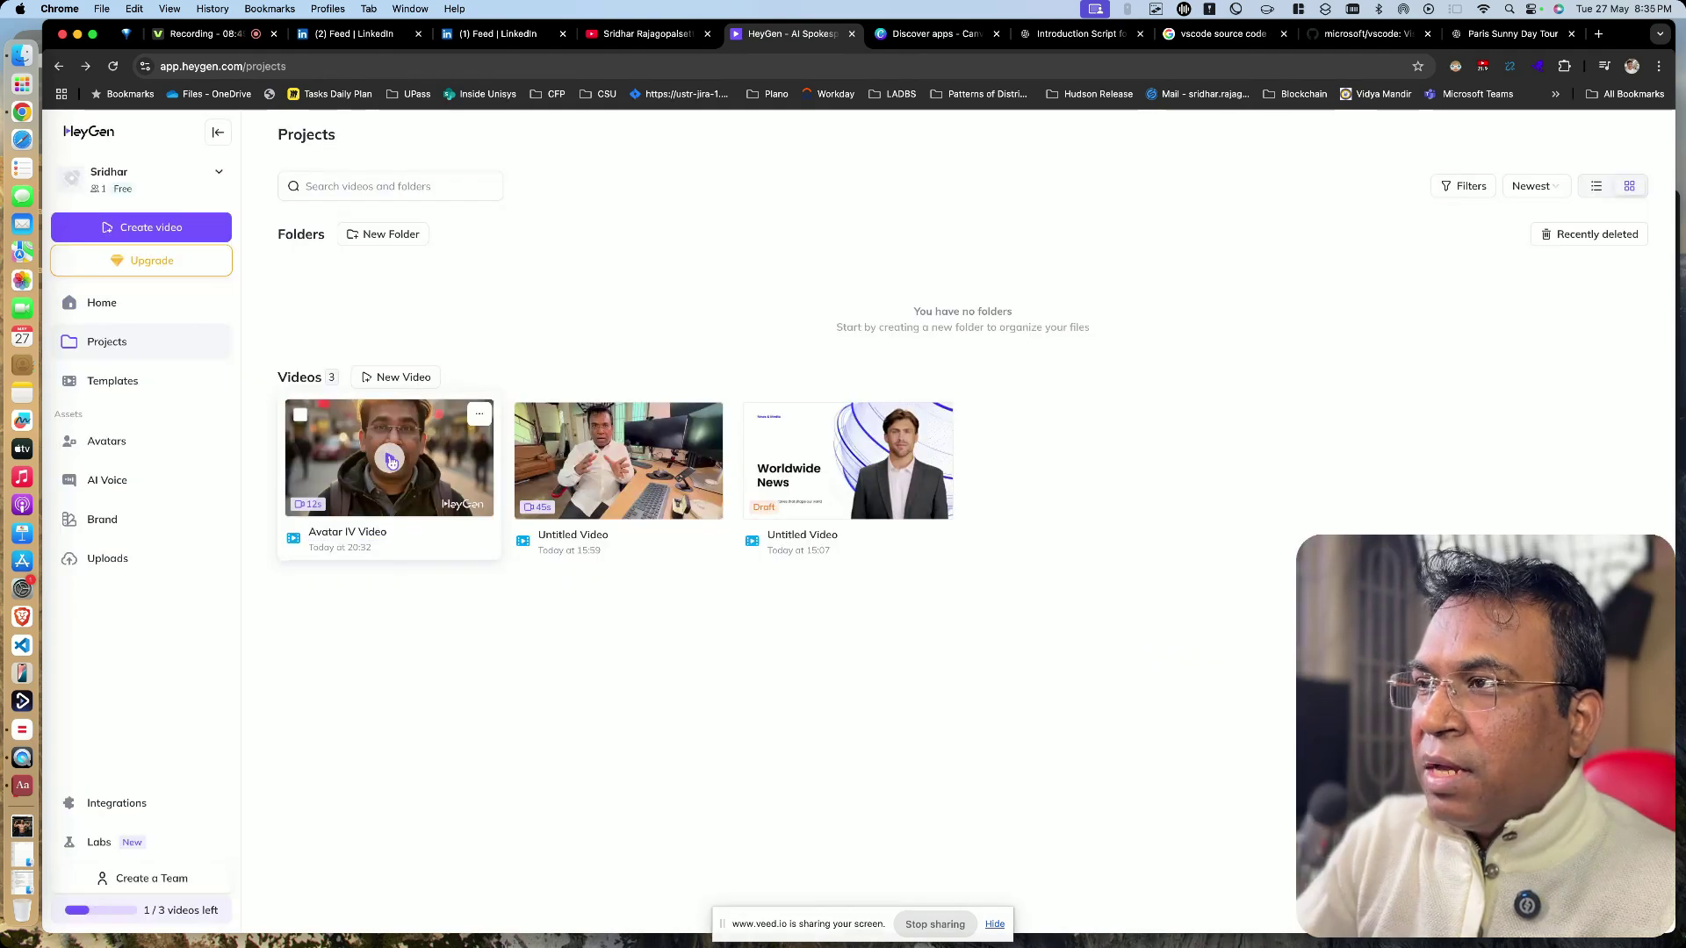
pyautogui.click(392, 464)
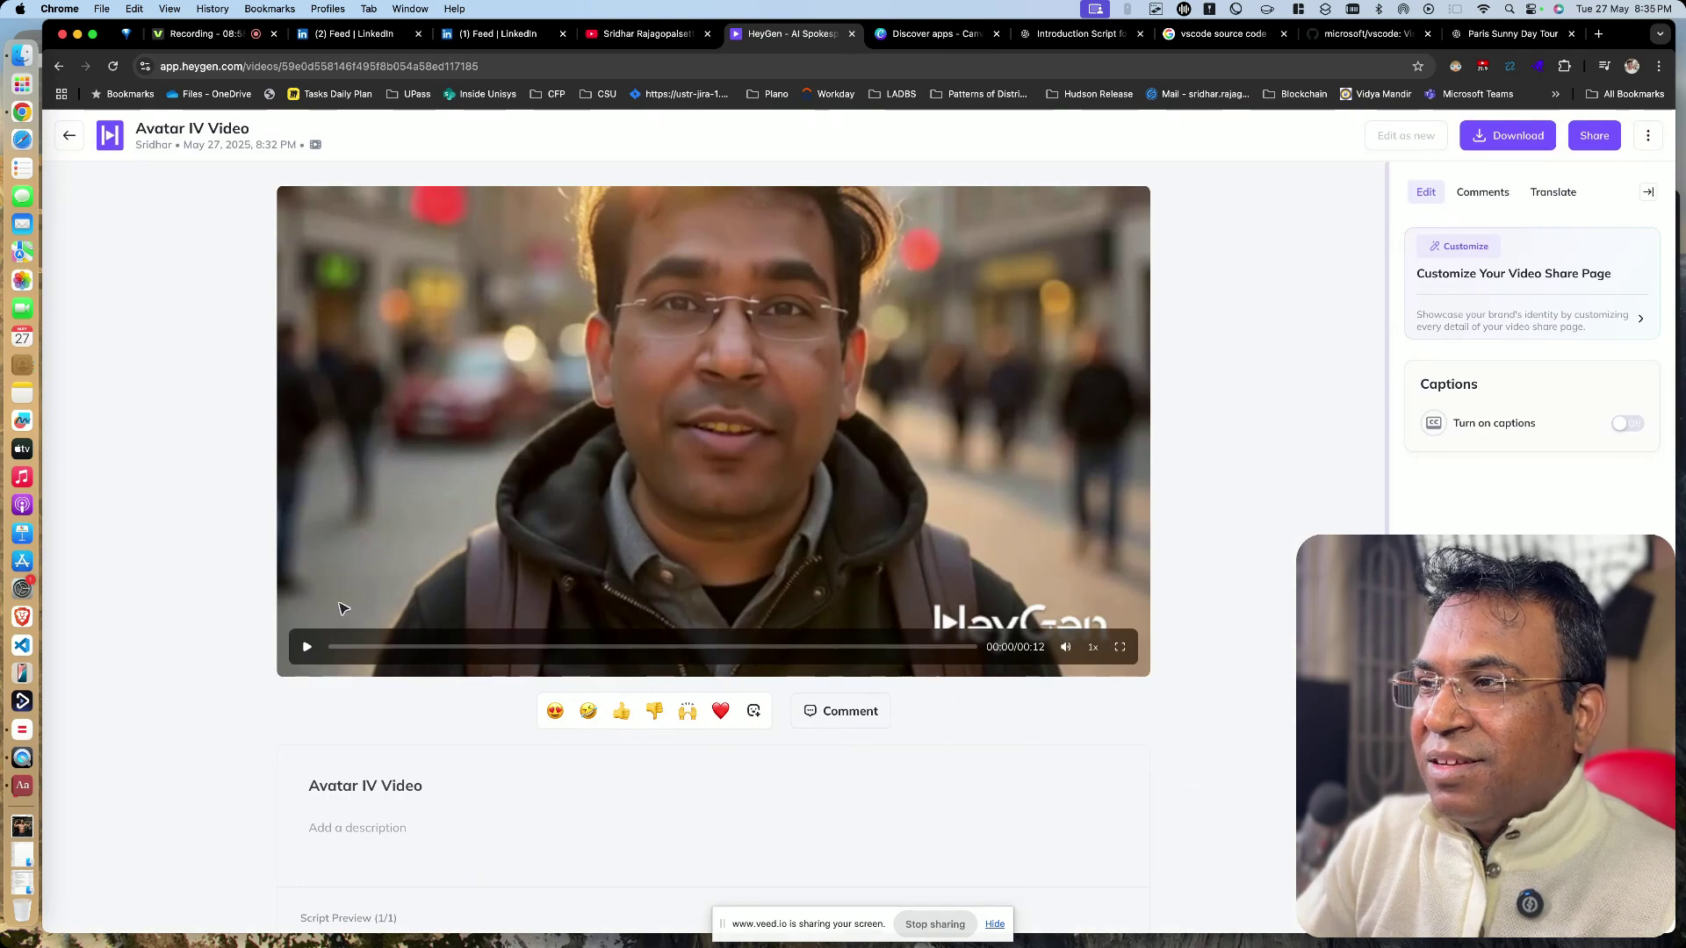
pyautogui.click(316, 648)
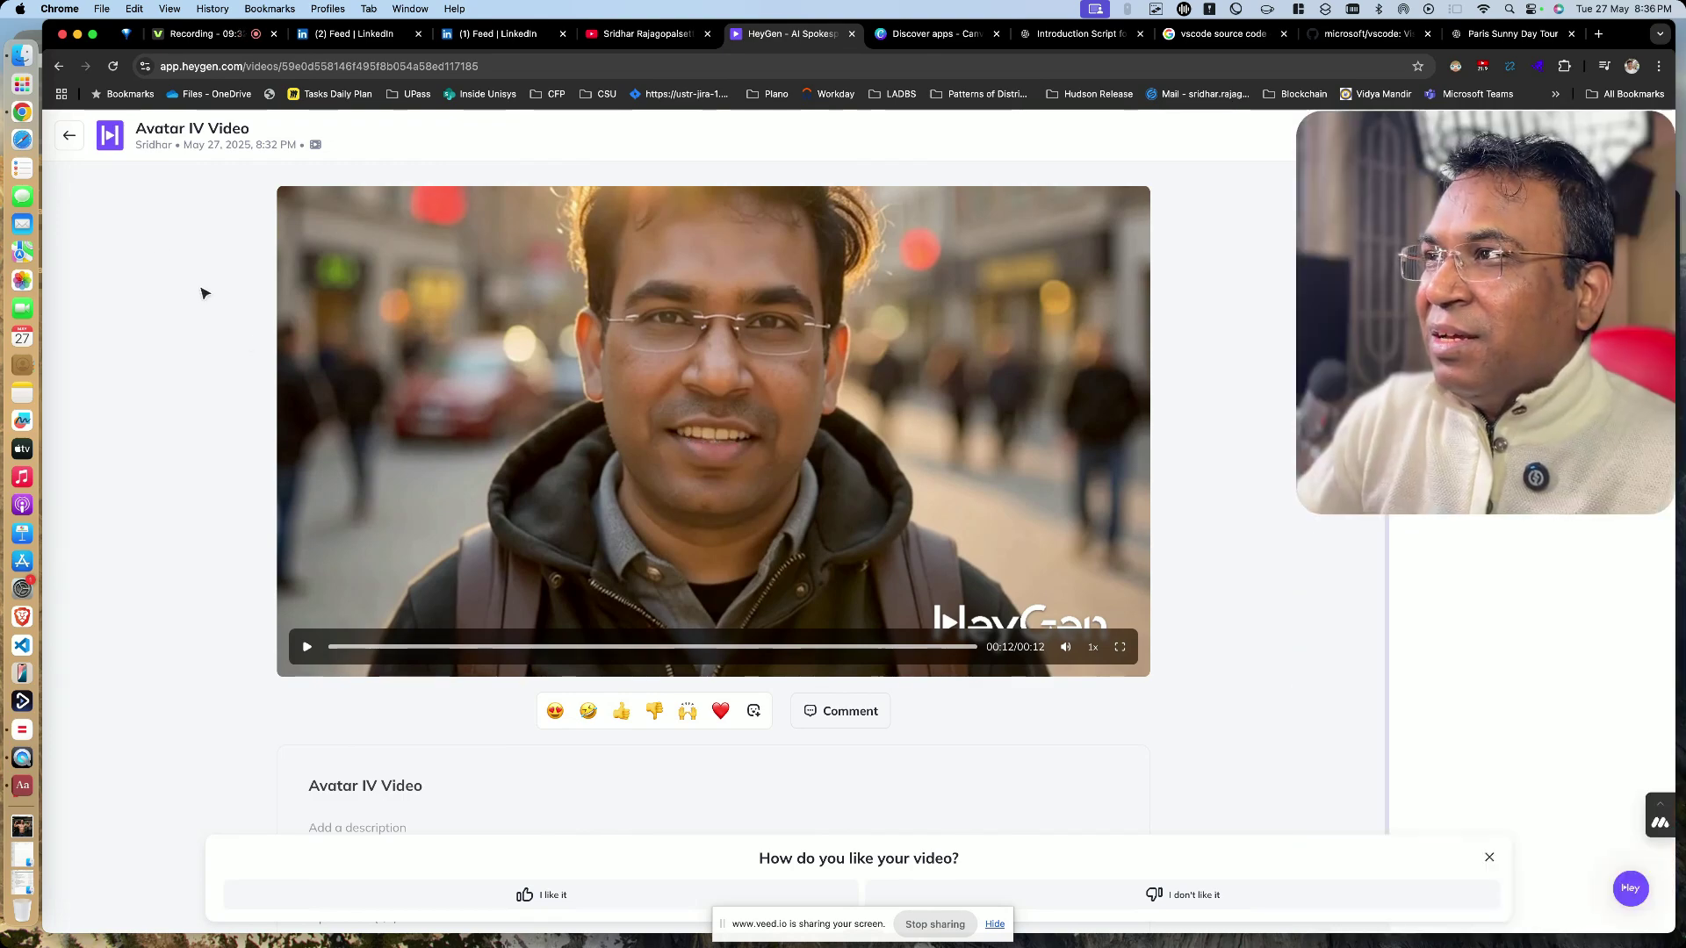
pyautogui.click(70, 137)
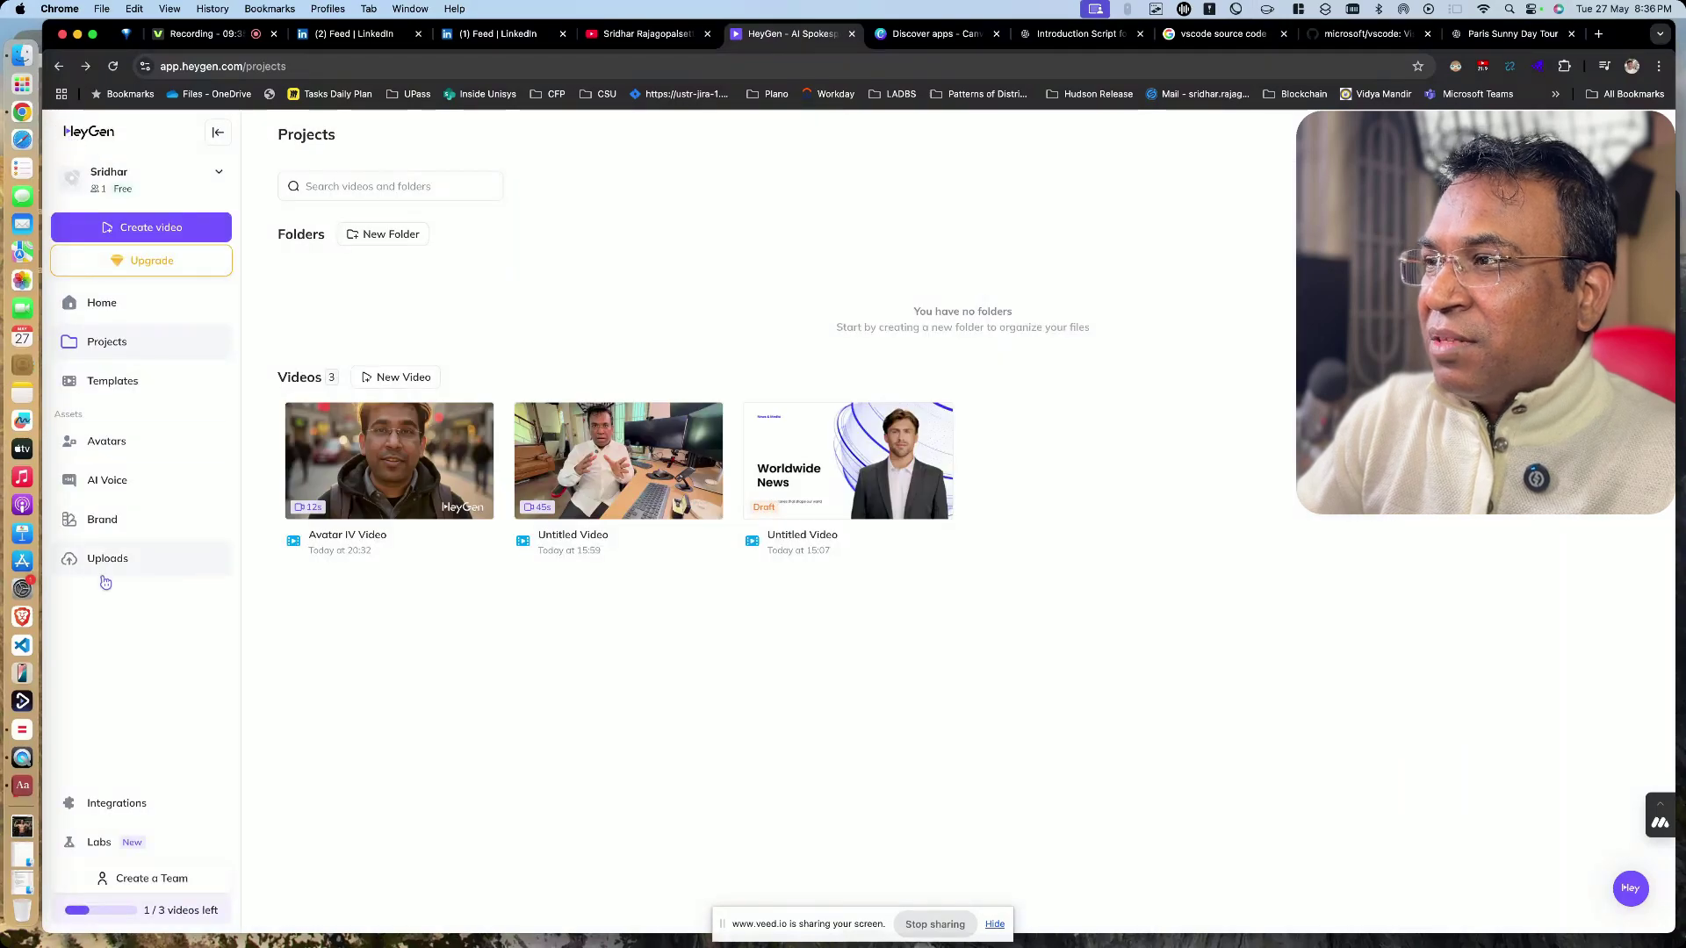
# Step: Show the Integrations page listing HubSpot, Canva App, ChatGPT Plugin, Zapier and FlowShare
pyautogui.click(119, 806)
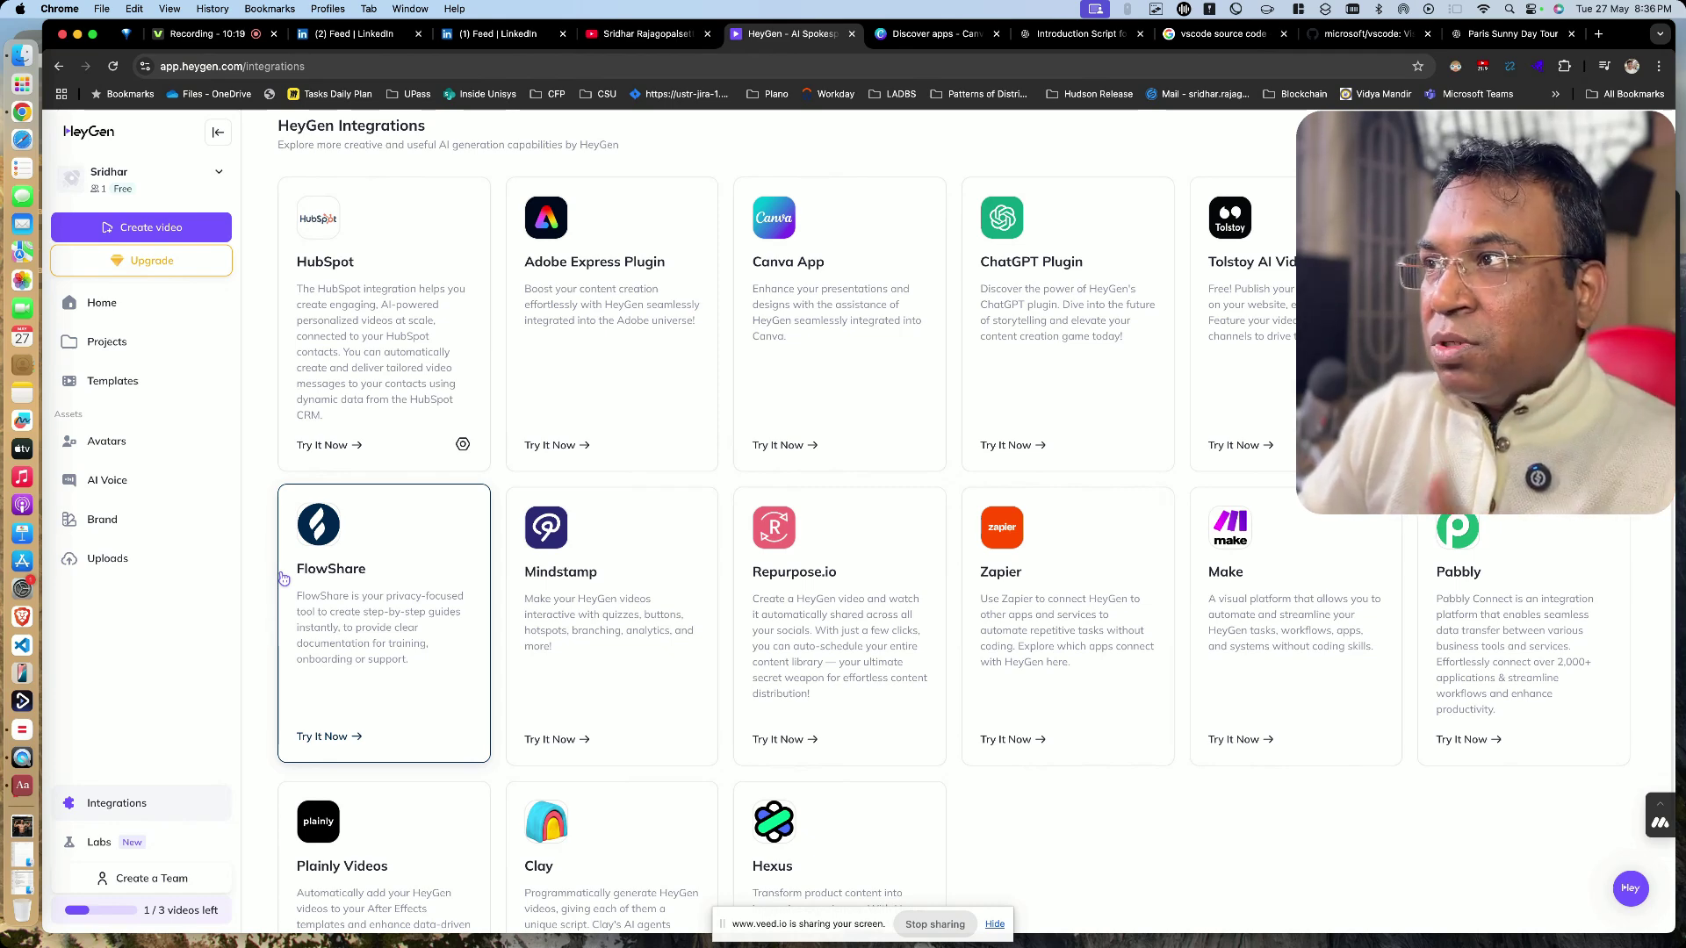
# Step: Go back to the HeyGen home dashboard to find the new Avatar IV Video among recent creations
pyautogui.click(104, 303)
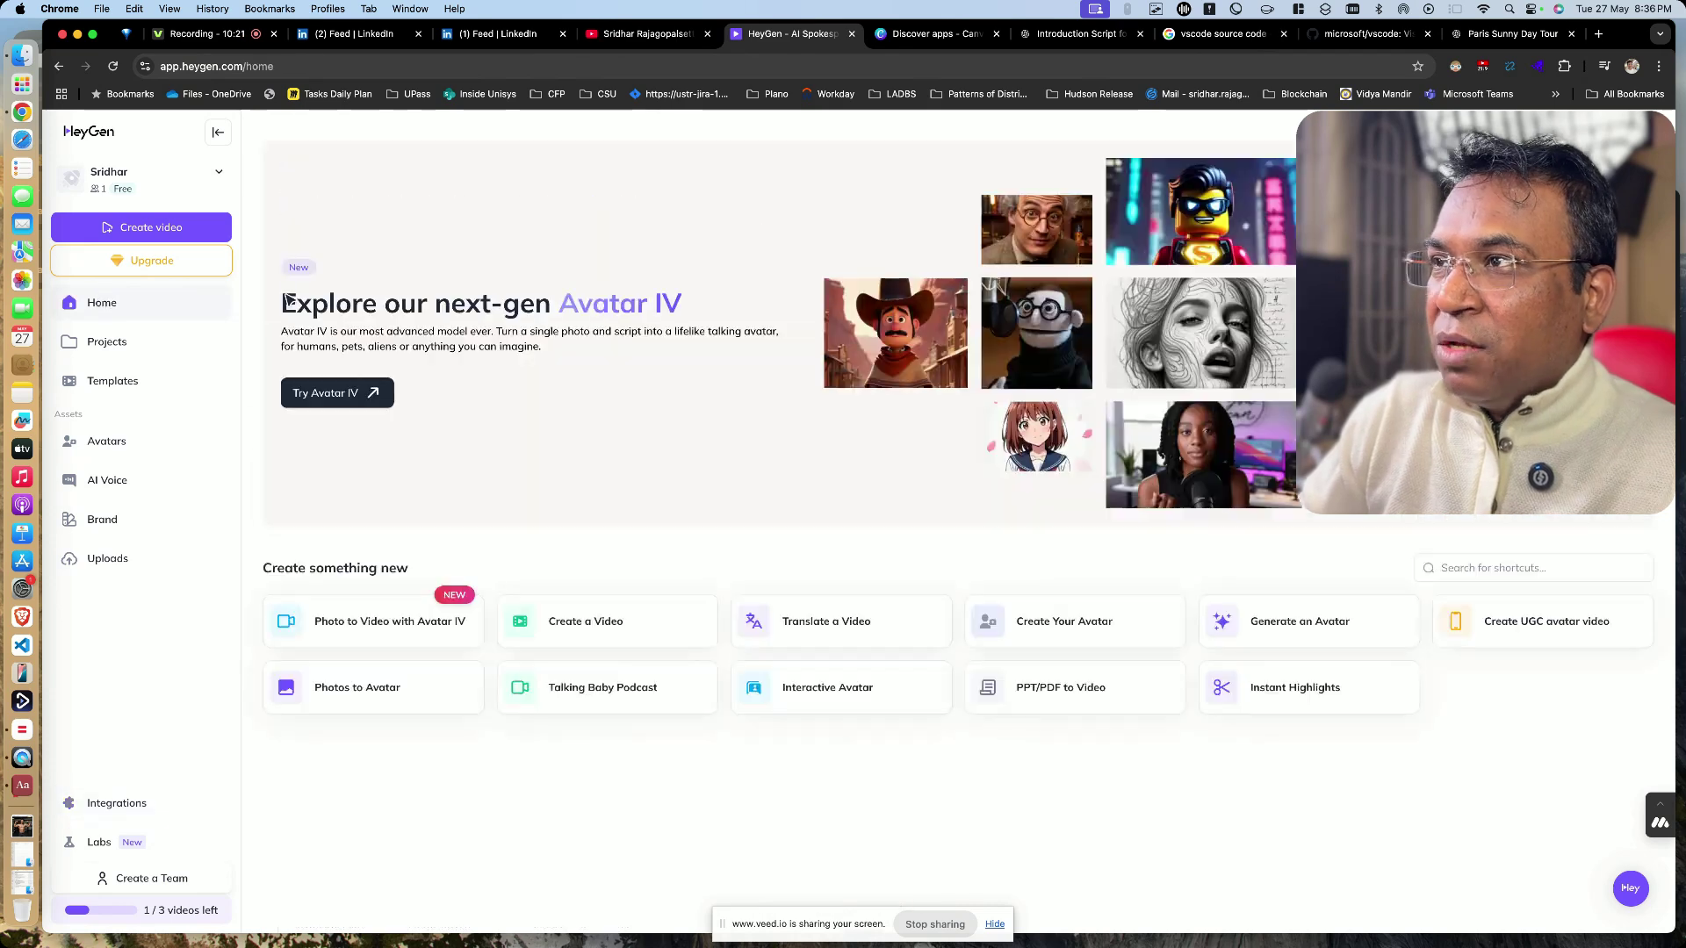